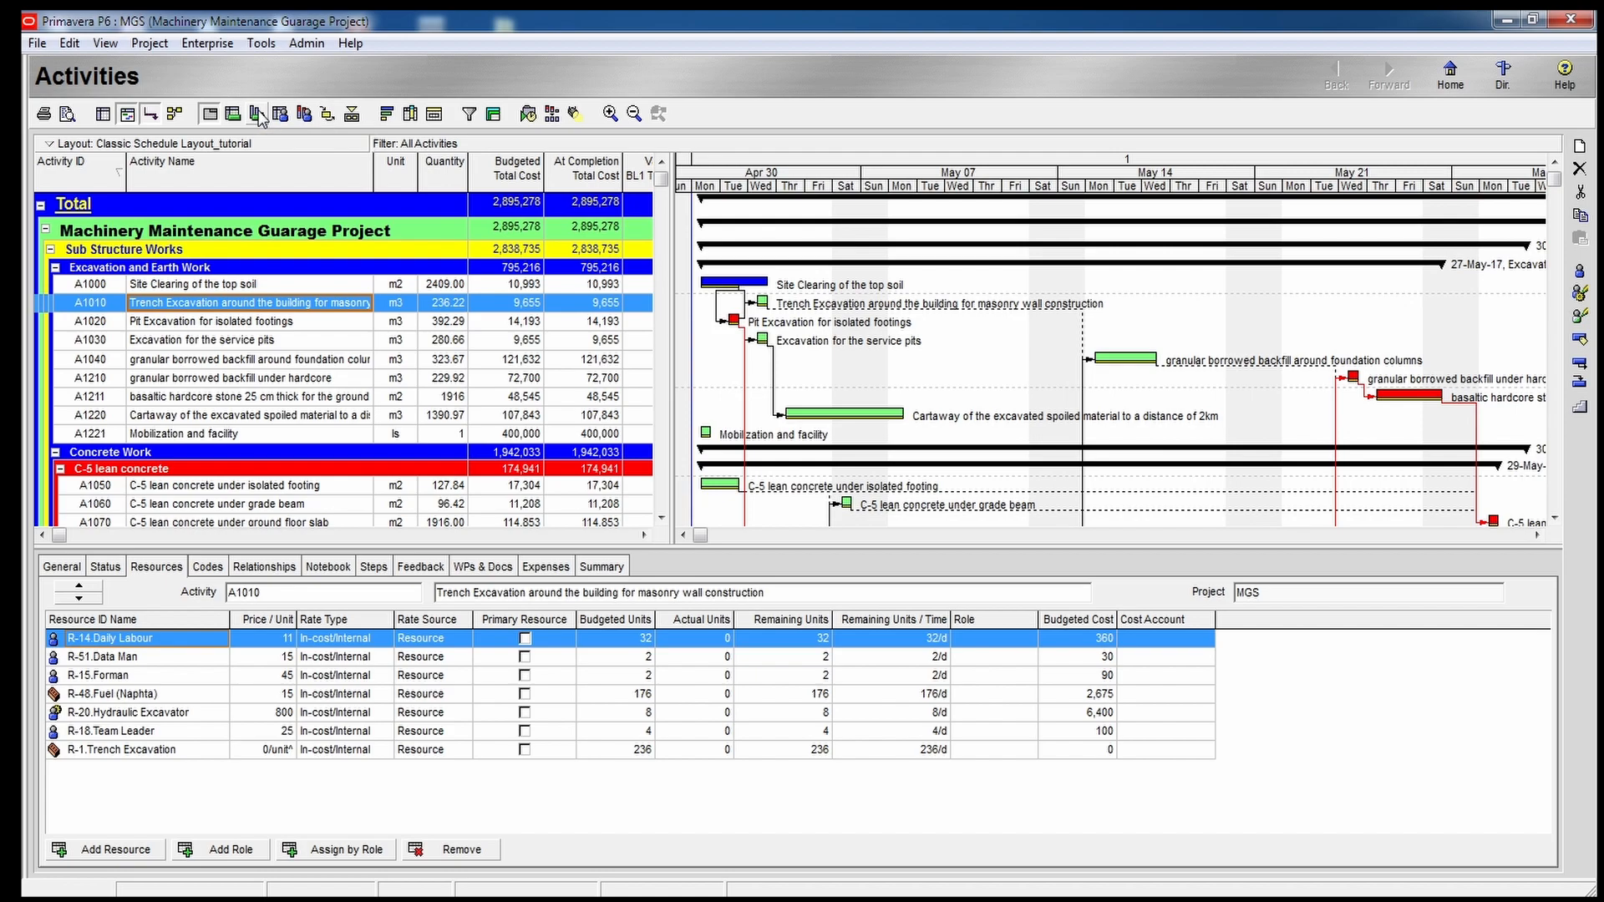
Show the activity usage profile below the Gantt chart and set its options to display Cost.
left_click(258, 114)
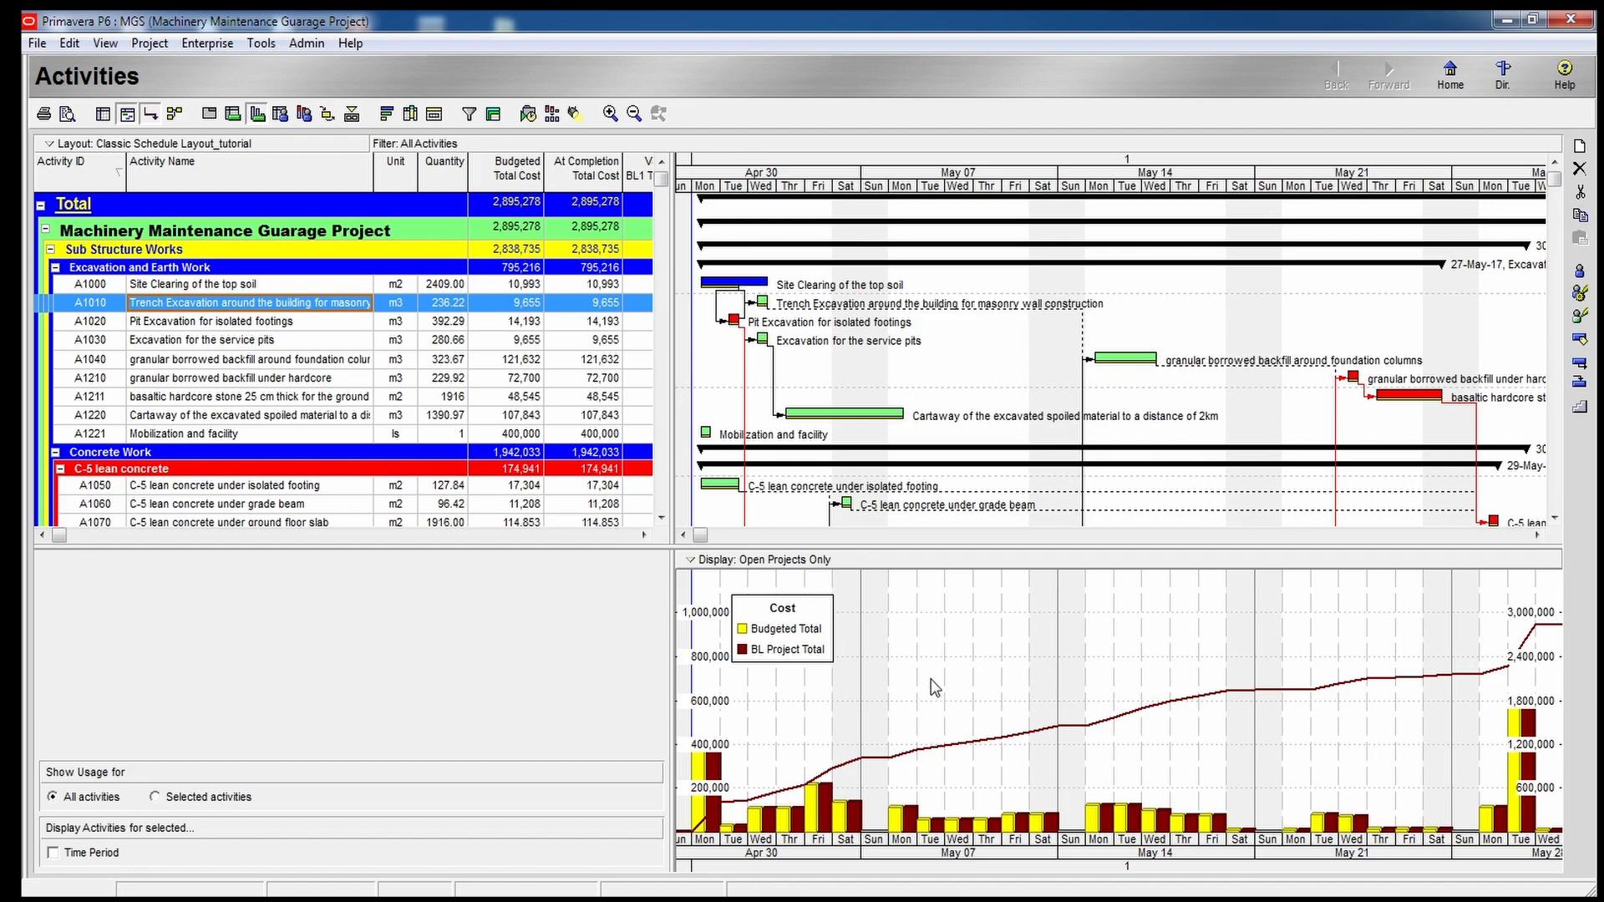
left_click(692, 566)
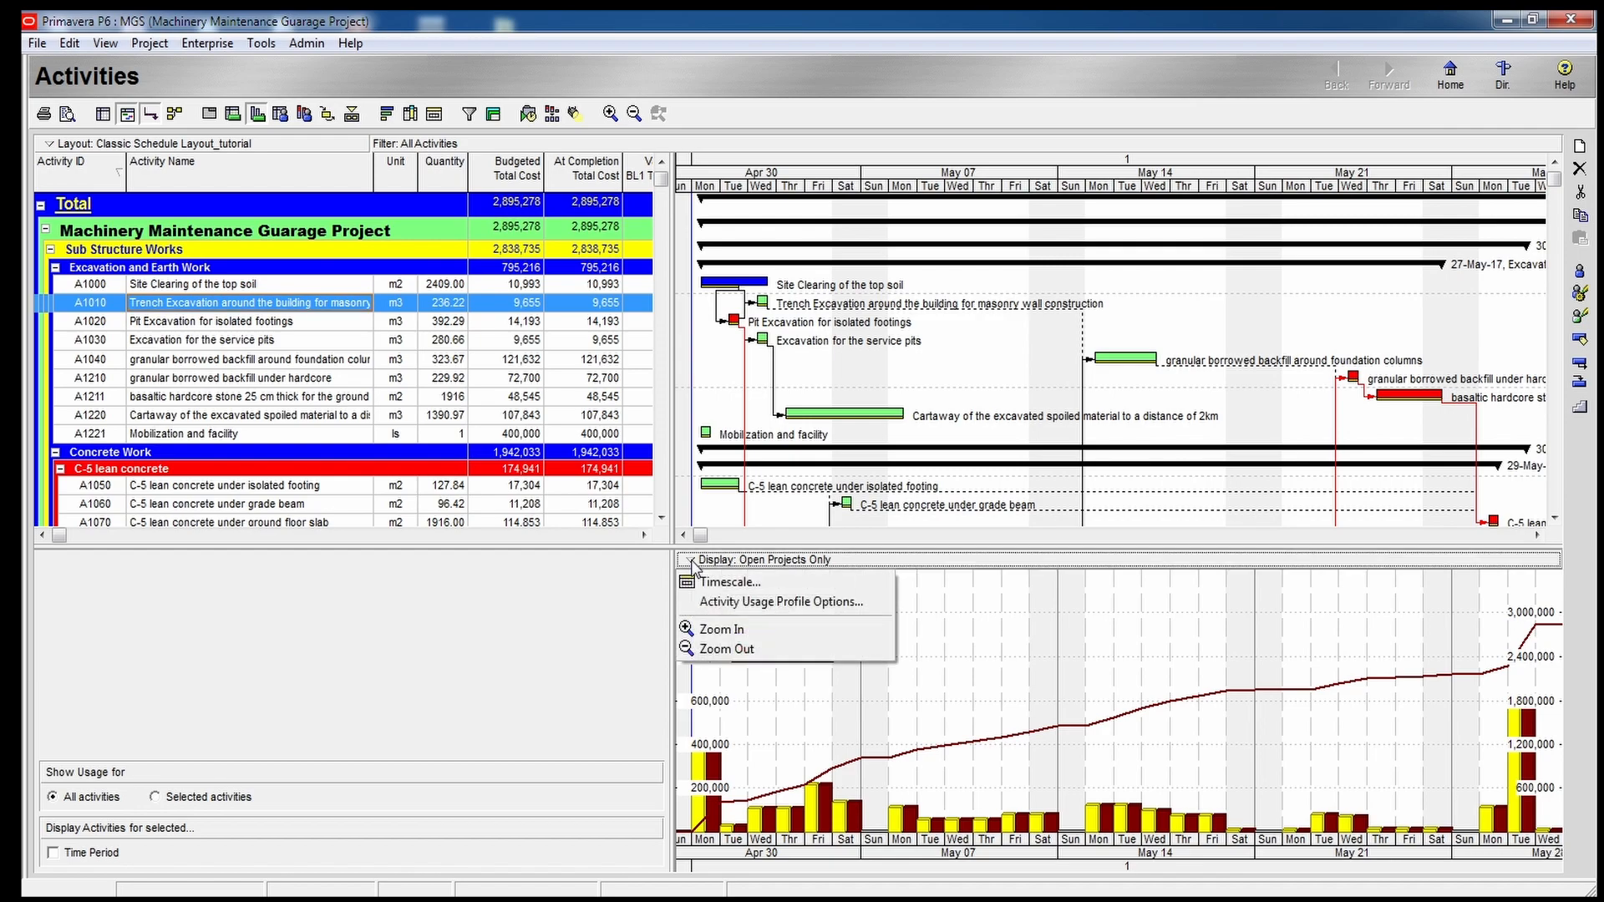
left_click(816, 602)
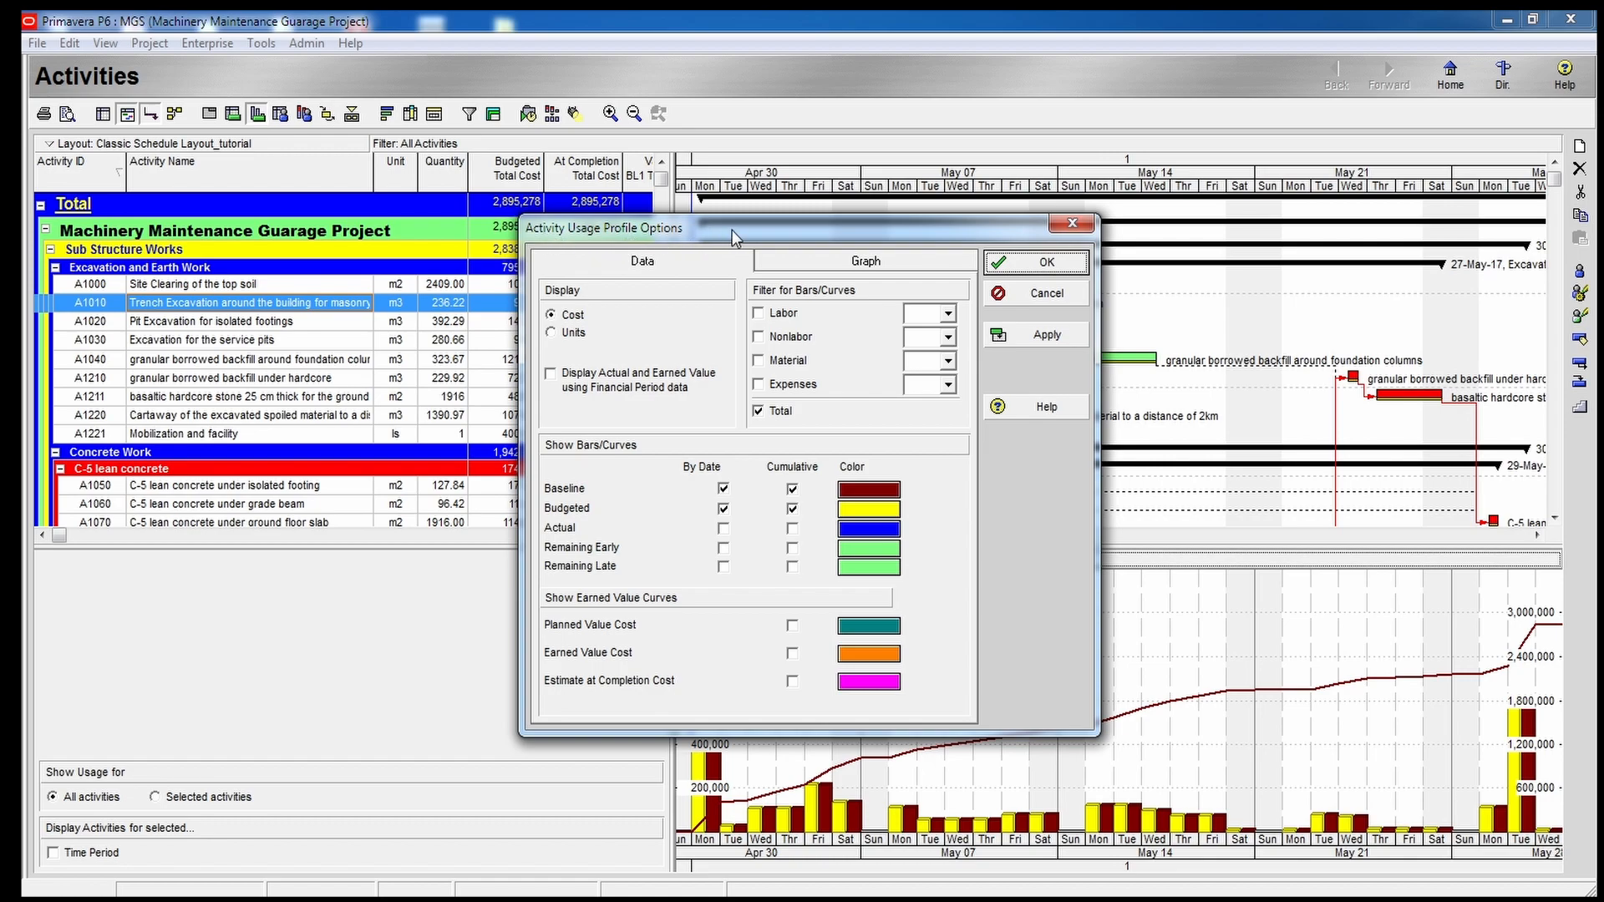
left_click_drag(732, 229, 697, 87)
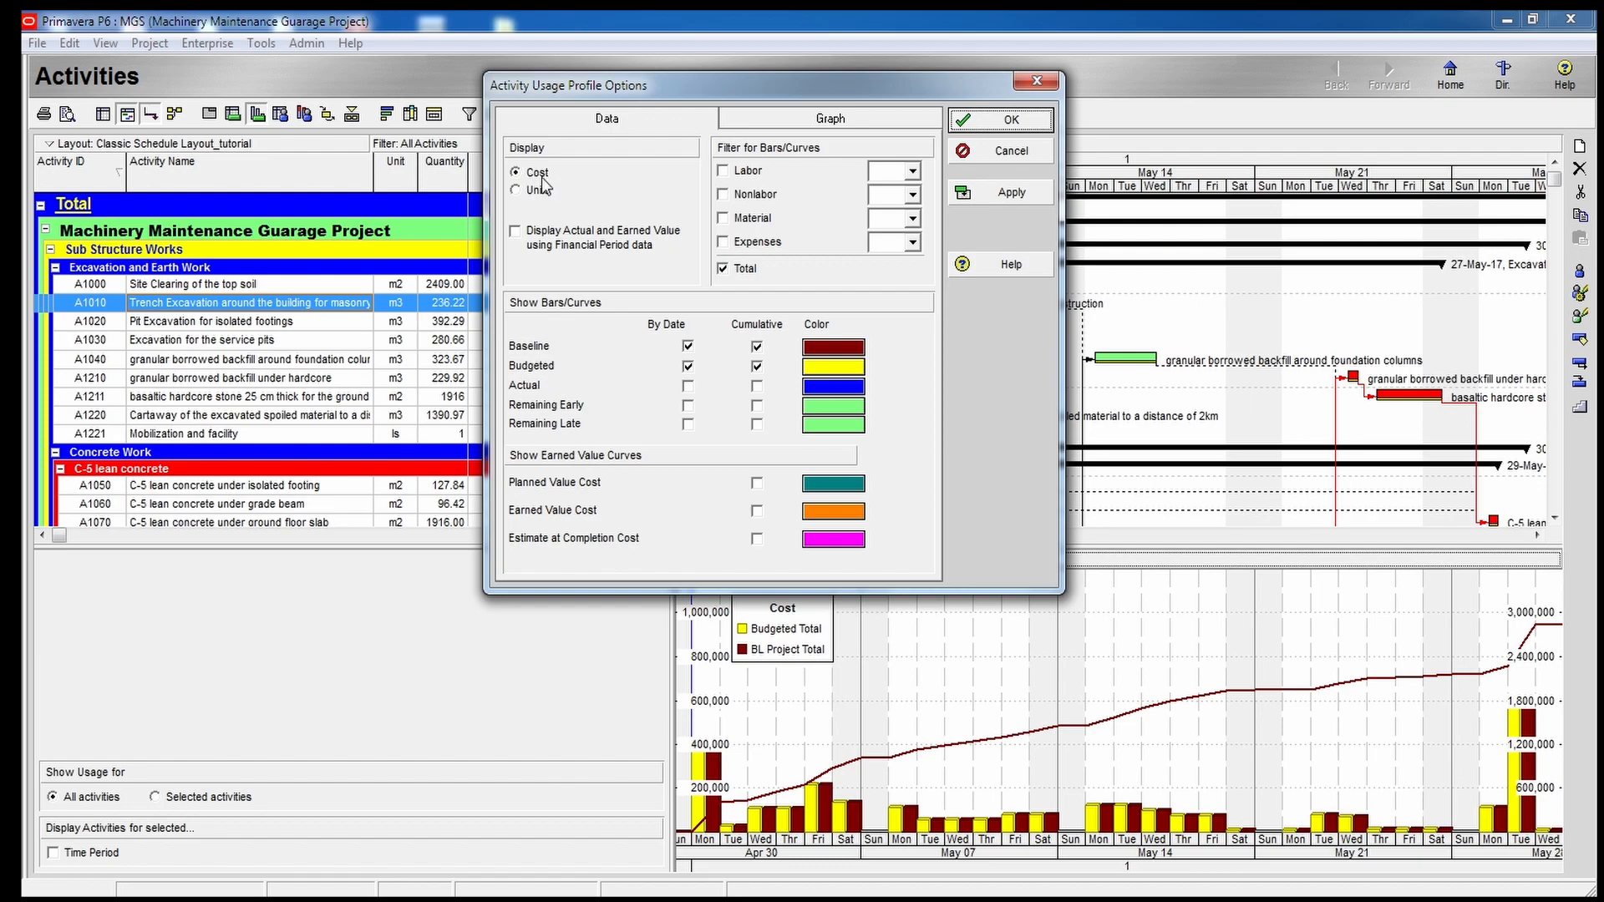
left_click(516, 175)
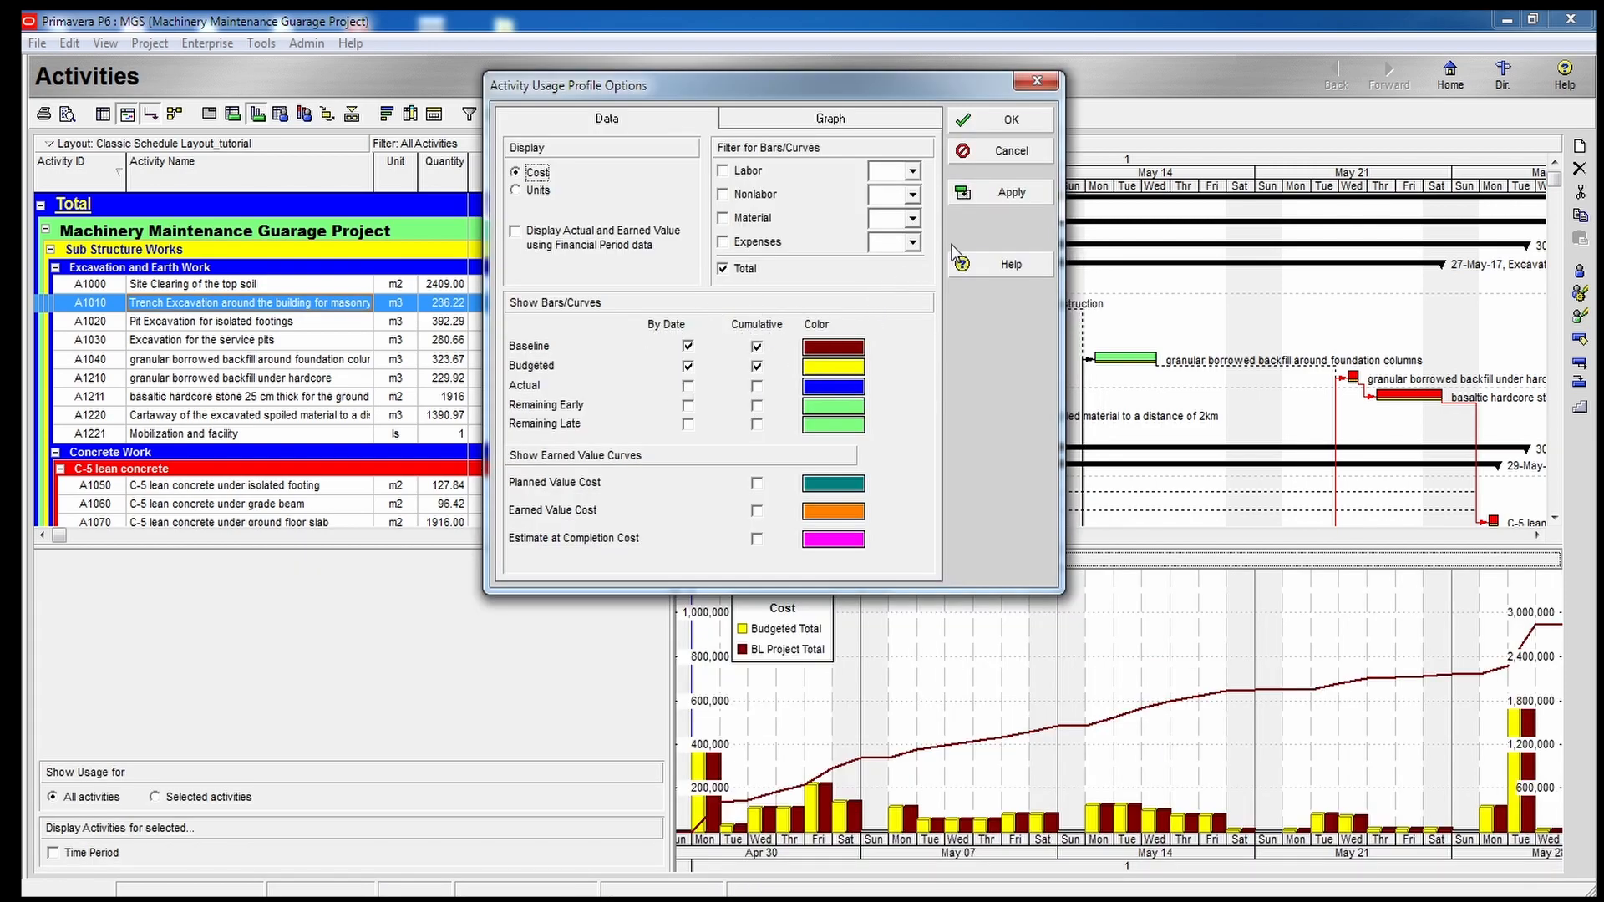
left_click(1008, 194)
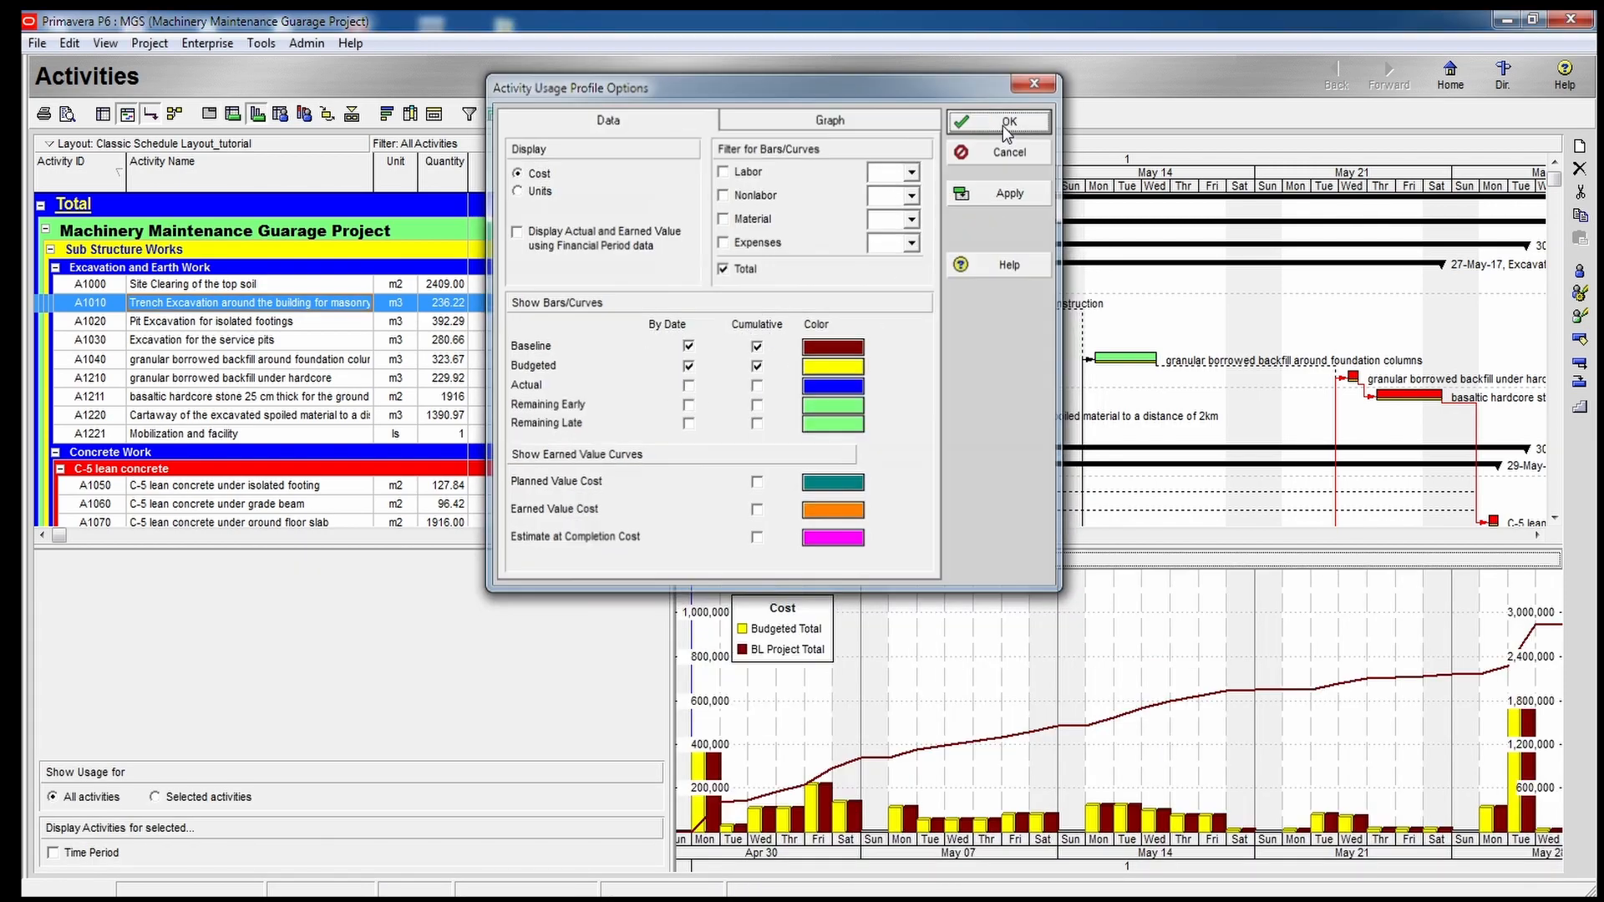
left_click(1002, 125)
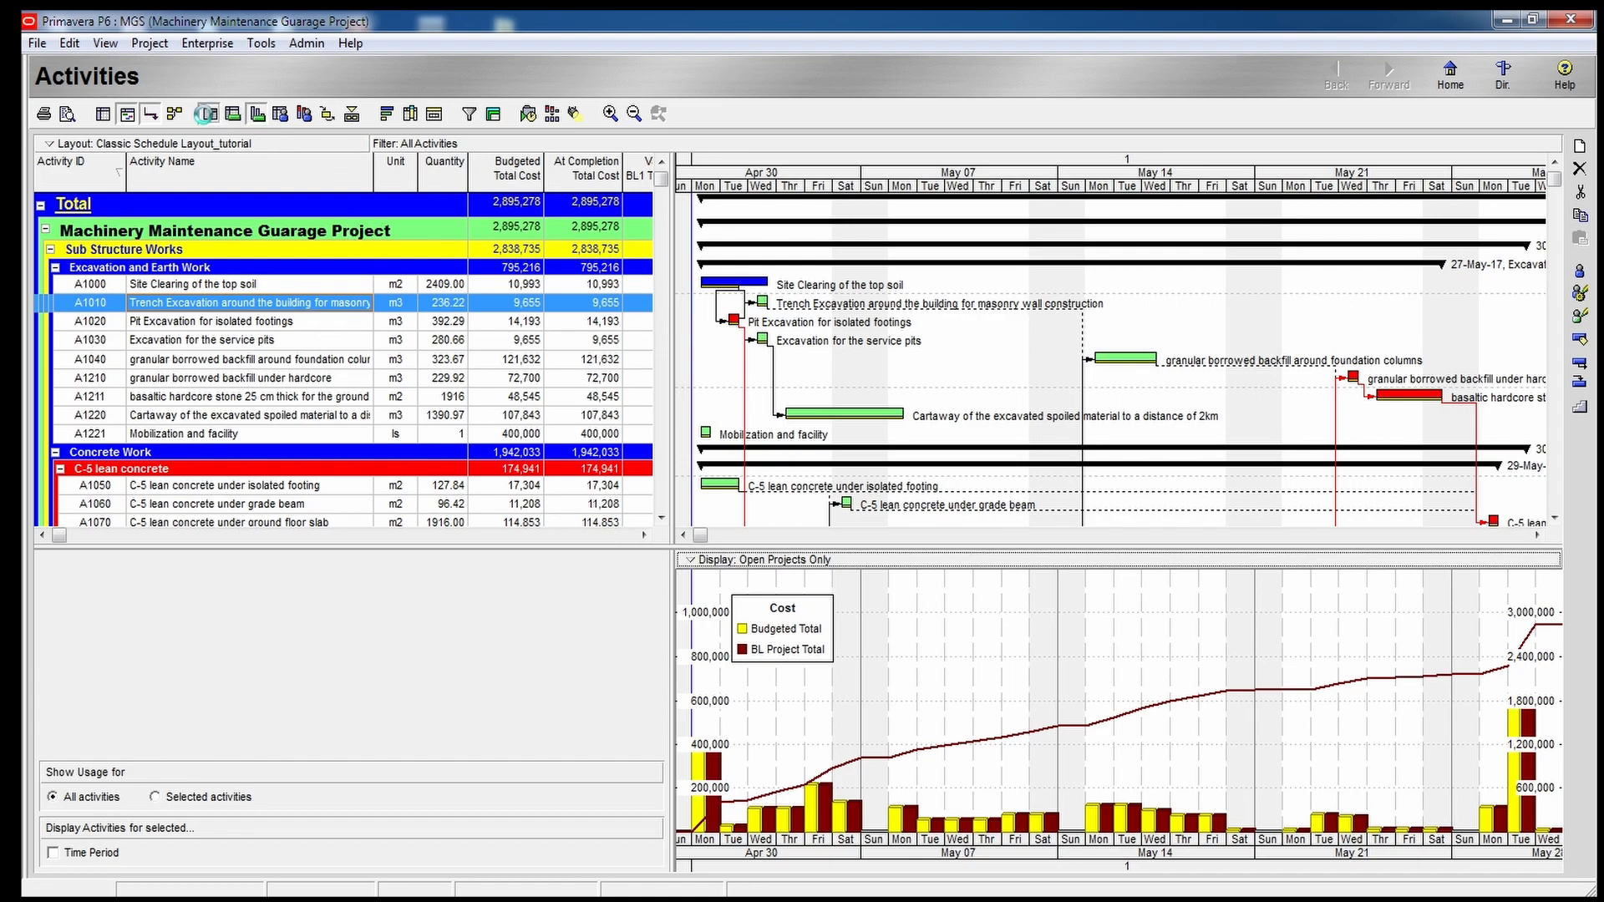
Check the activity details, redisplay the activity usage profile and review its bar and curve options.
left_click(209, 115)
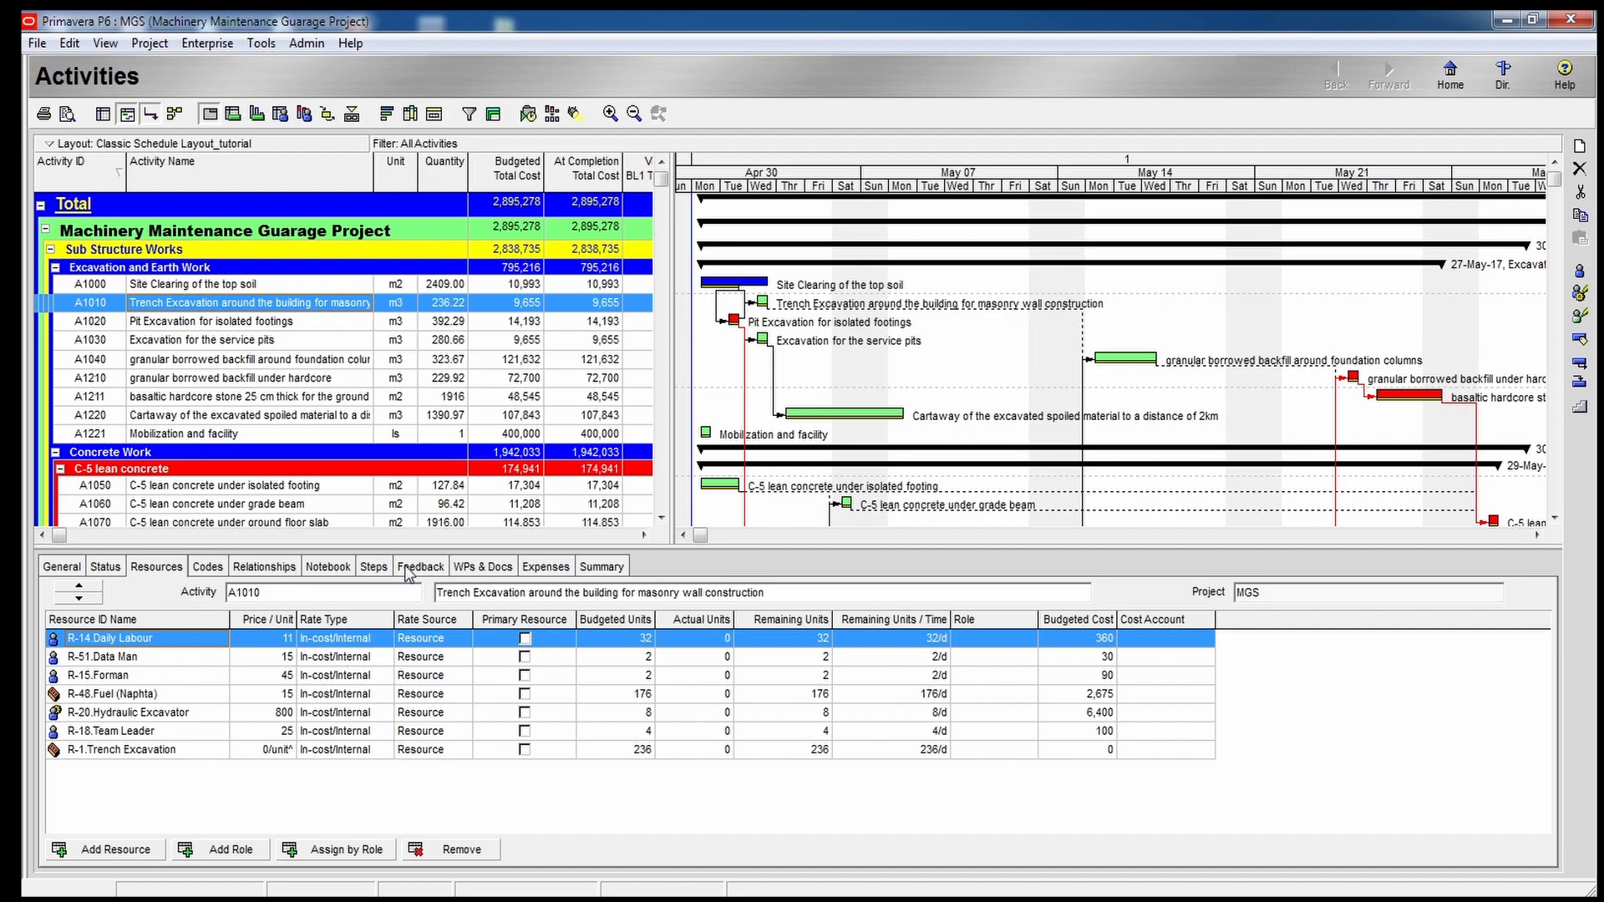
left_click(255, 114)
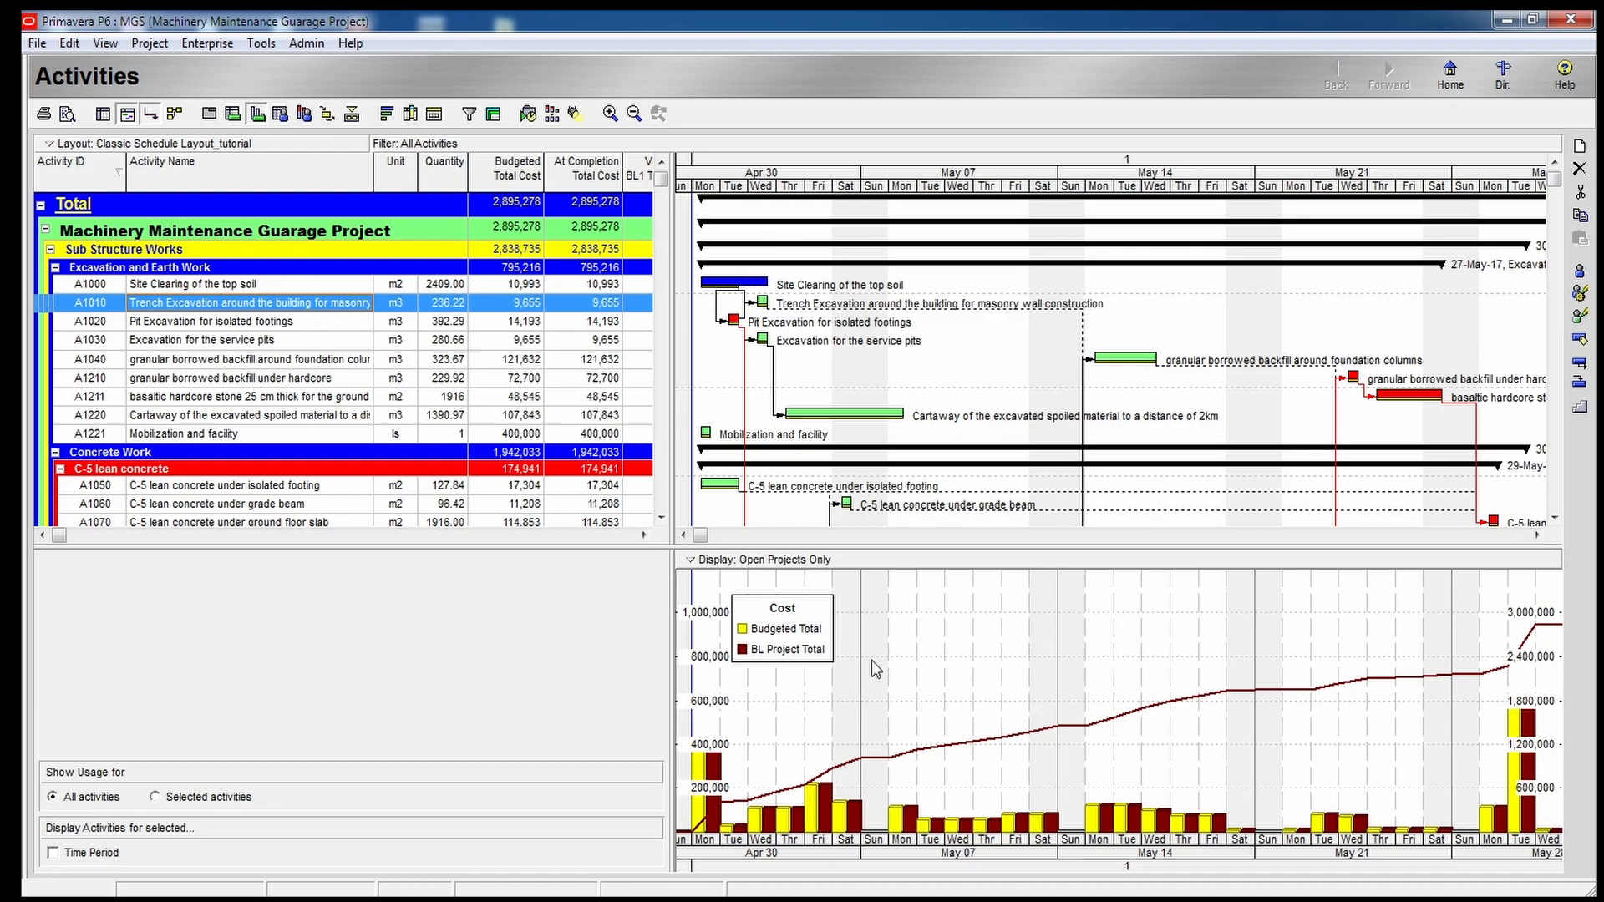
left_click(693, 559)
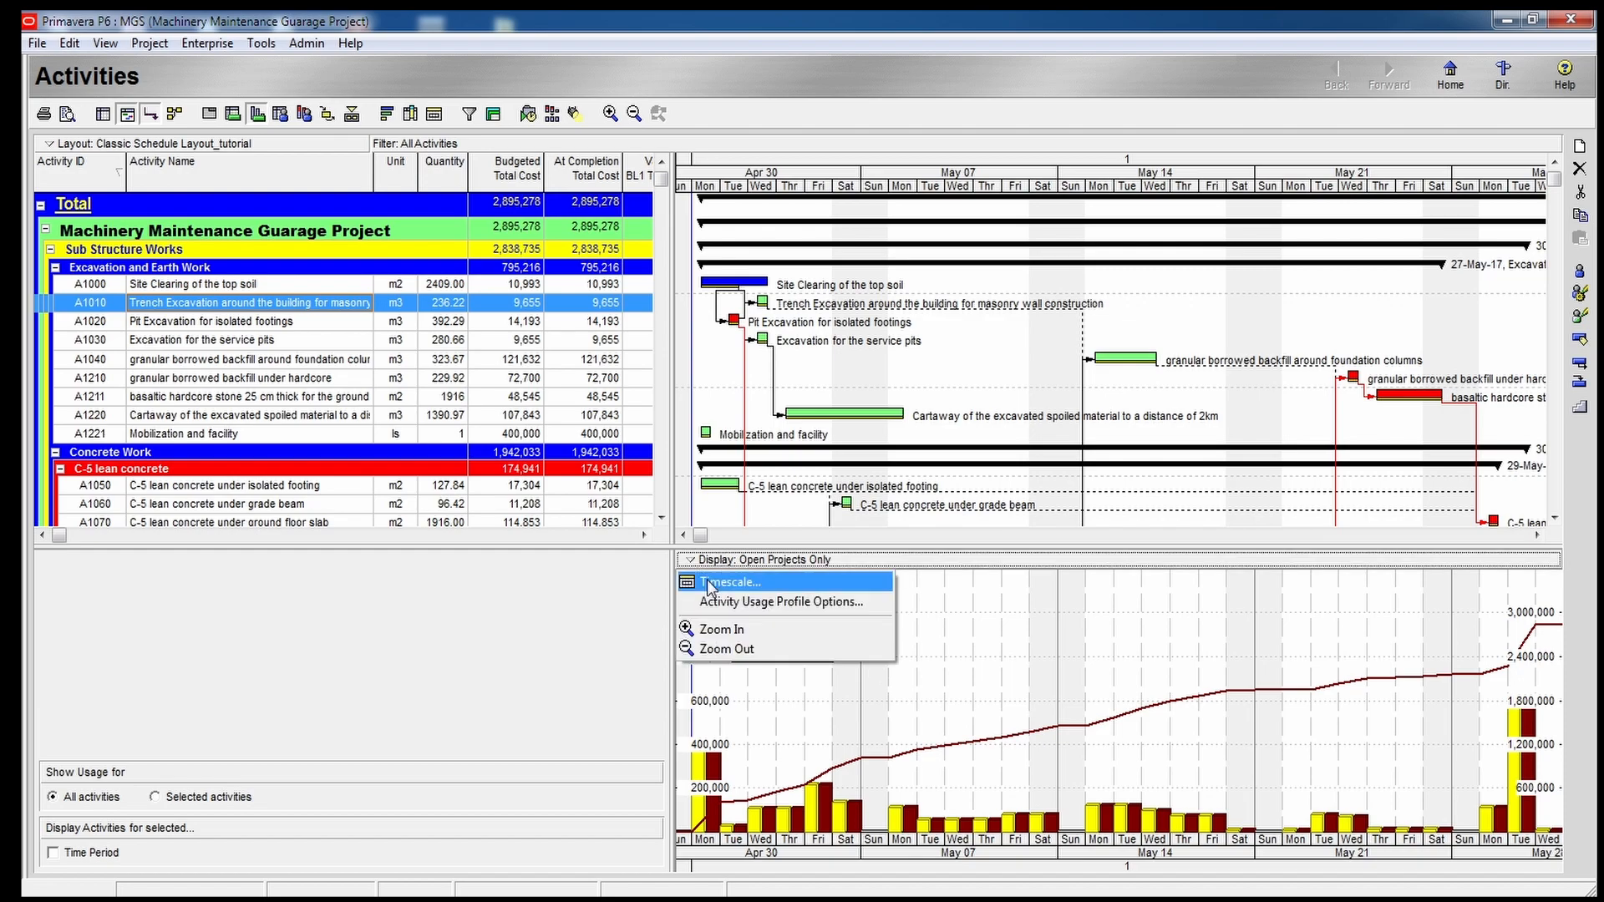
left_click(744, 601)
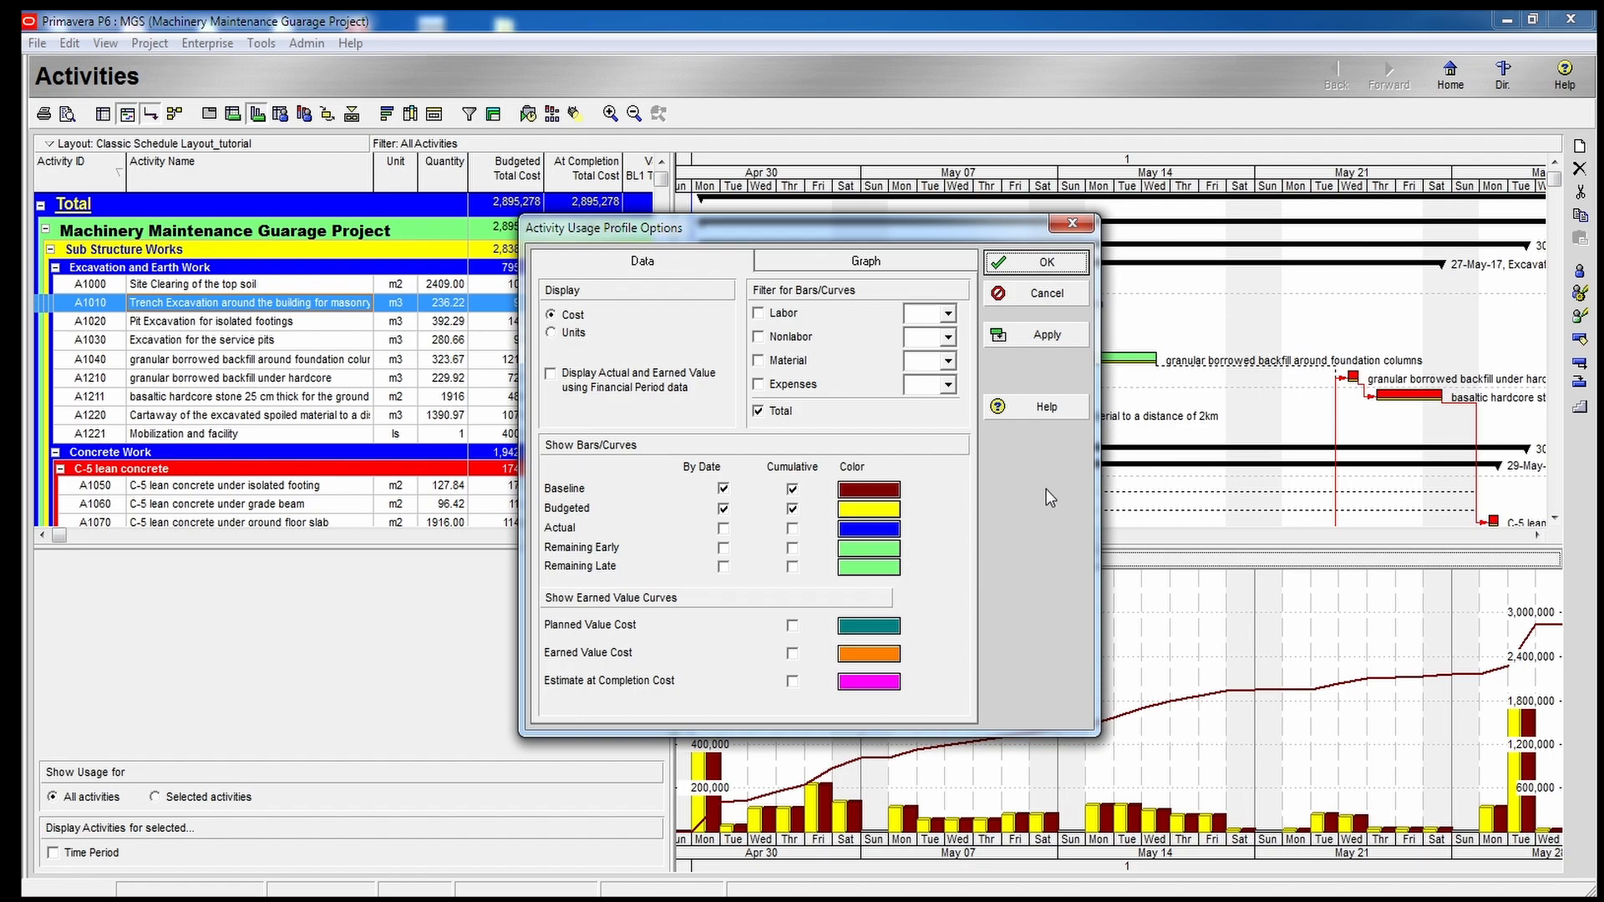
left_click(1036, 268)
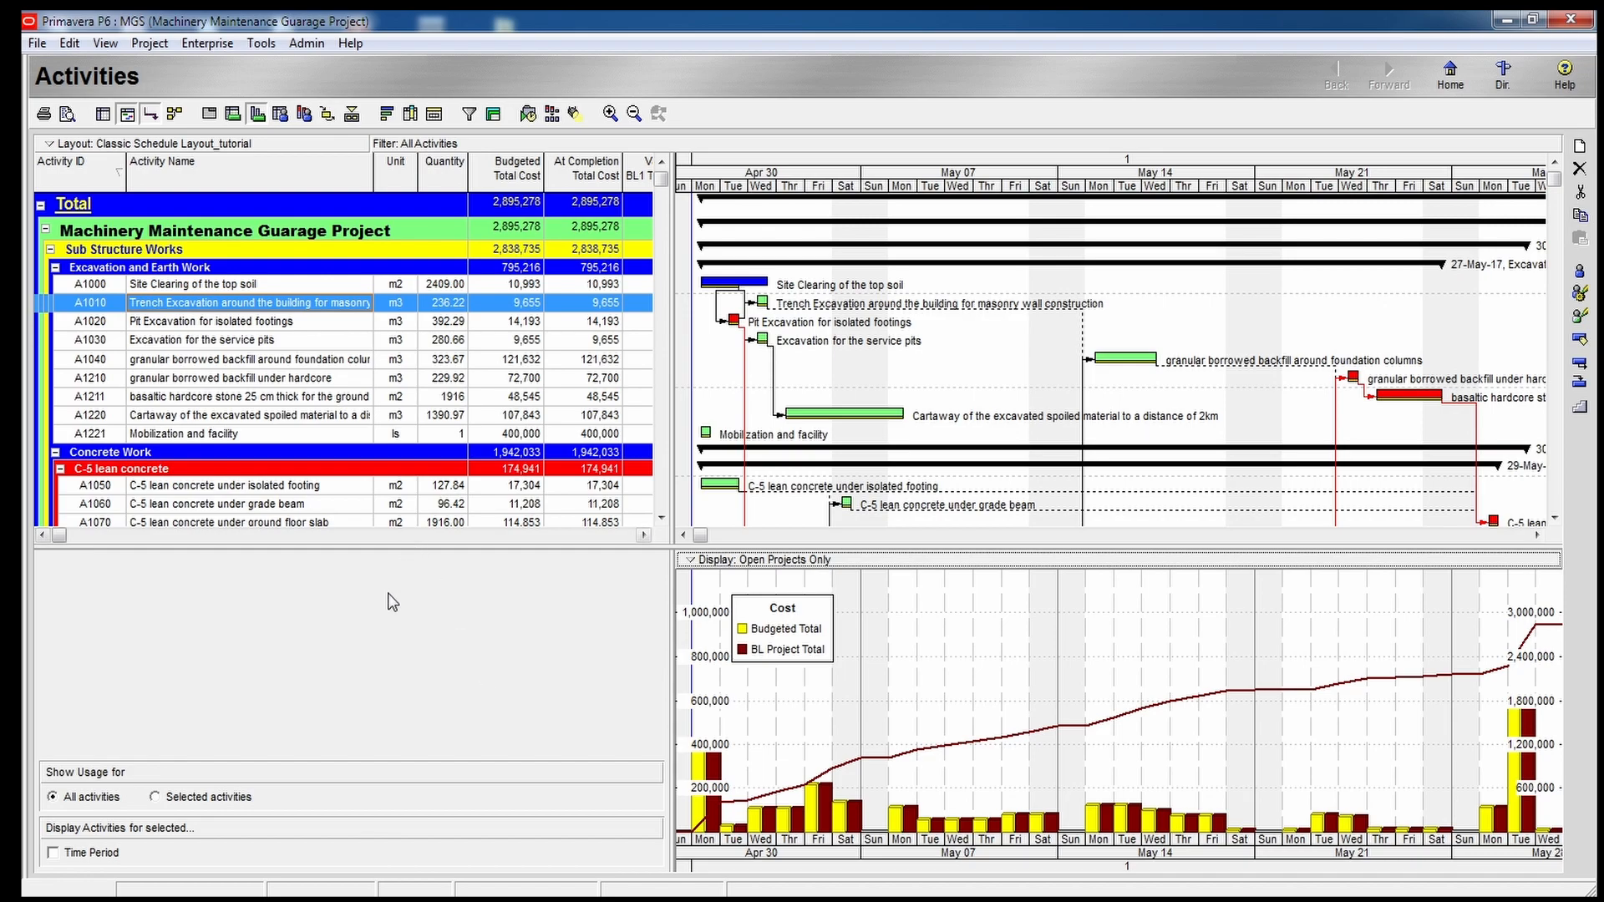
Start a new report in the Report Wizard with Activities as the subject area and Time Distributed Data enabled.
left_click(261, 44)
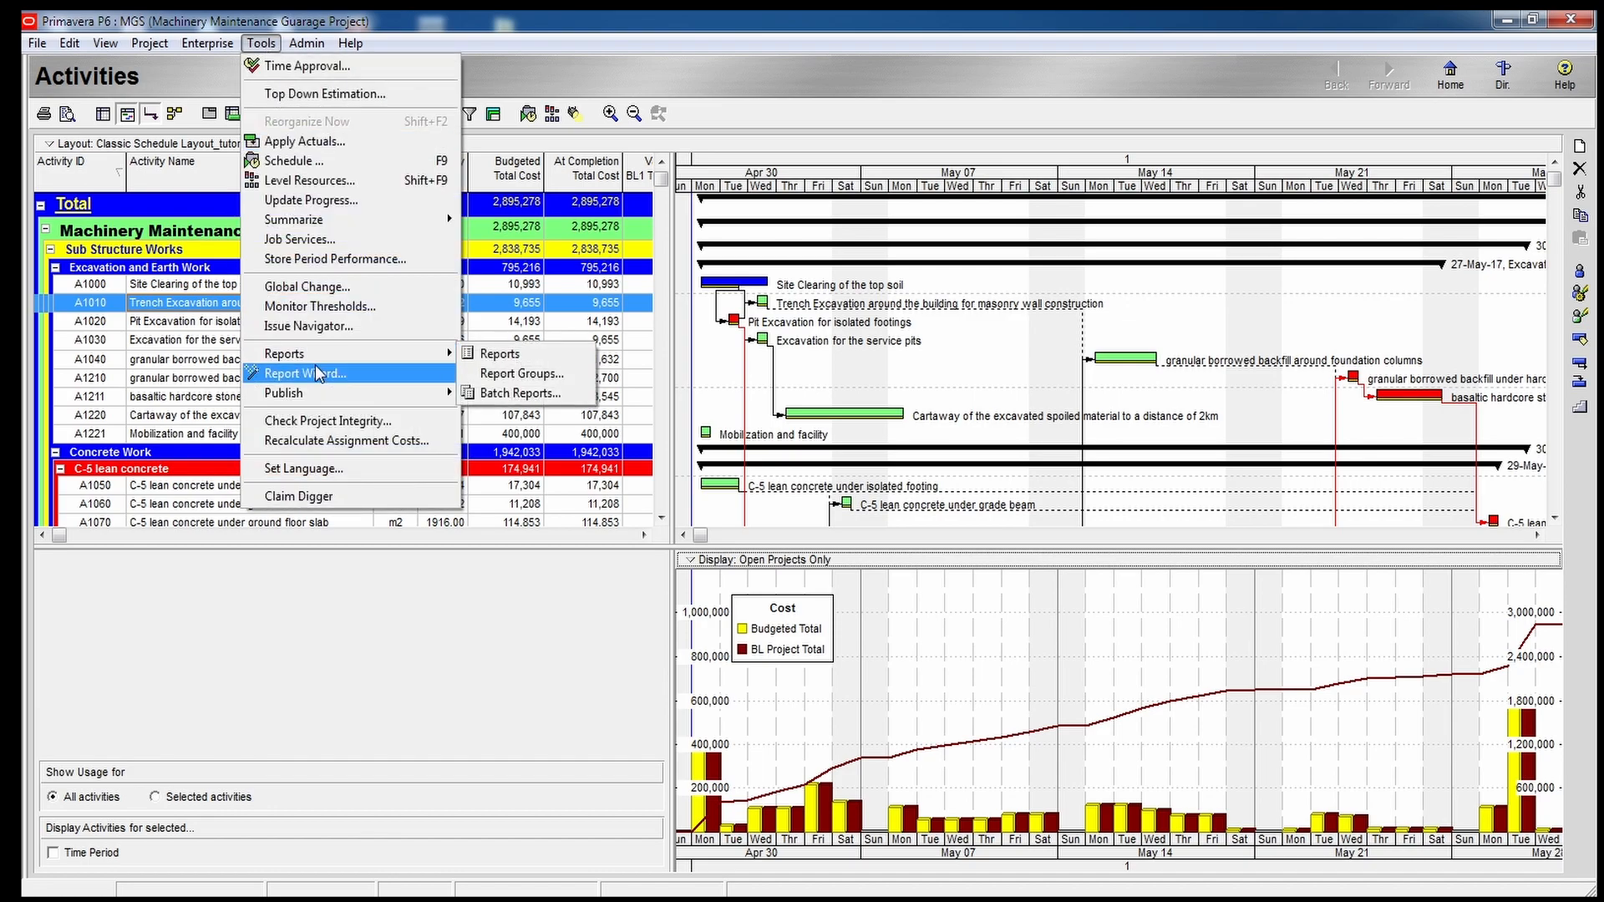
left_click(359, 384)
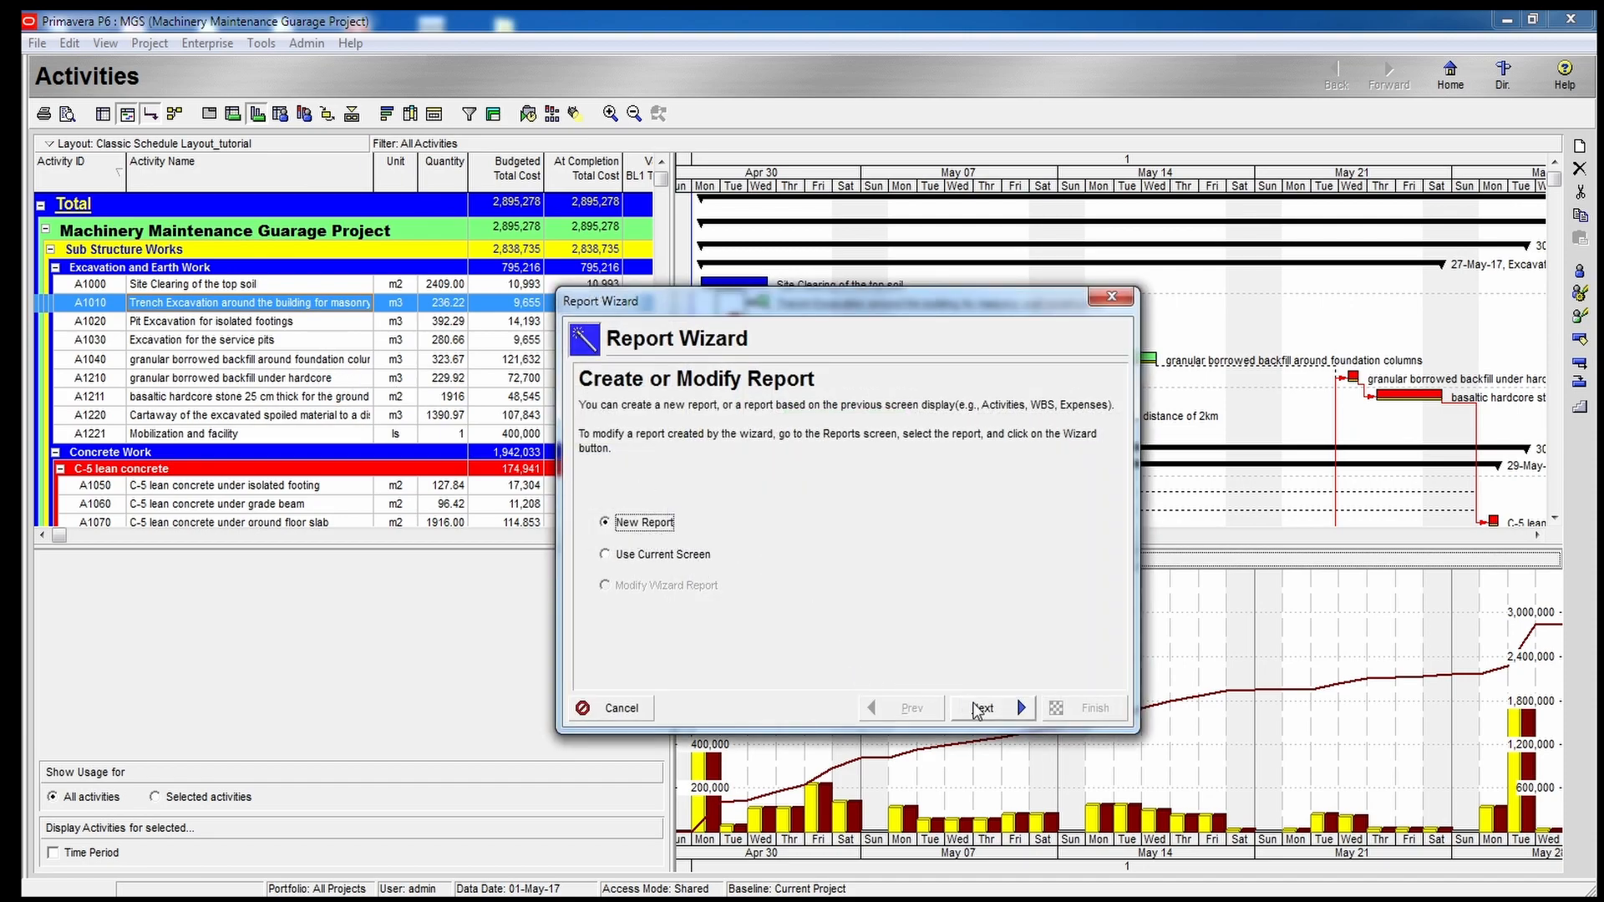
left_click(983, 710)
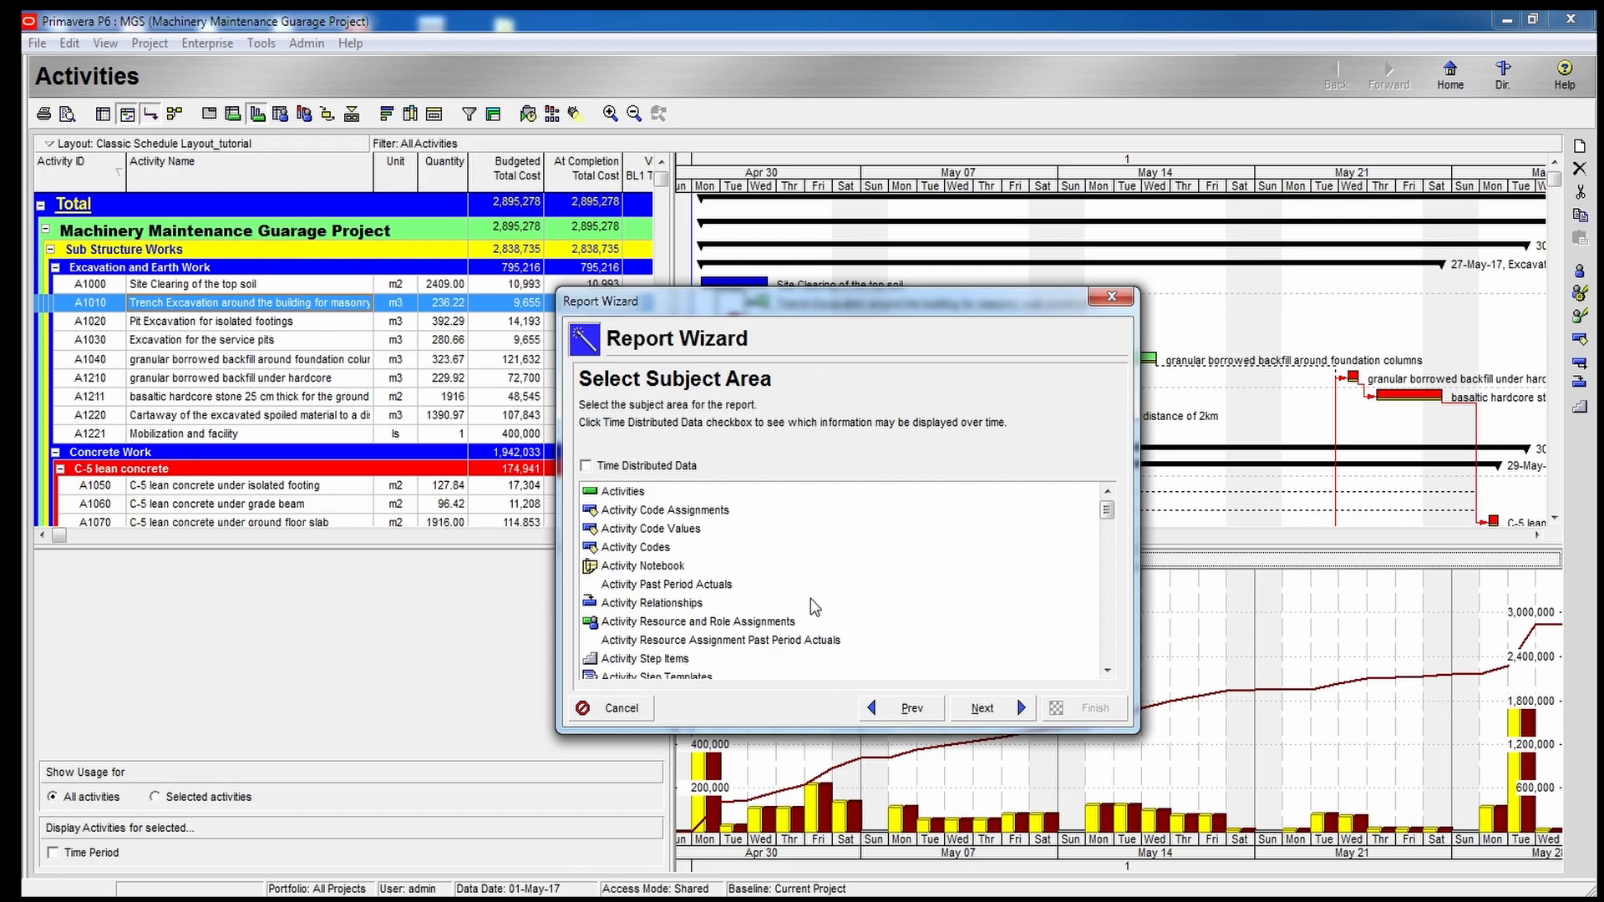
left_click(631, 493)
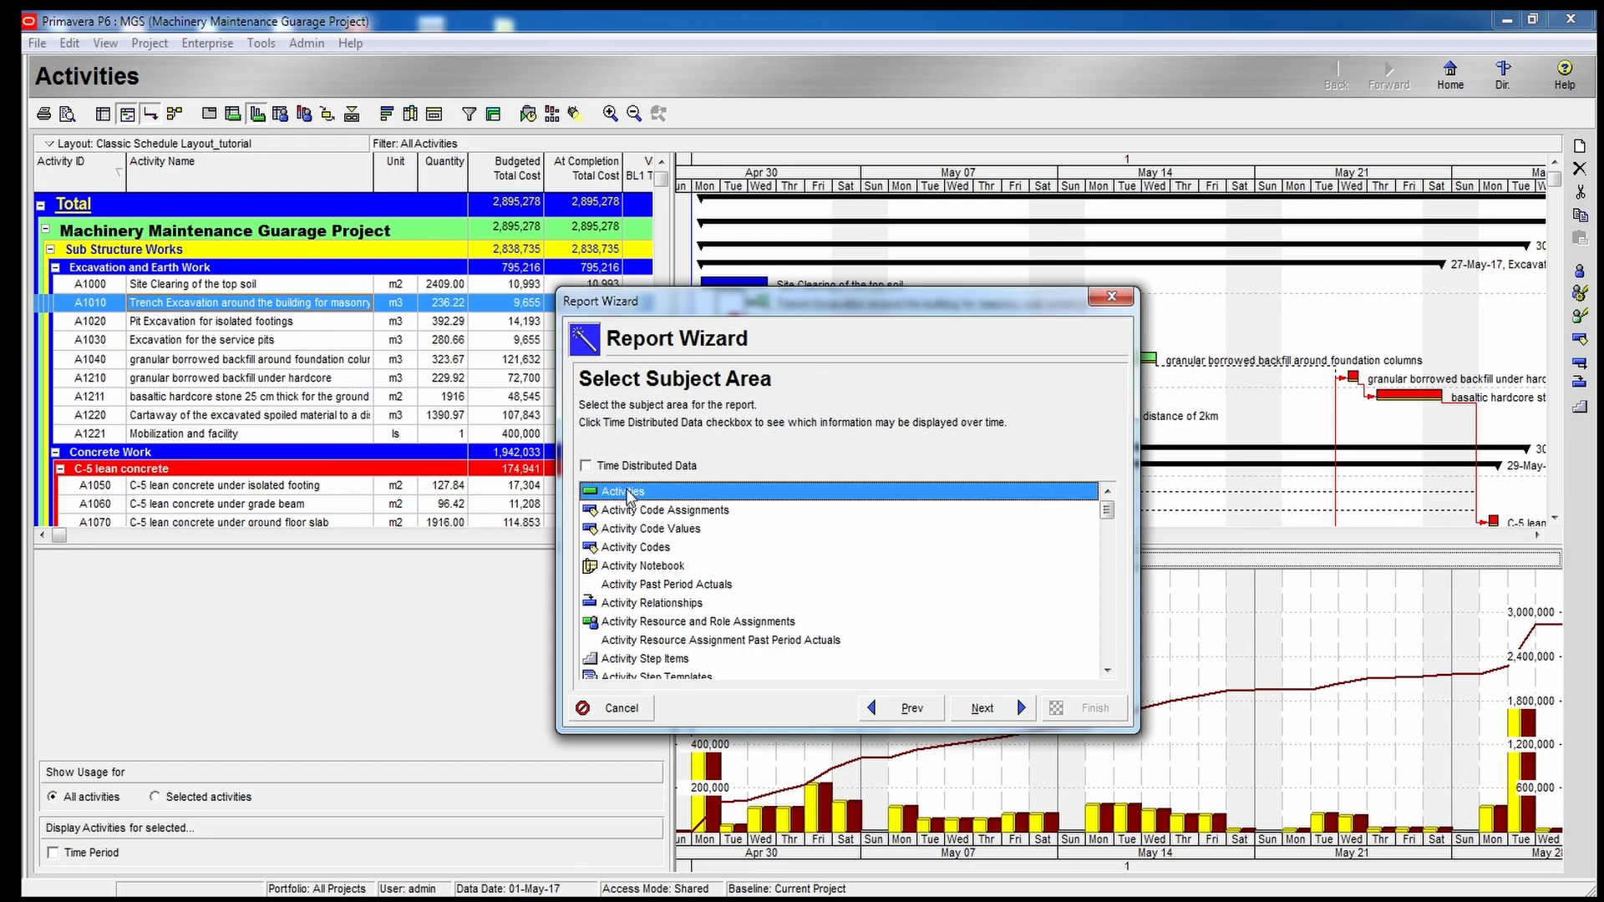
left_click(587, 466)
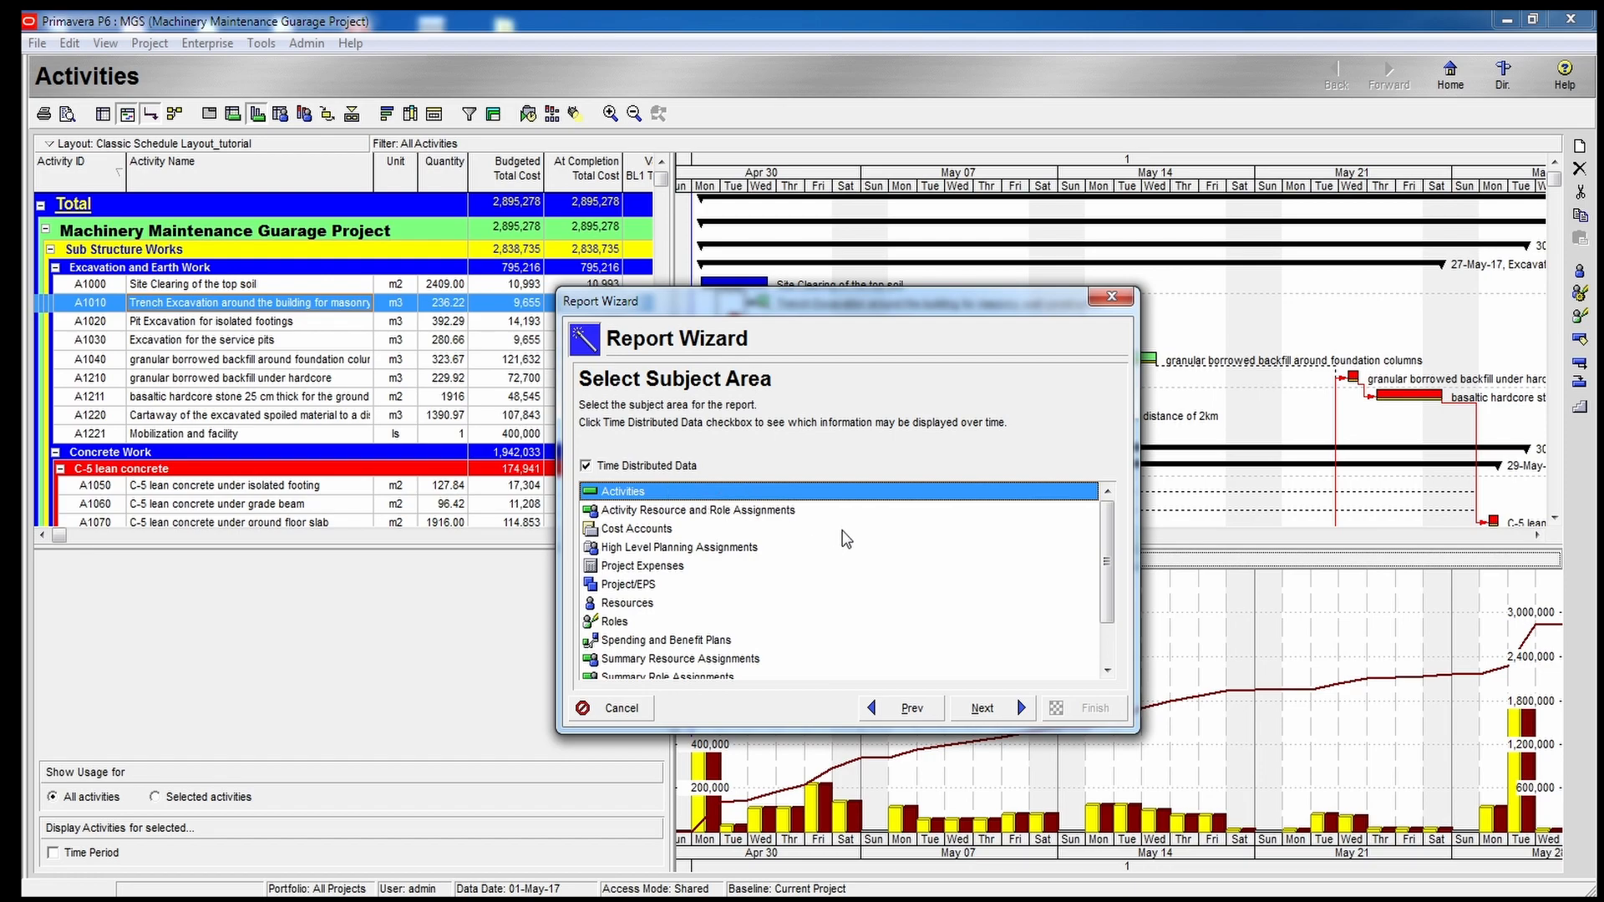
left_click(986, 707)
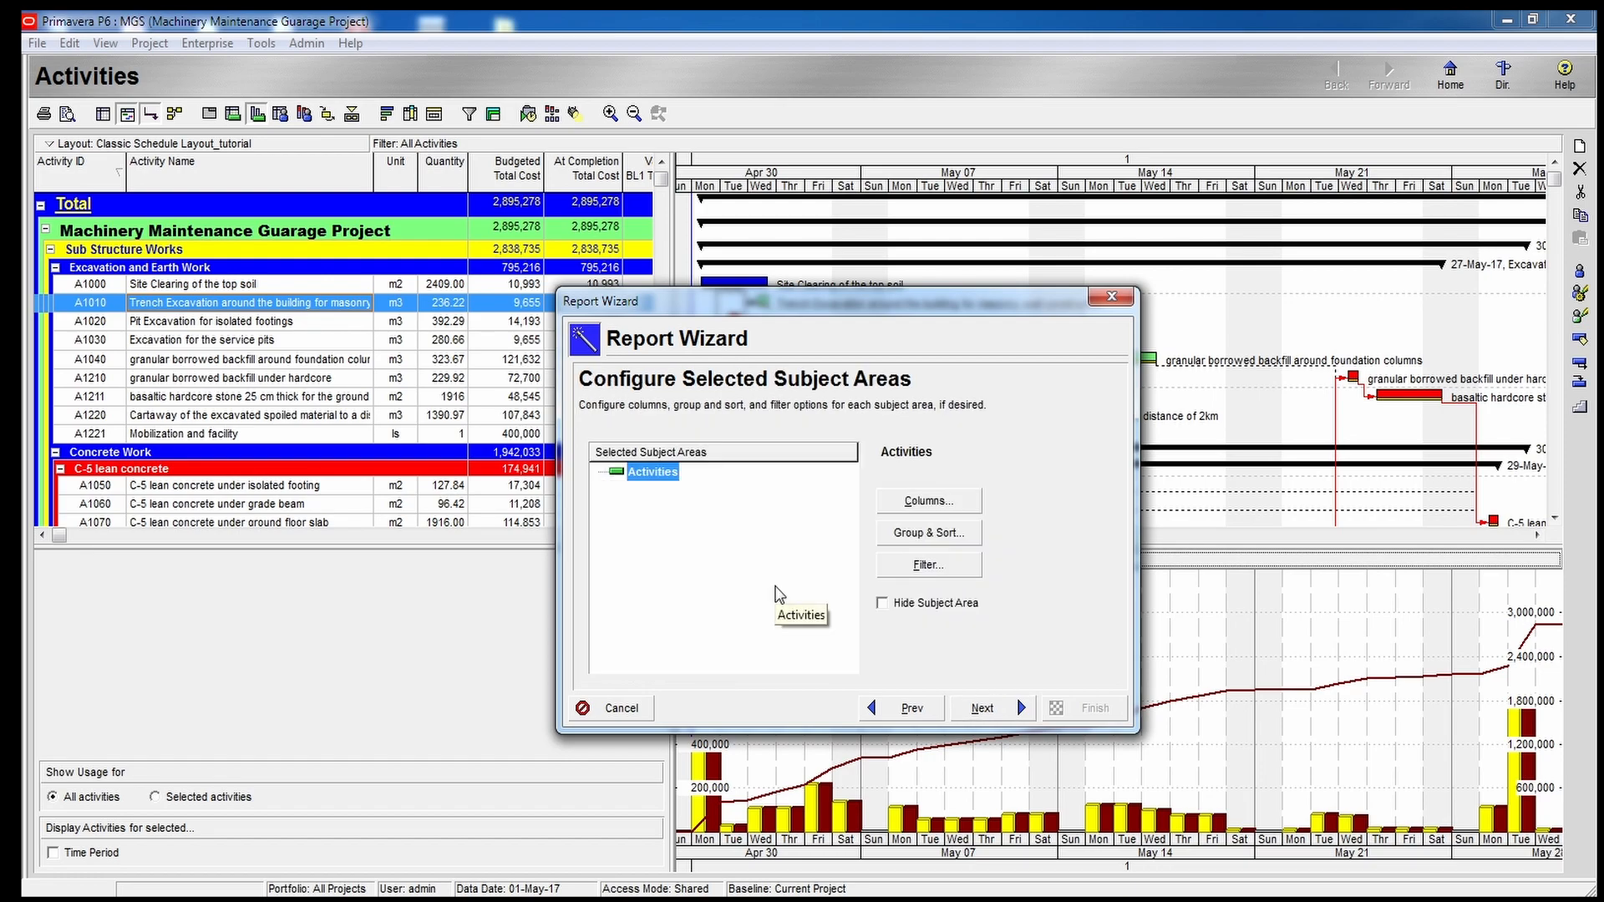
Add the WBS column to the report's Activities columns and place it above Activity ID.
left_click(912, 504)
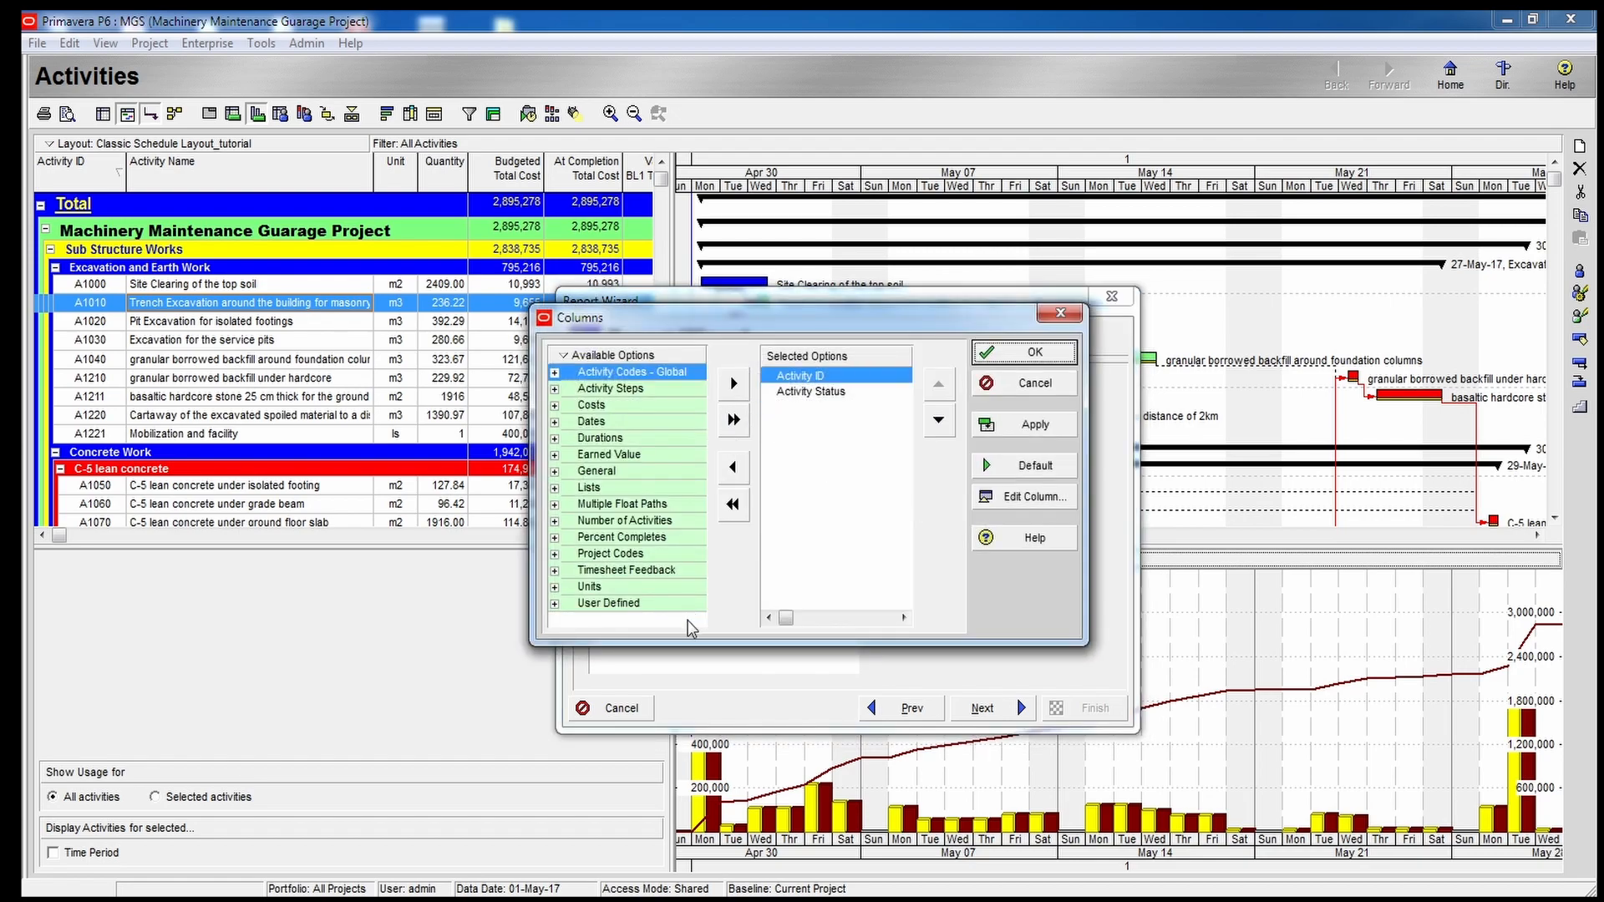
left_click(554, 471)
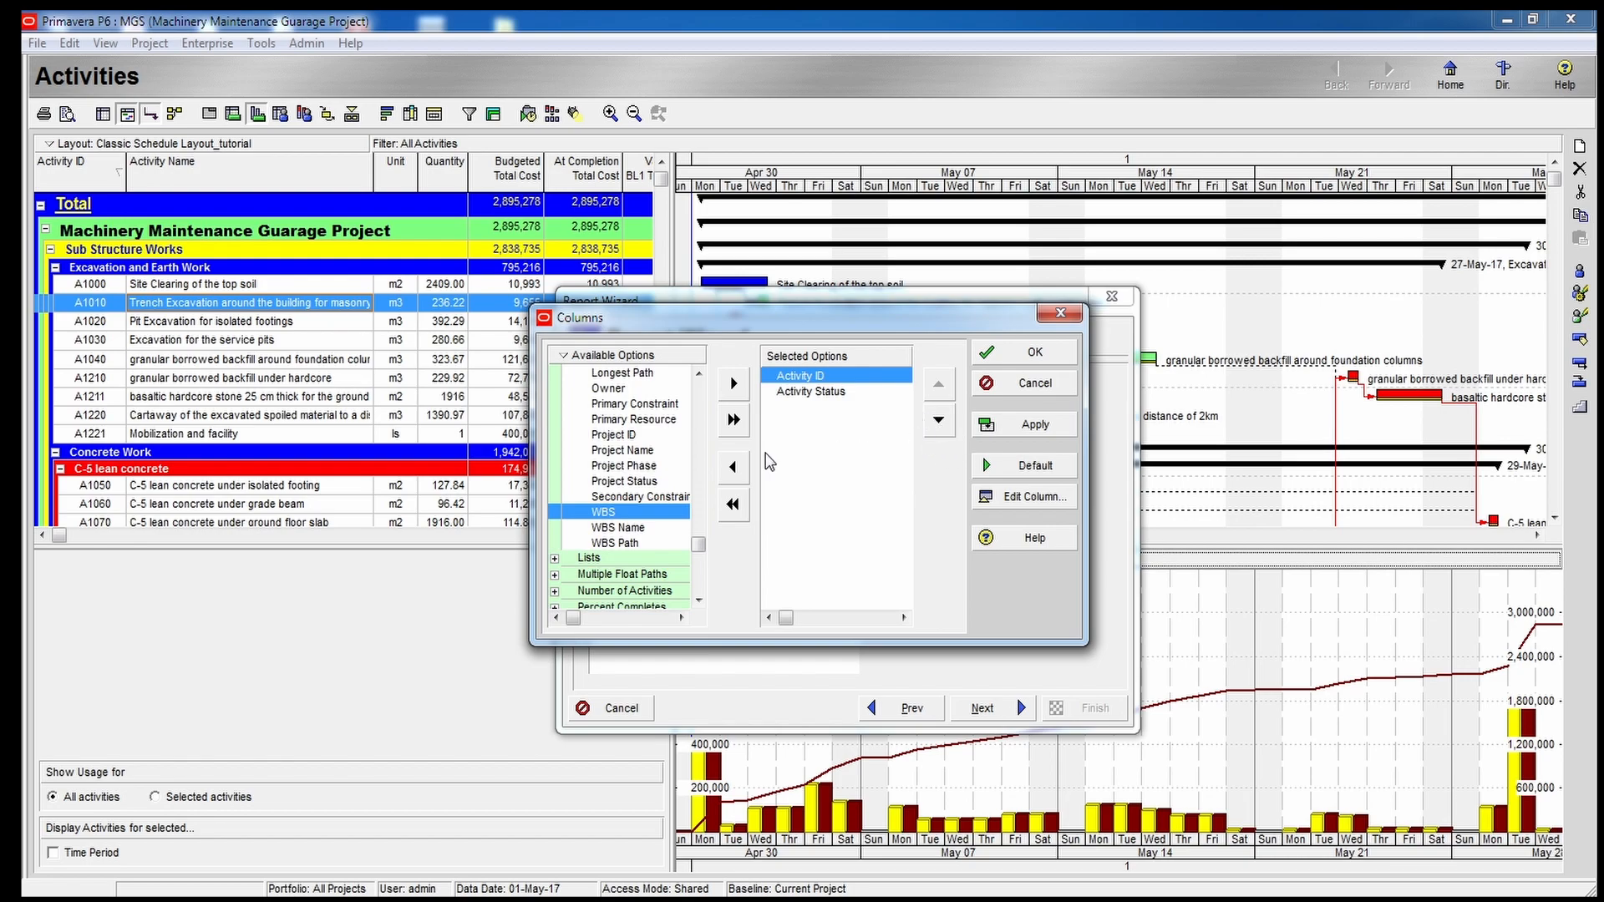
left_click(734, 383)
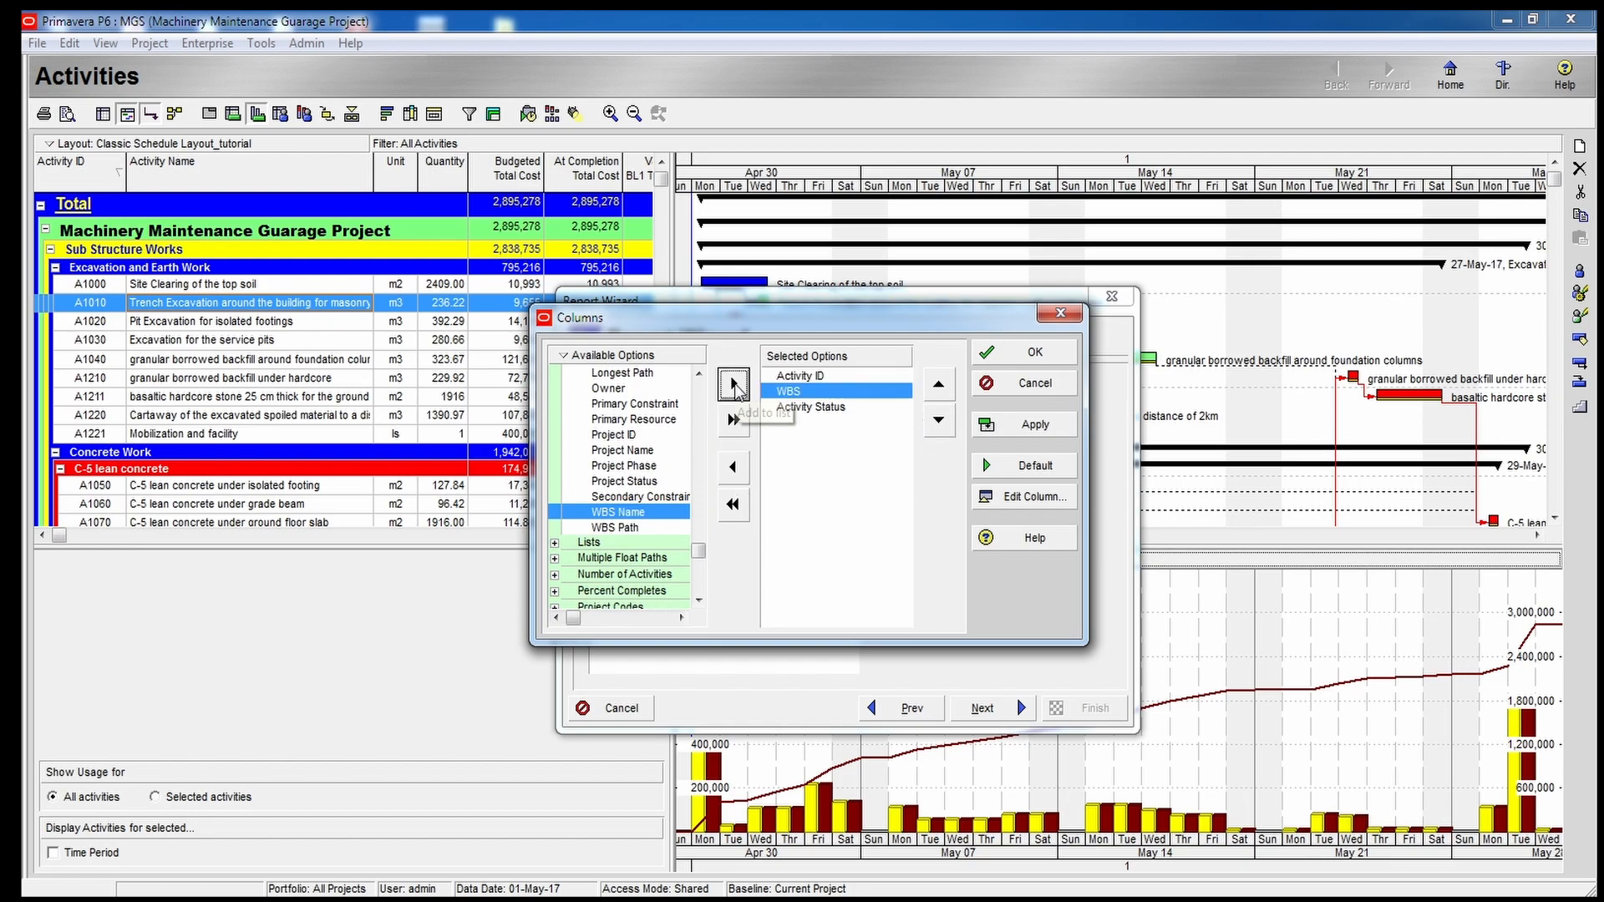
left_click(939, 385)
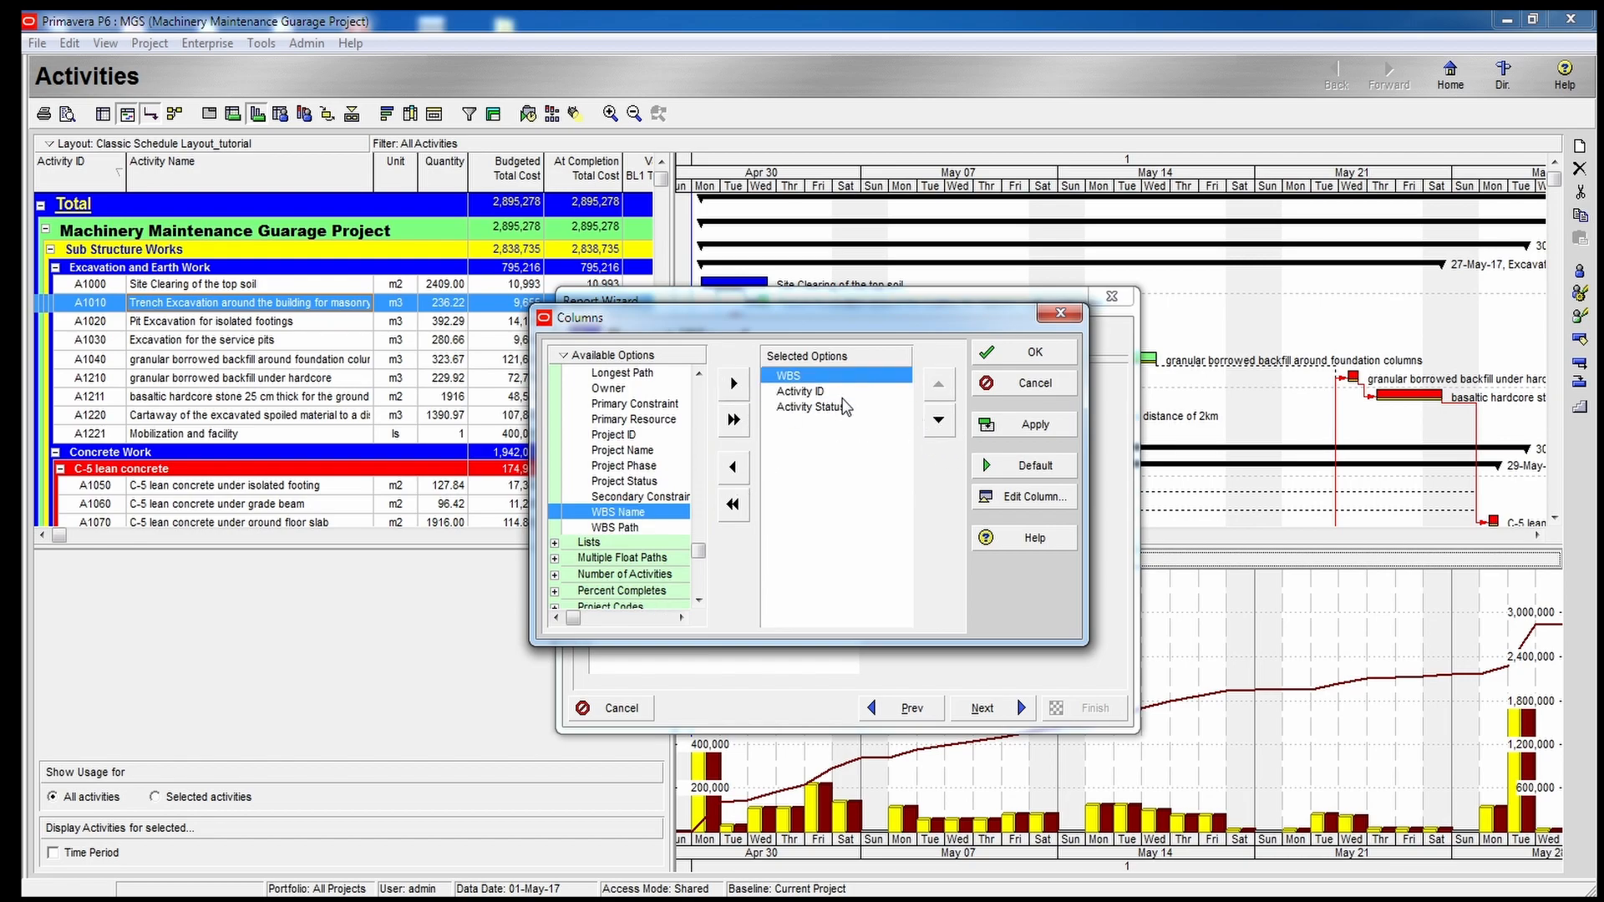
Replace the Activity Status column with Activity Name and apply the report's column selection.
left_click(816, 409)
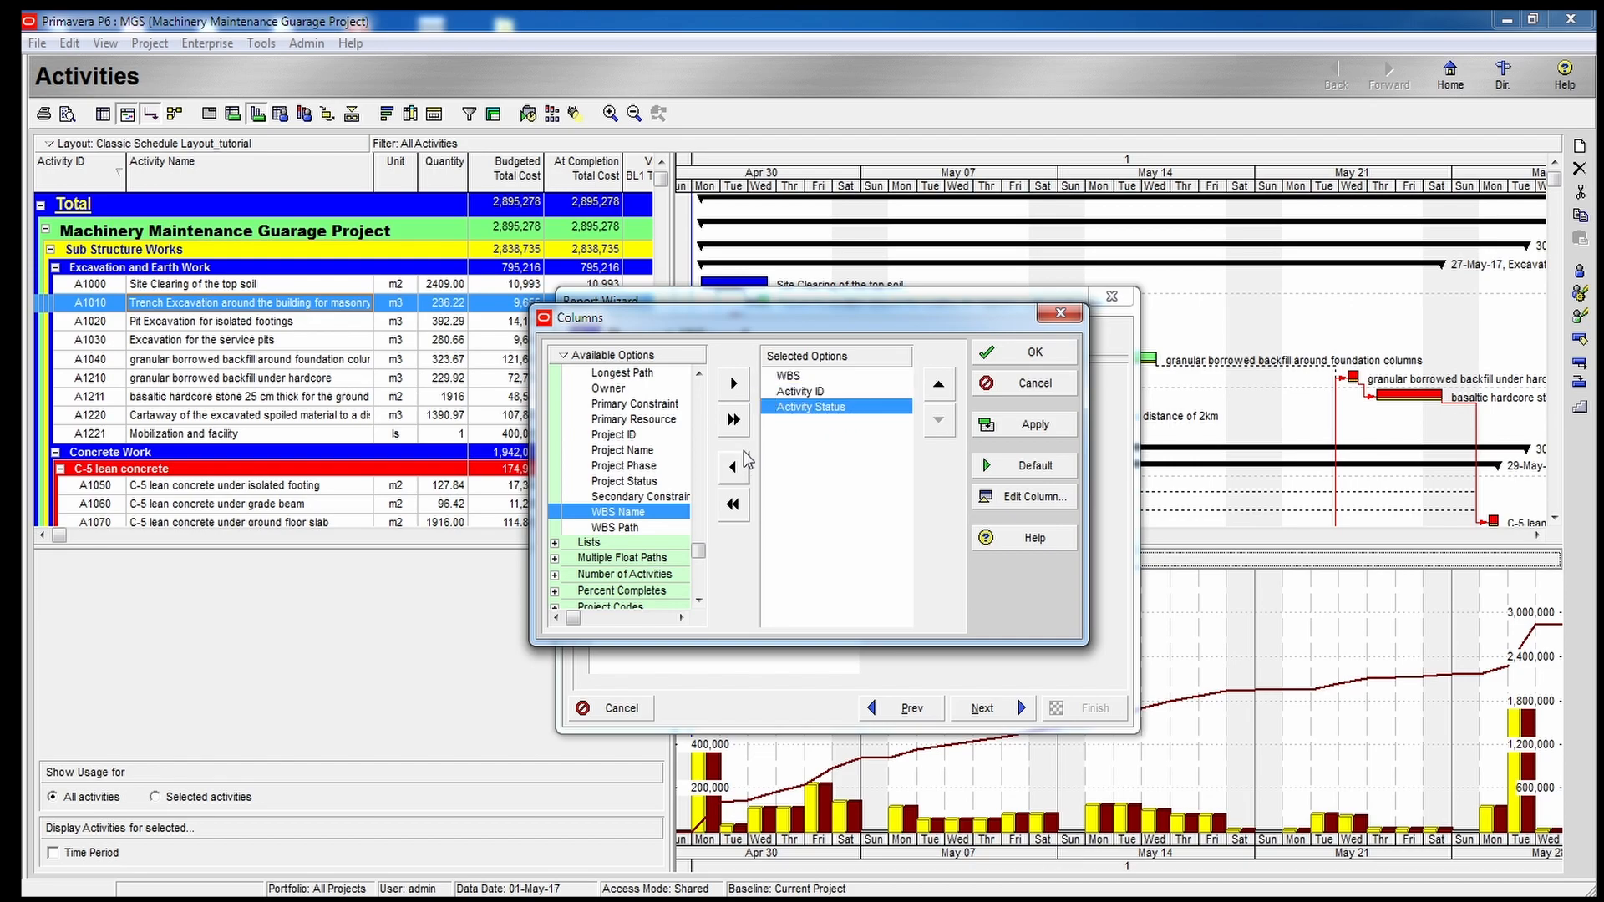
left_click(733, 467)
left_click(662, 421)
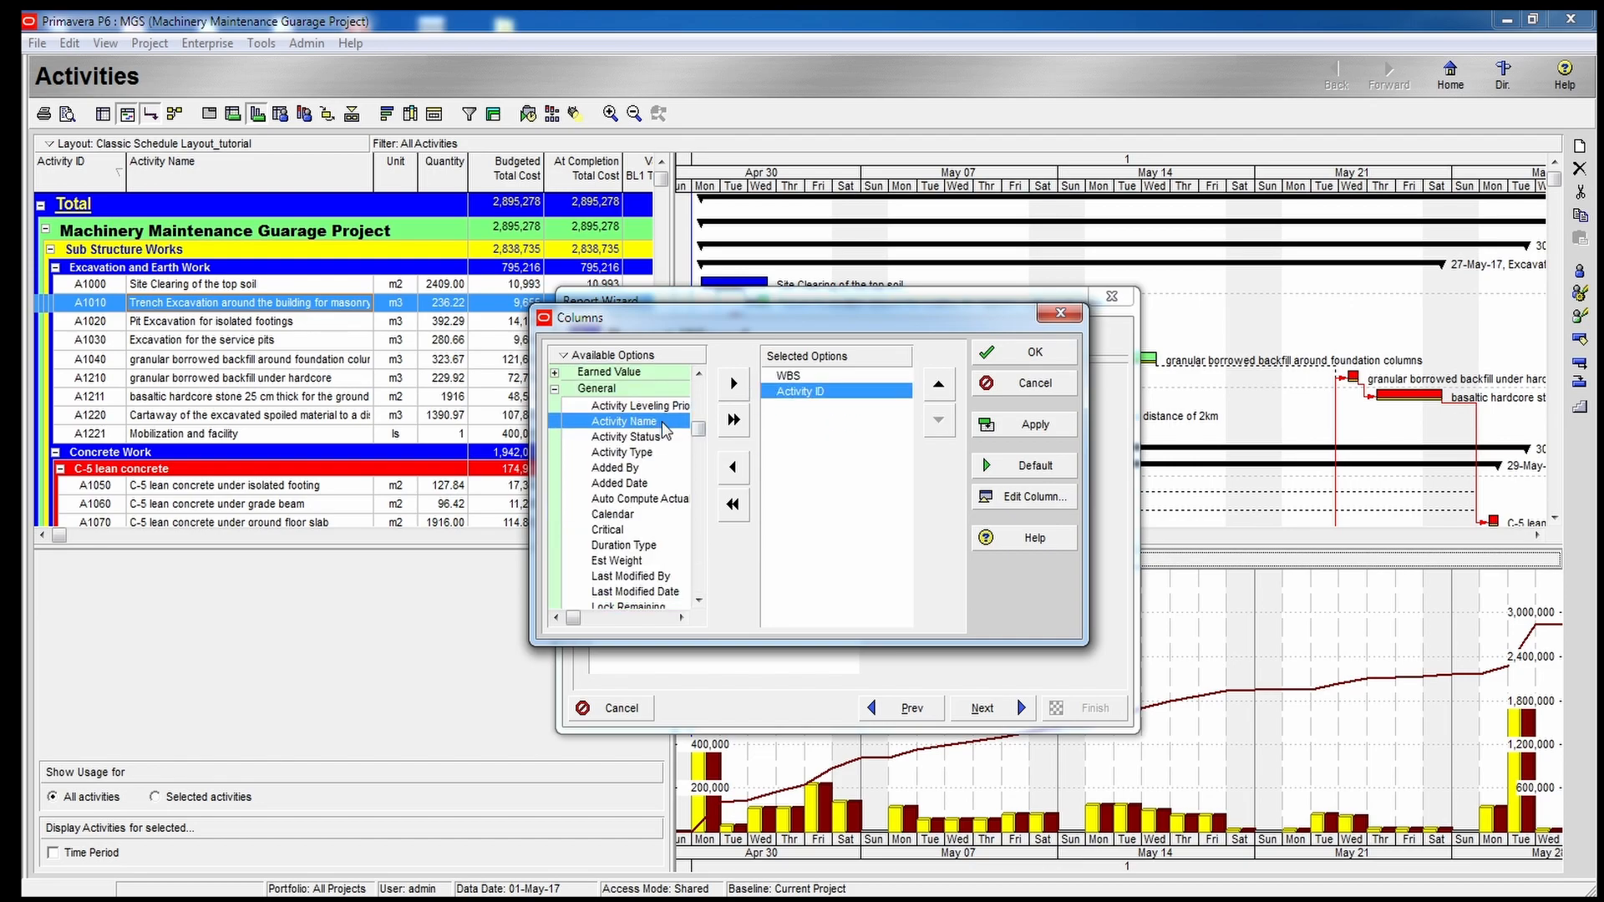
left_click(734, 384)
left_click(1026, 436)
left_click(1032, 354)
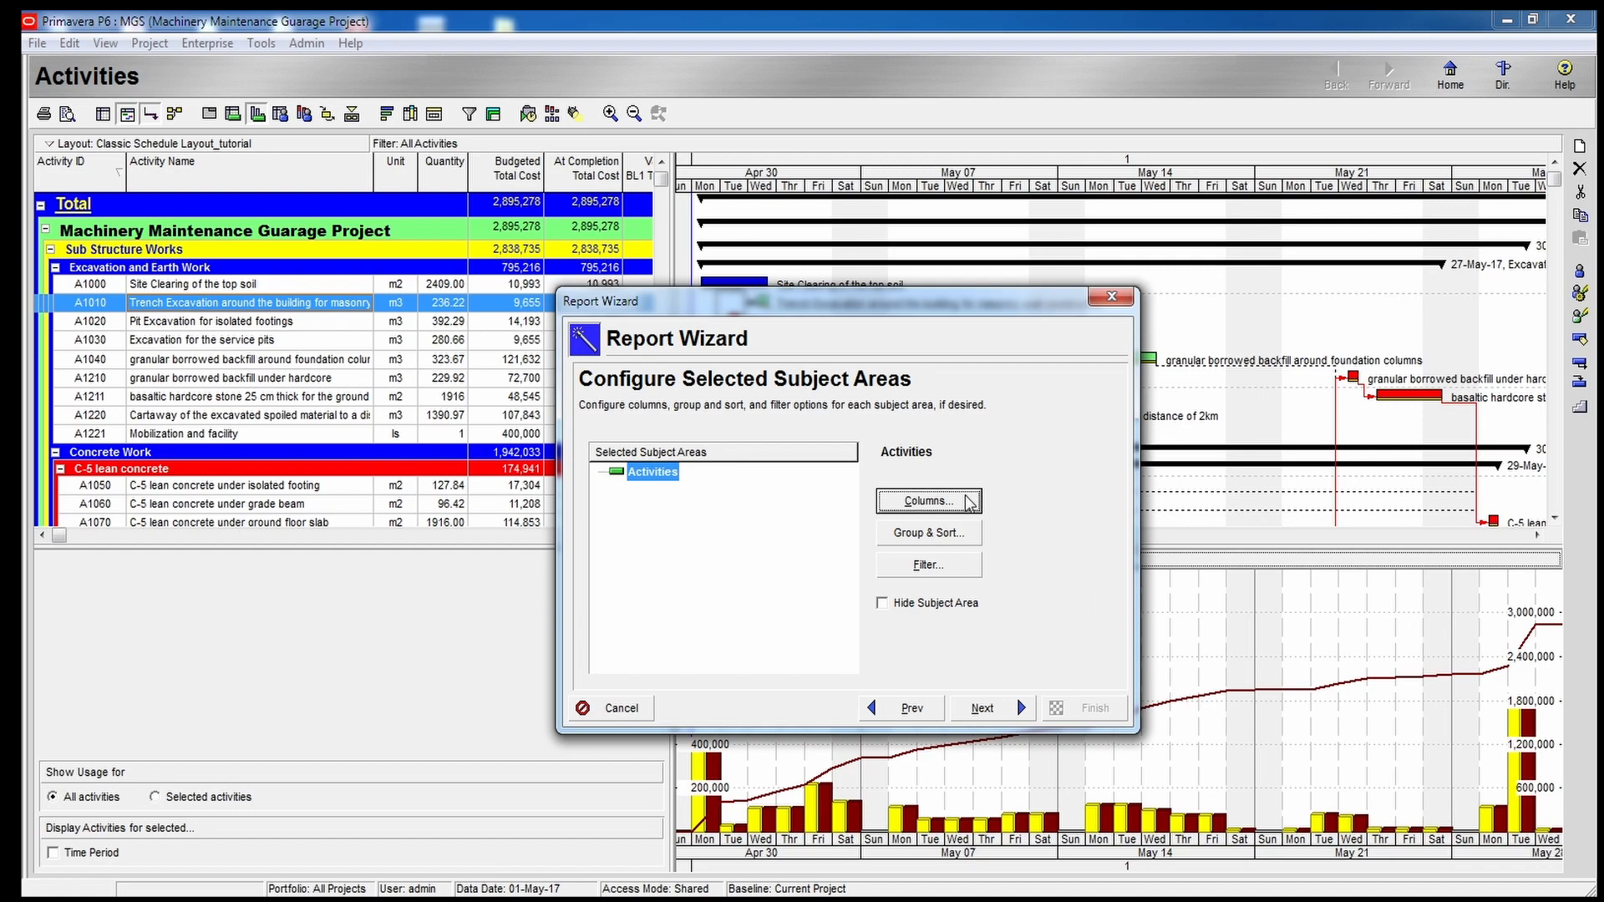
Group the report's activities by WBS and accept the filter without any criteria.
left_click(944, 535)
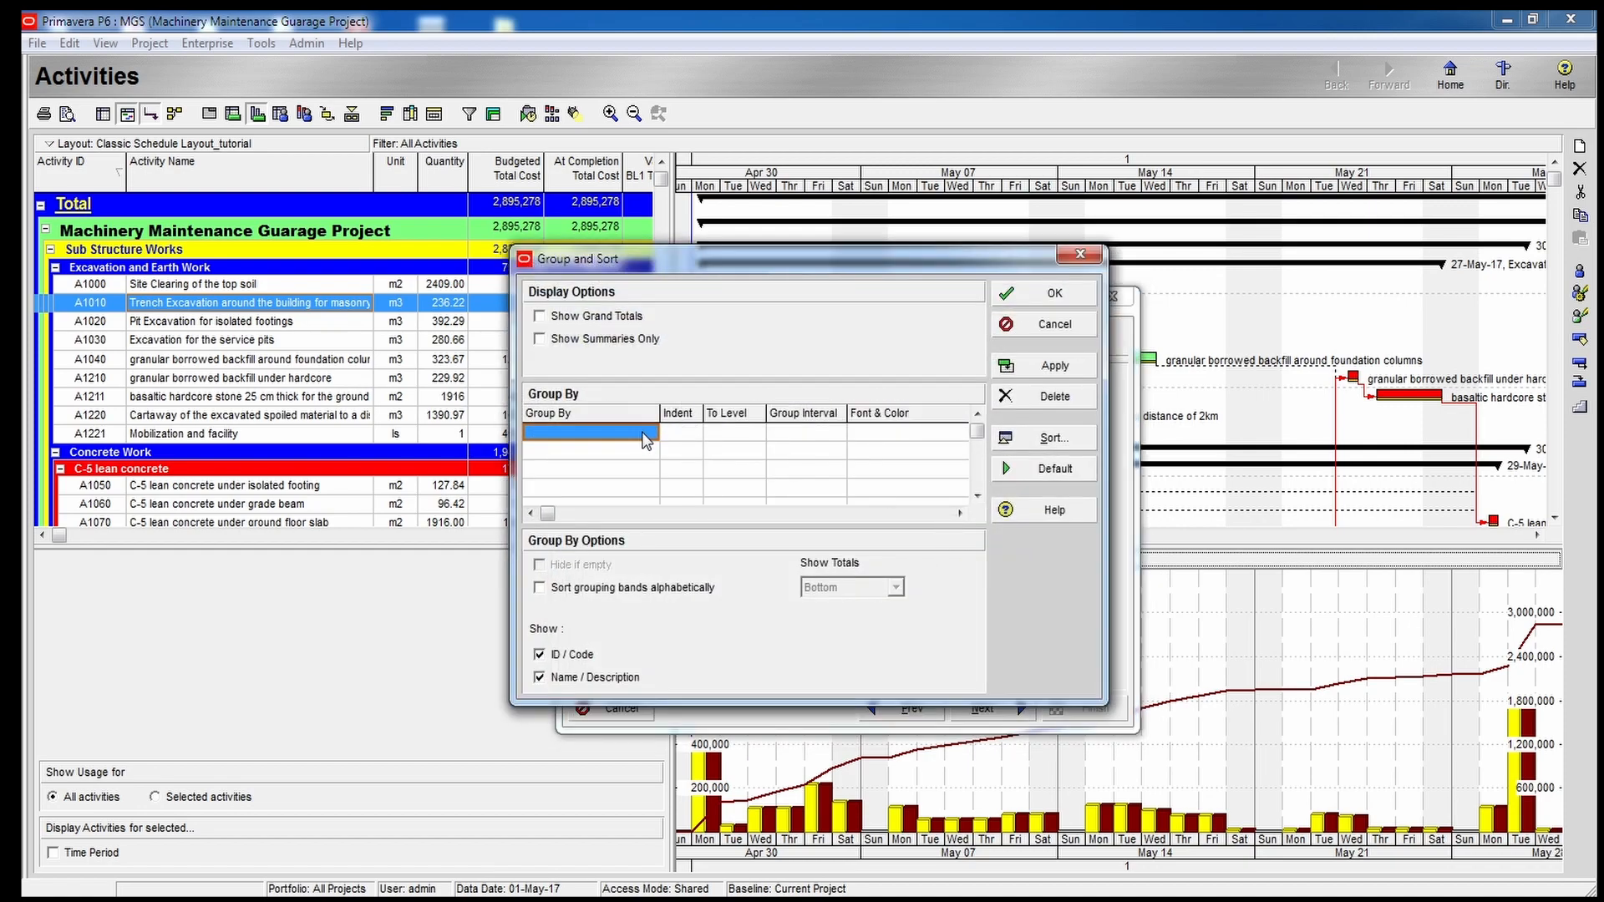
left_click(646, 438)
left_click(552, 432)
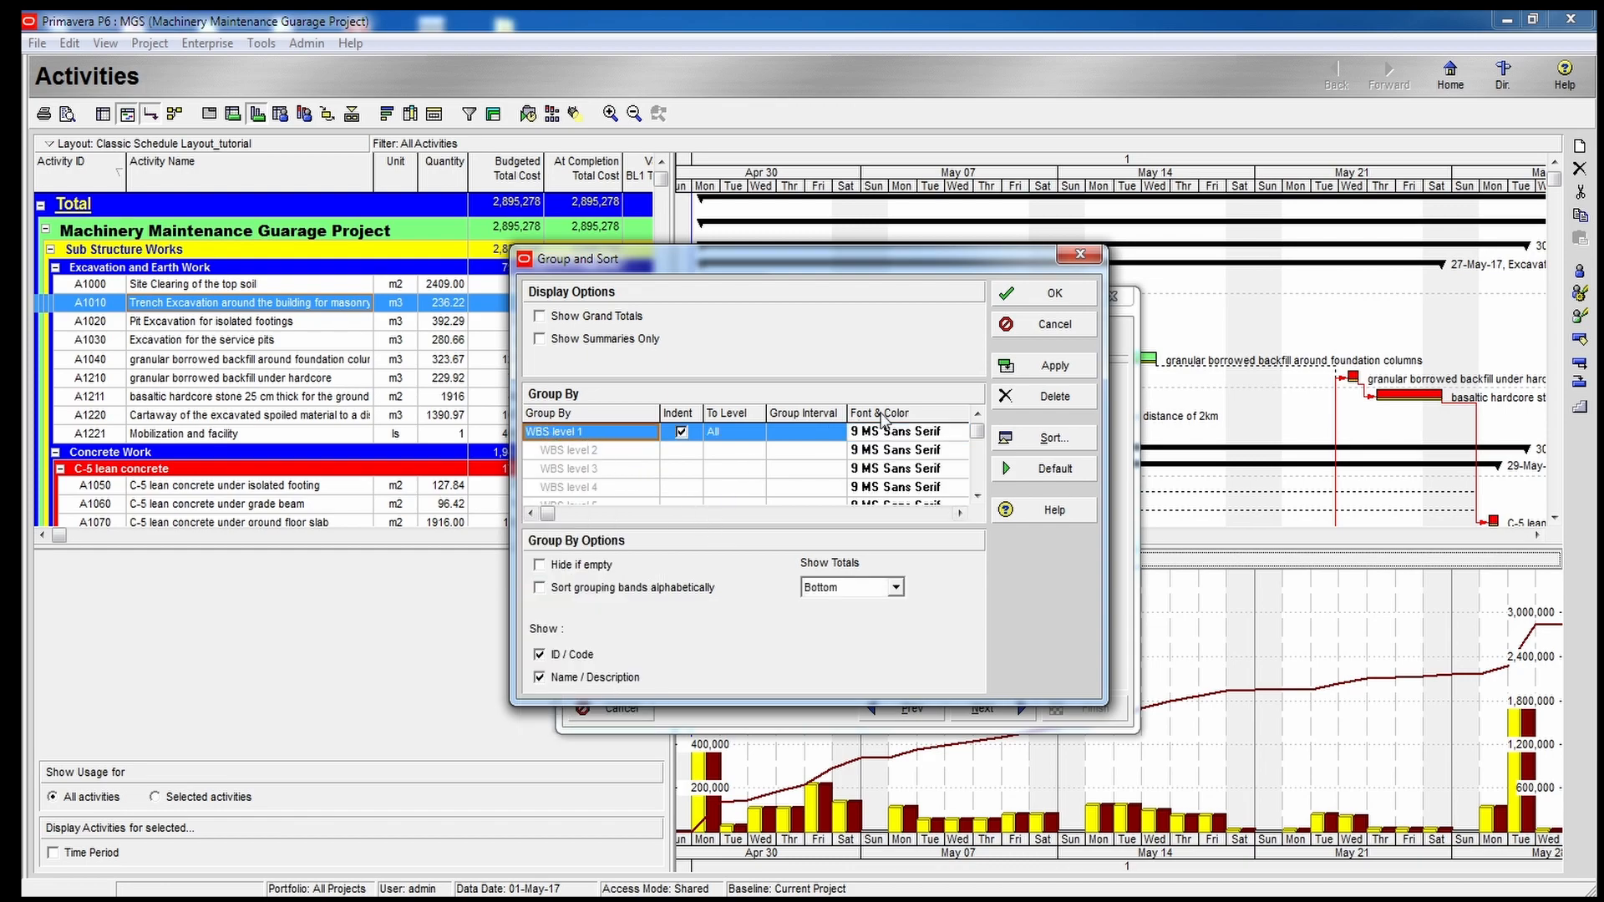
left_click(1053, 370)
left_click(1056, 298)
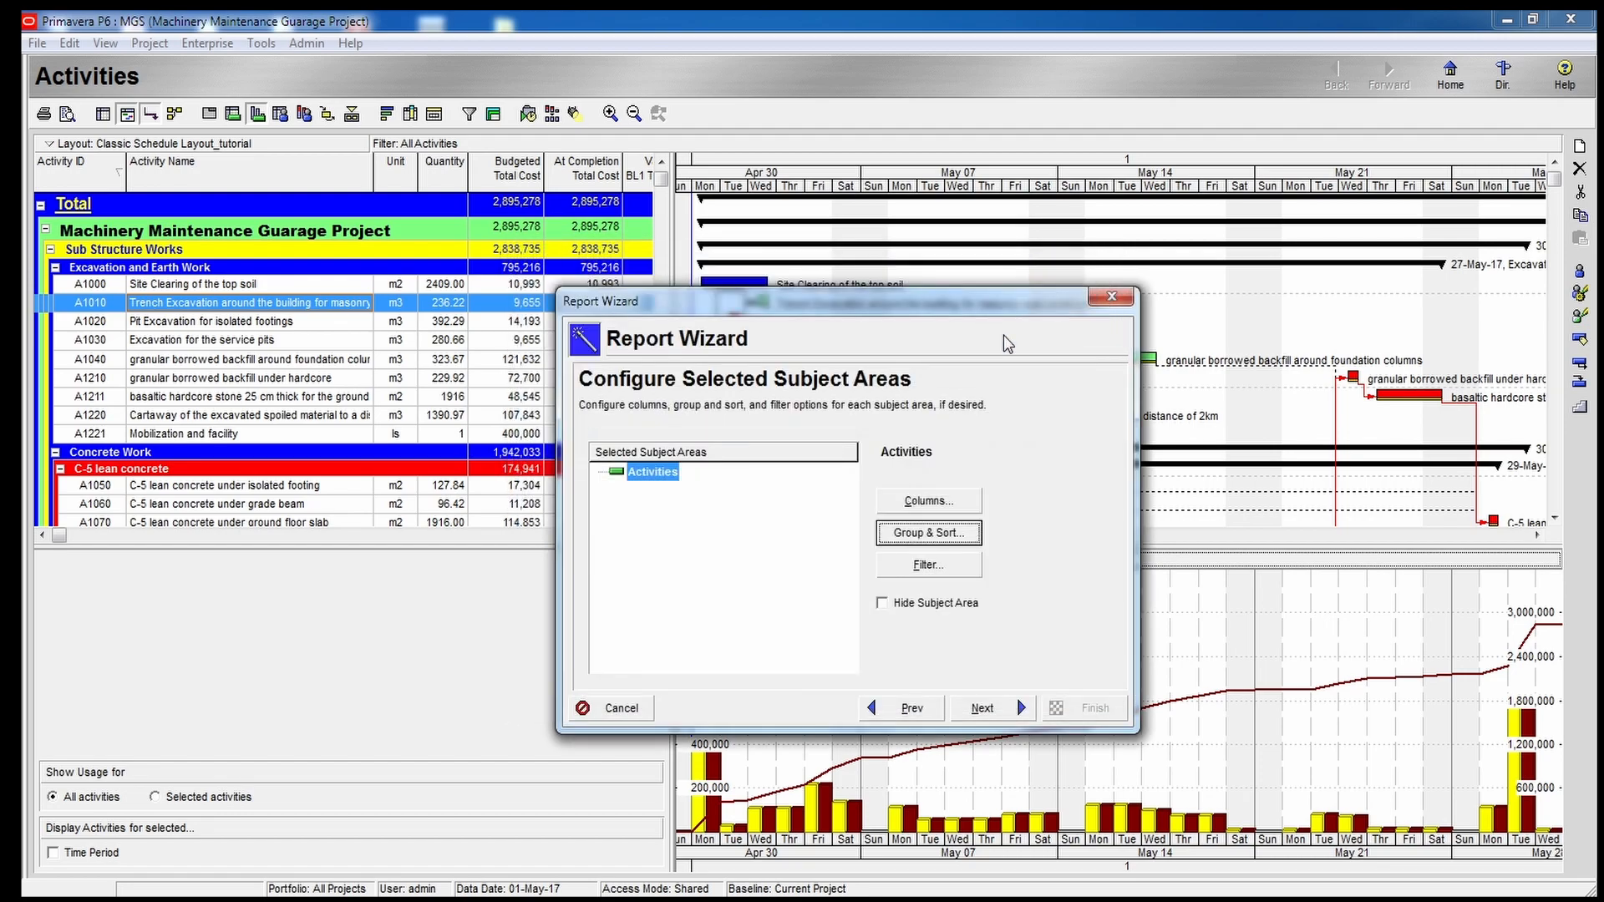
left_click(928, 565)
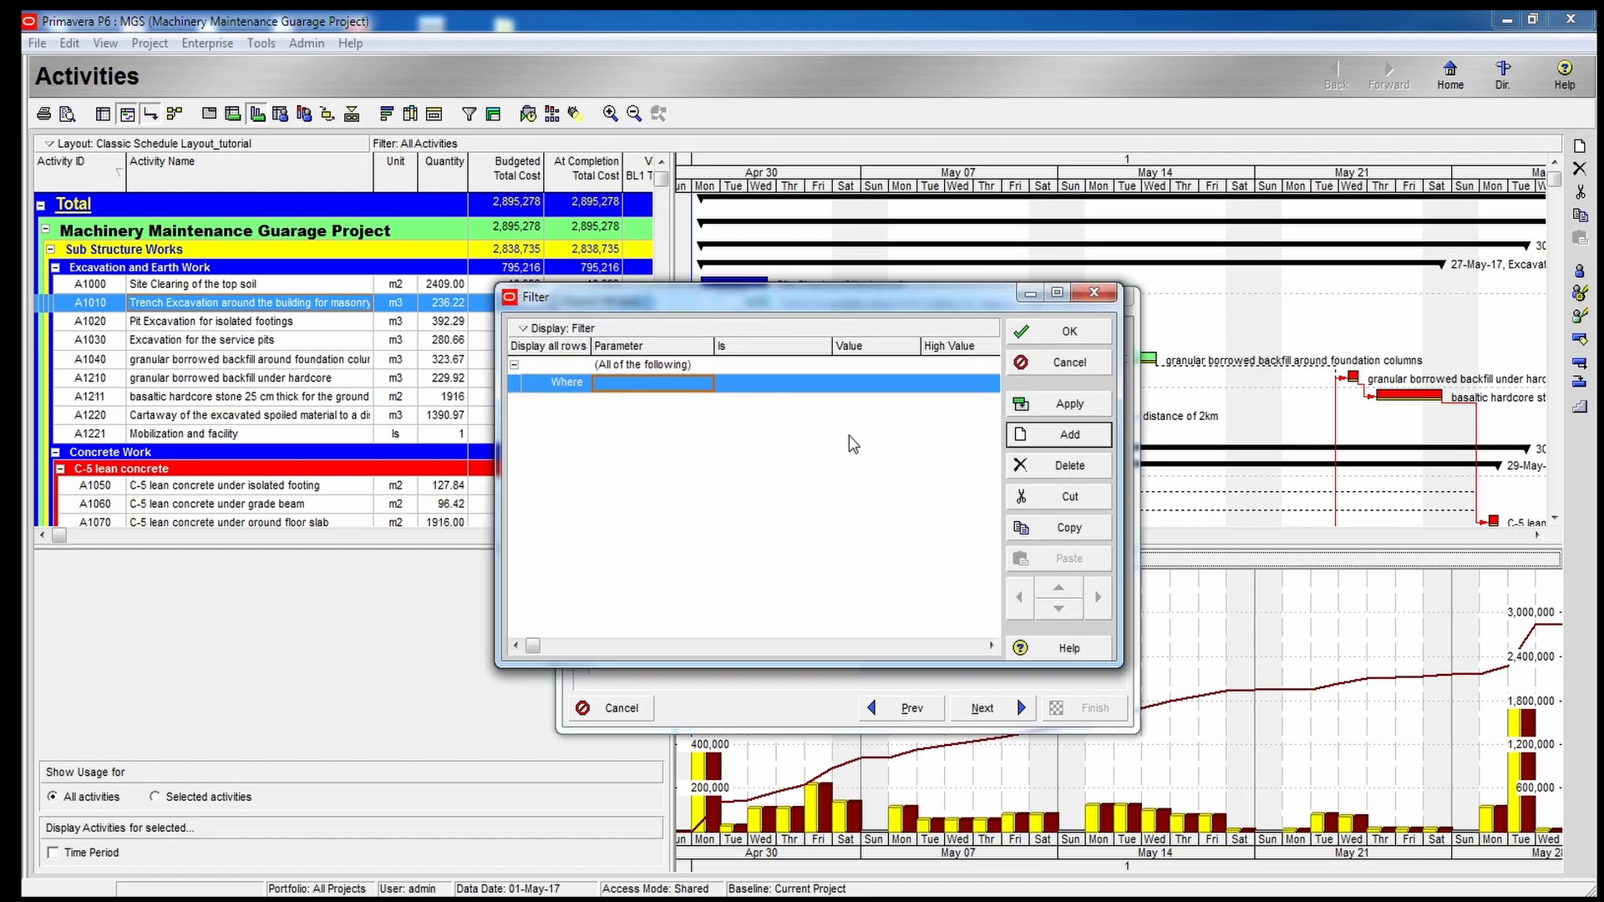
left_click(1078, 331)
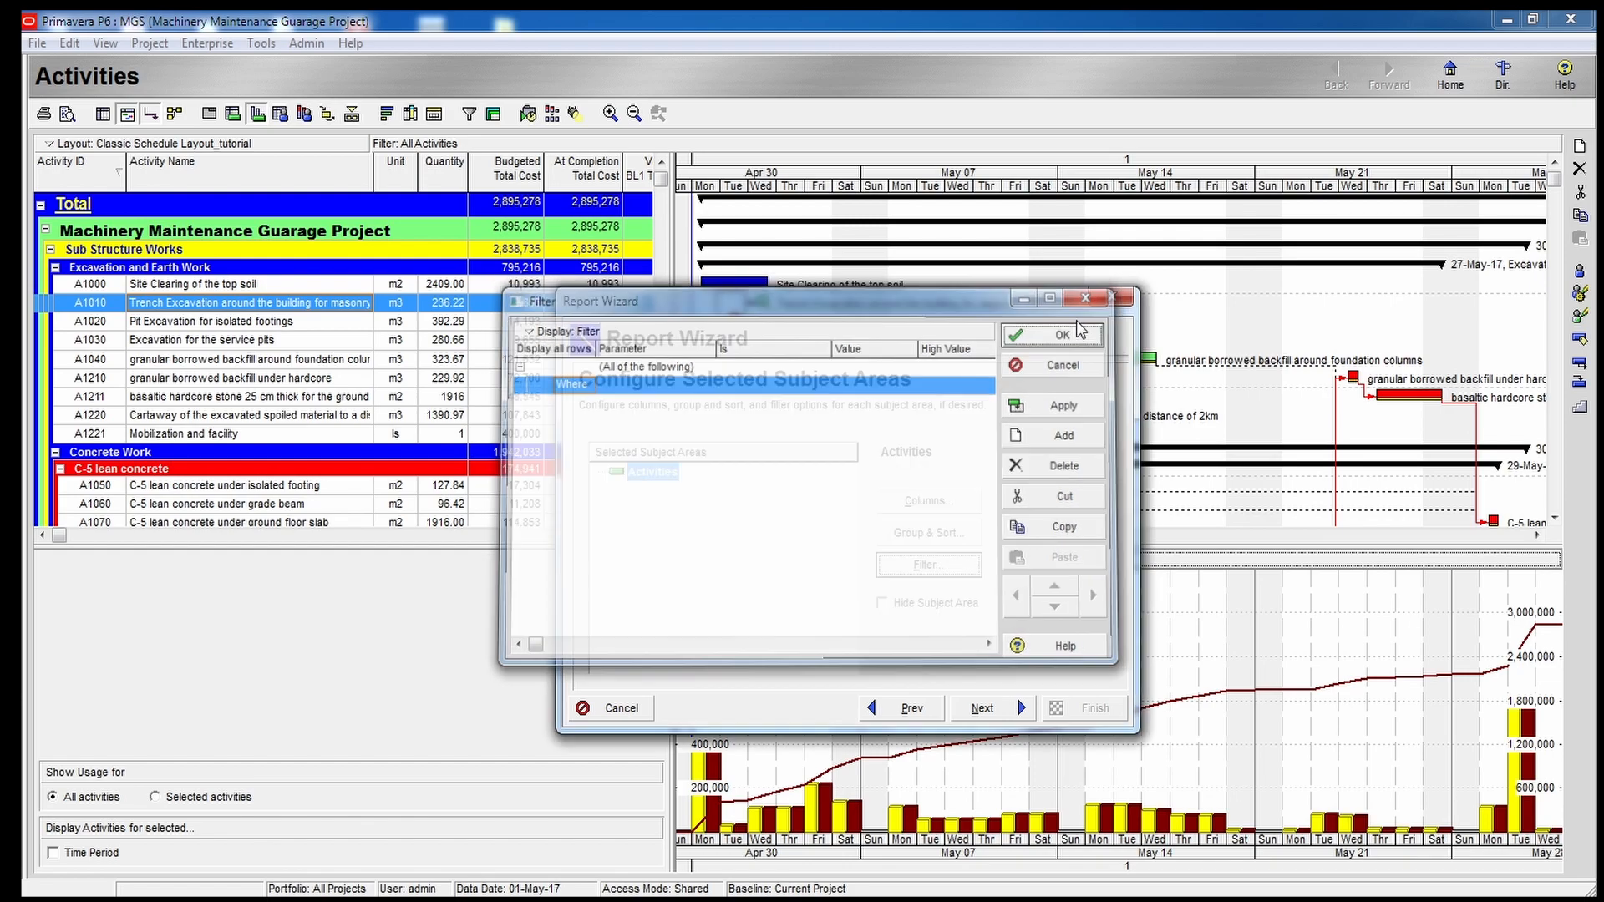
Set the report timescale's date interval to Day, keeping PS as start and PF as finish.
left_click(1005, 710)
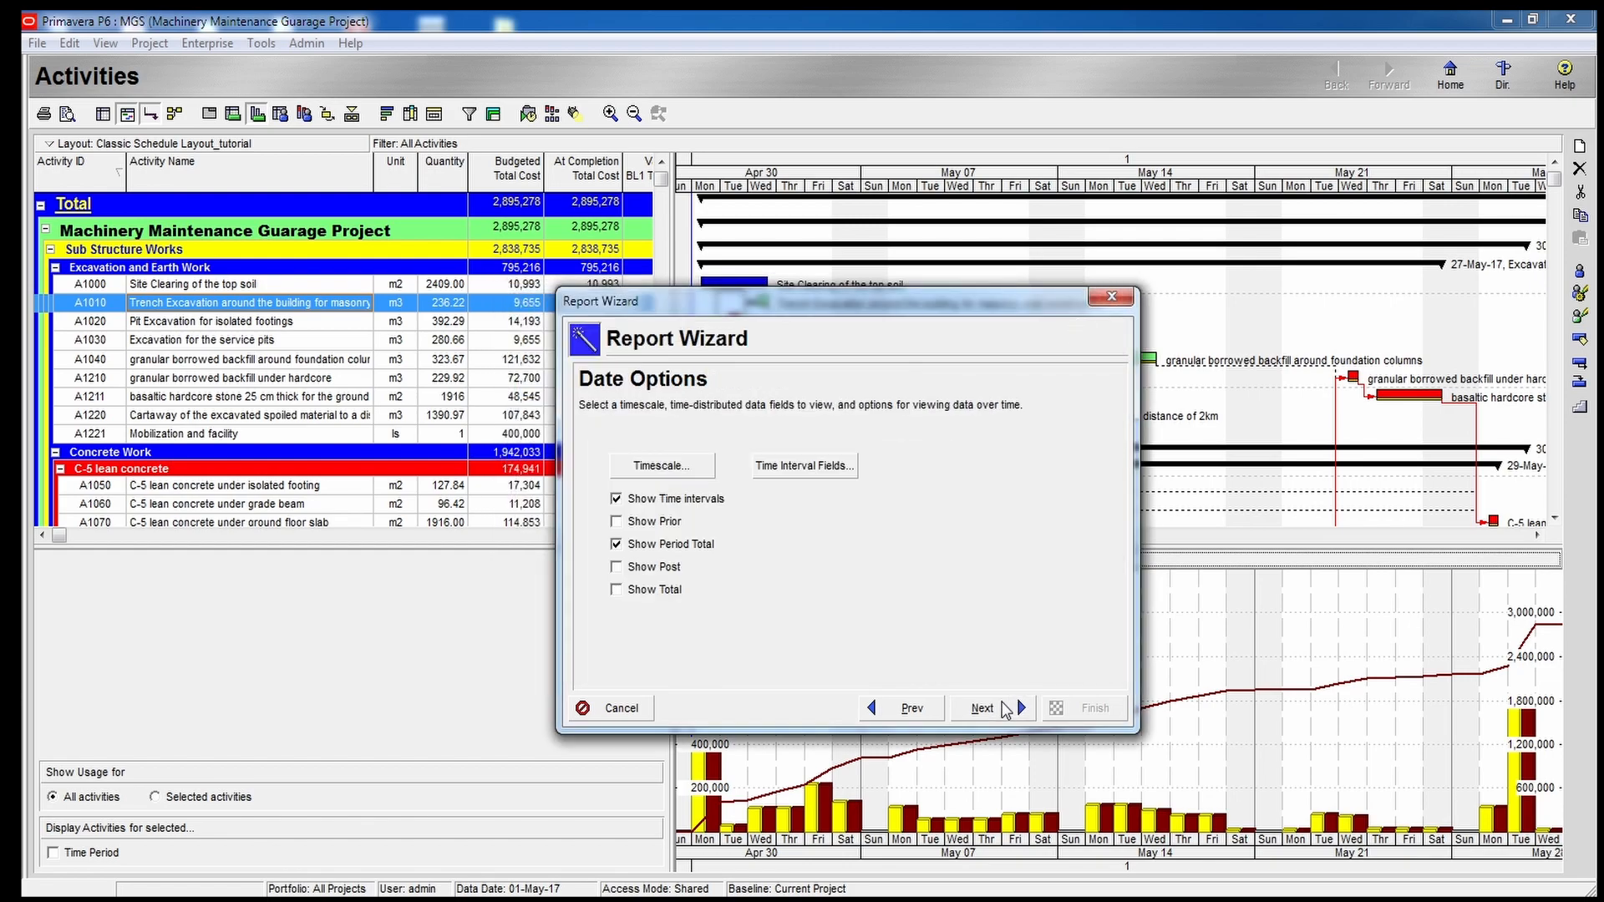
left_click(663, 467)
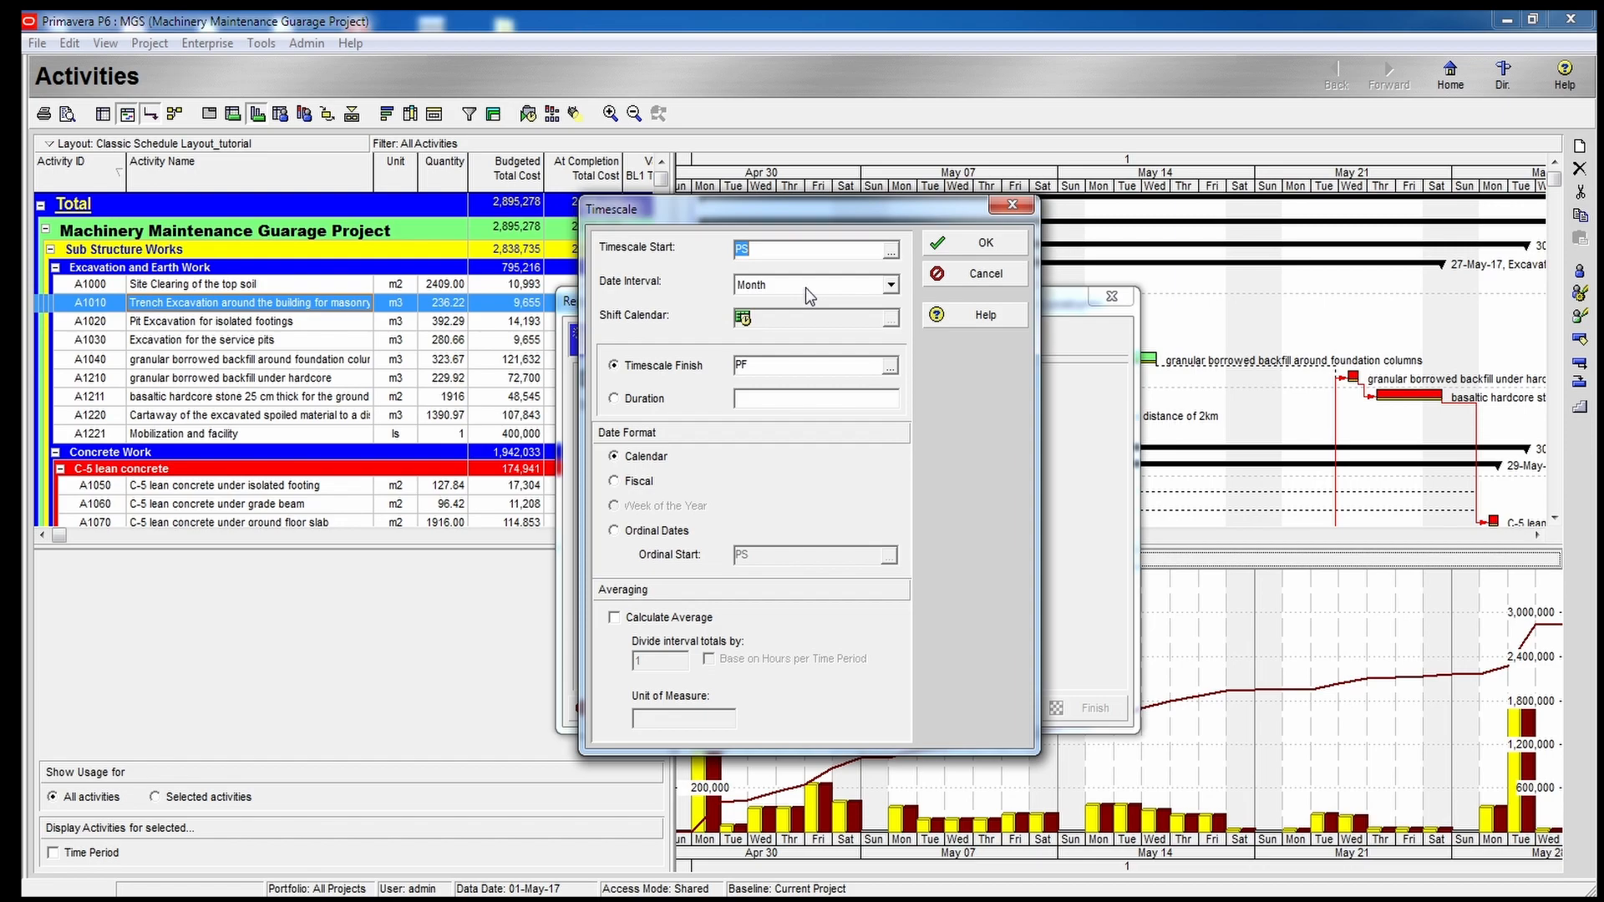
left_click(892, 288)
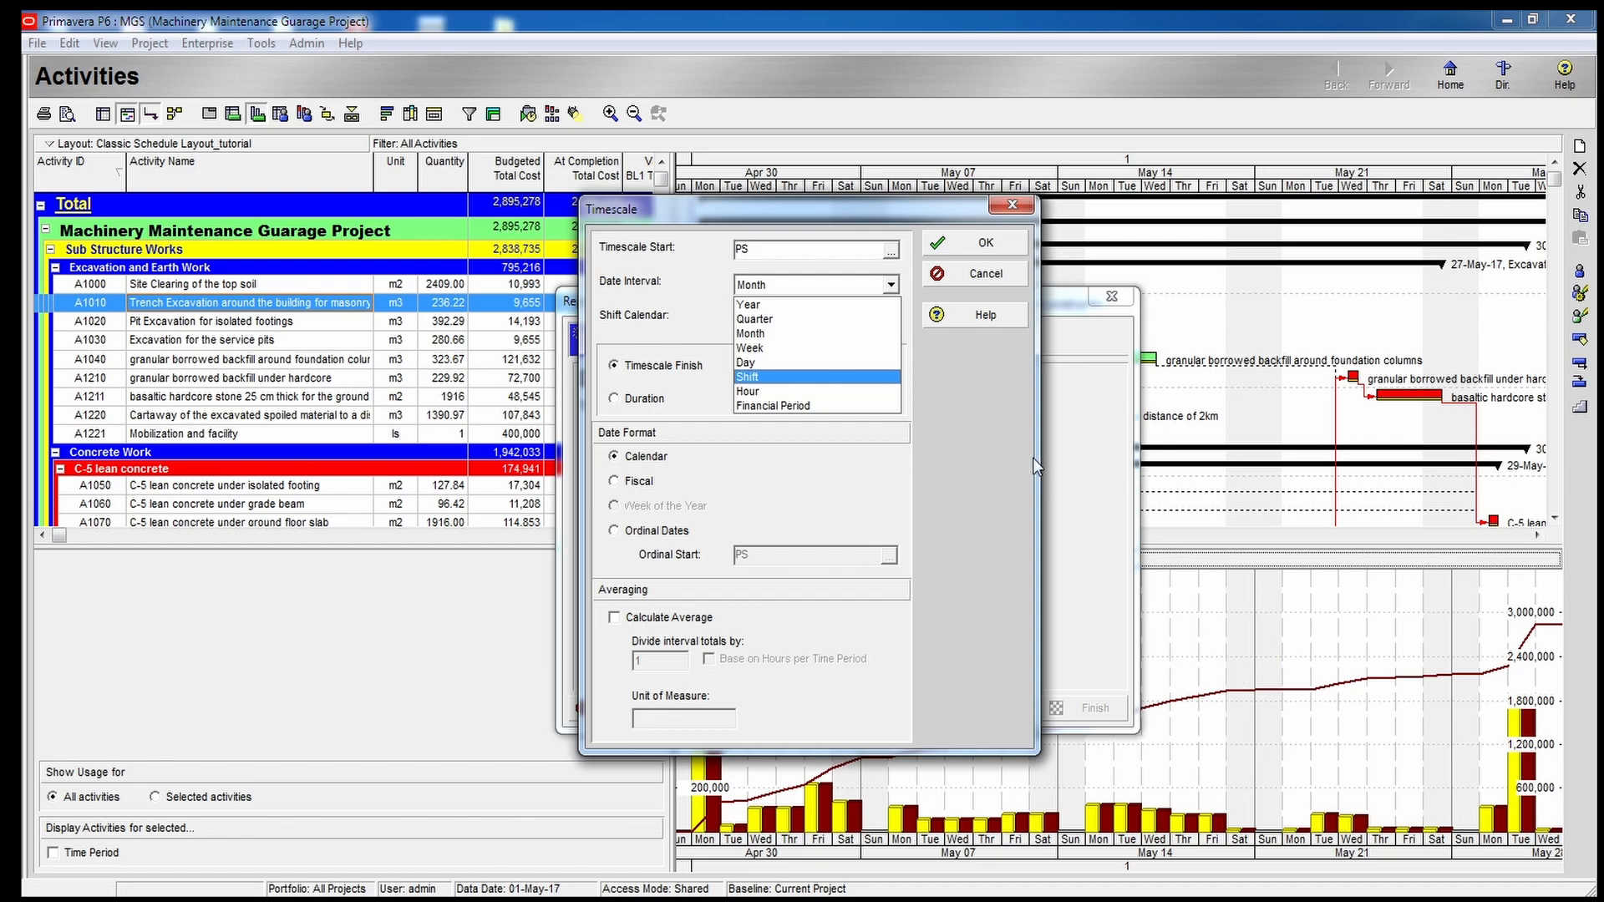
left_click(862, 365)
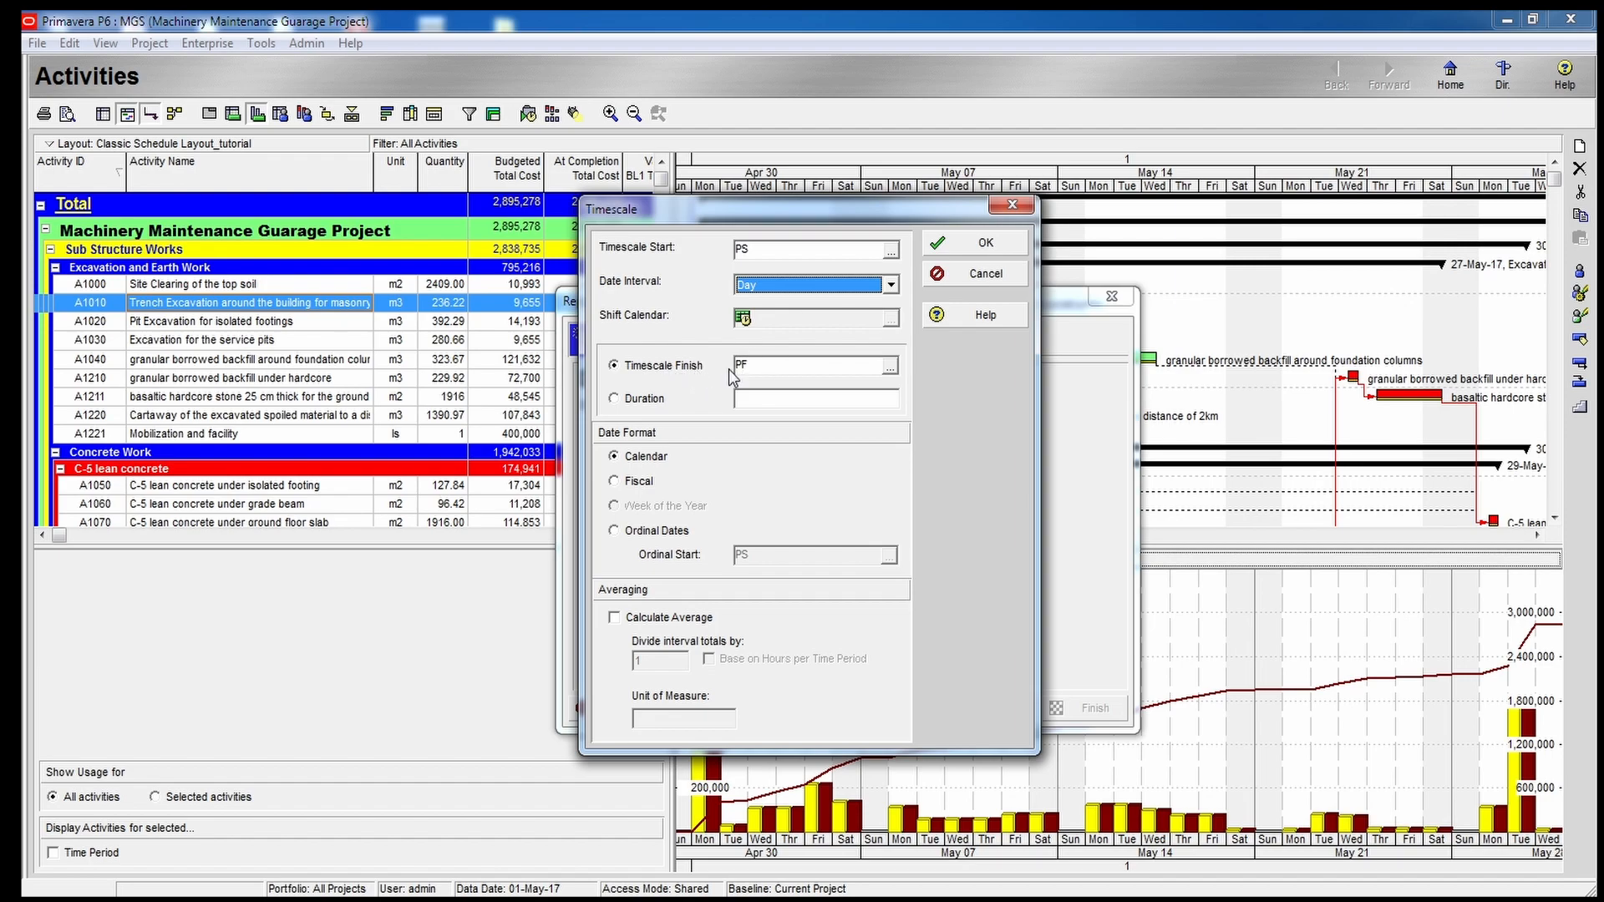
left_click(960, 248)
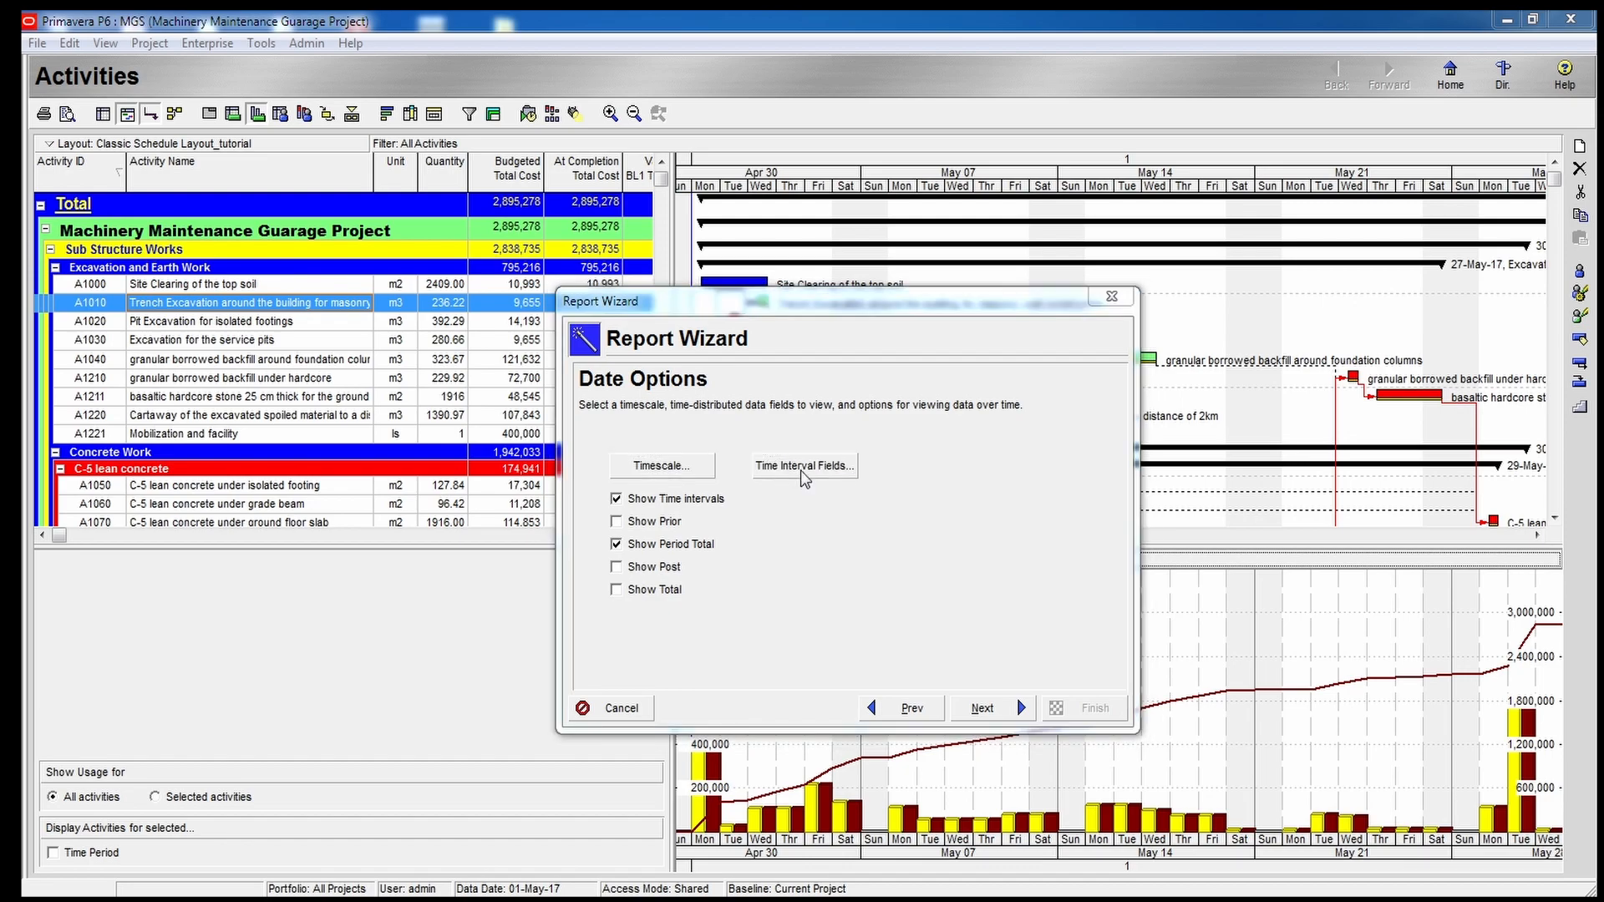
Add Cum Budgeted Total Cost from the cumulative costs as the report's only time interval field and apply the selection.
left_click(804, 469)
left_click_drag(1049, 398, 1045, 297)
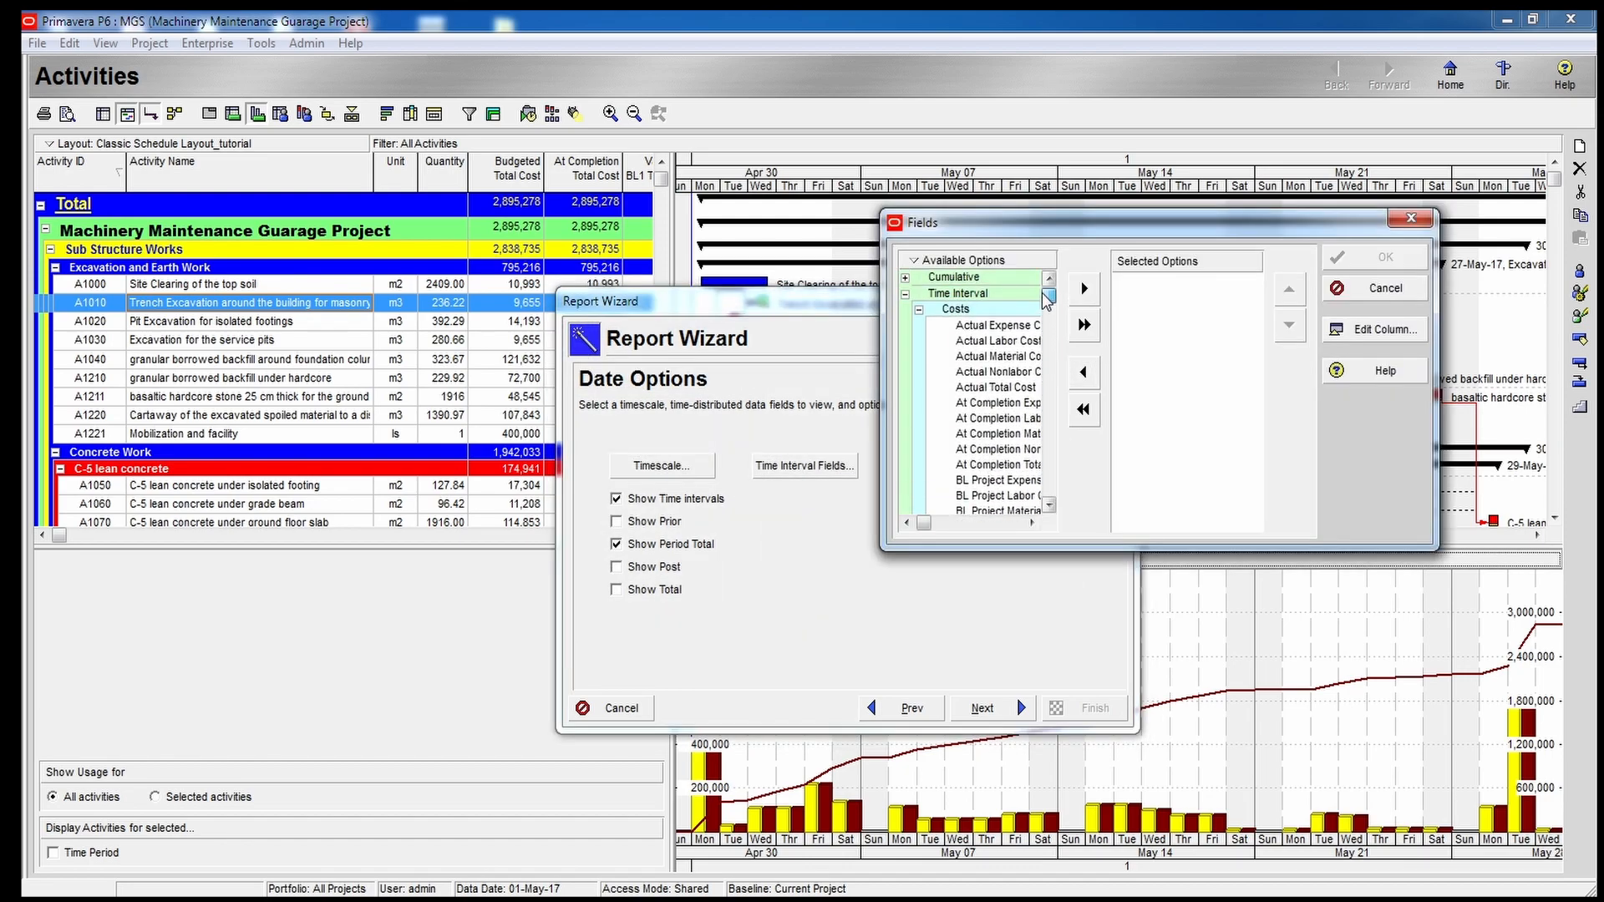
left_click(904, 279)
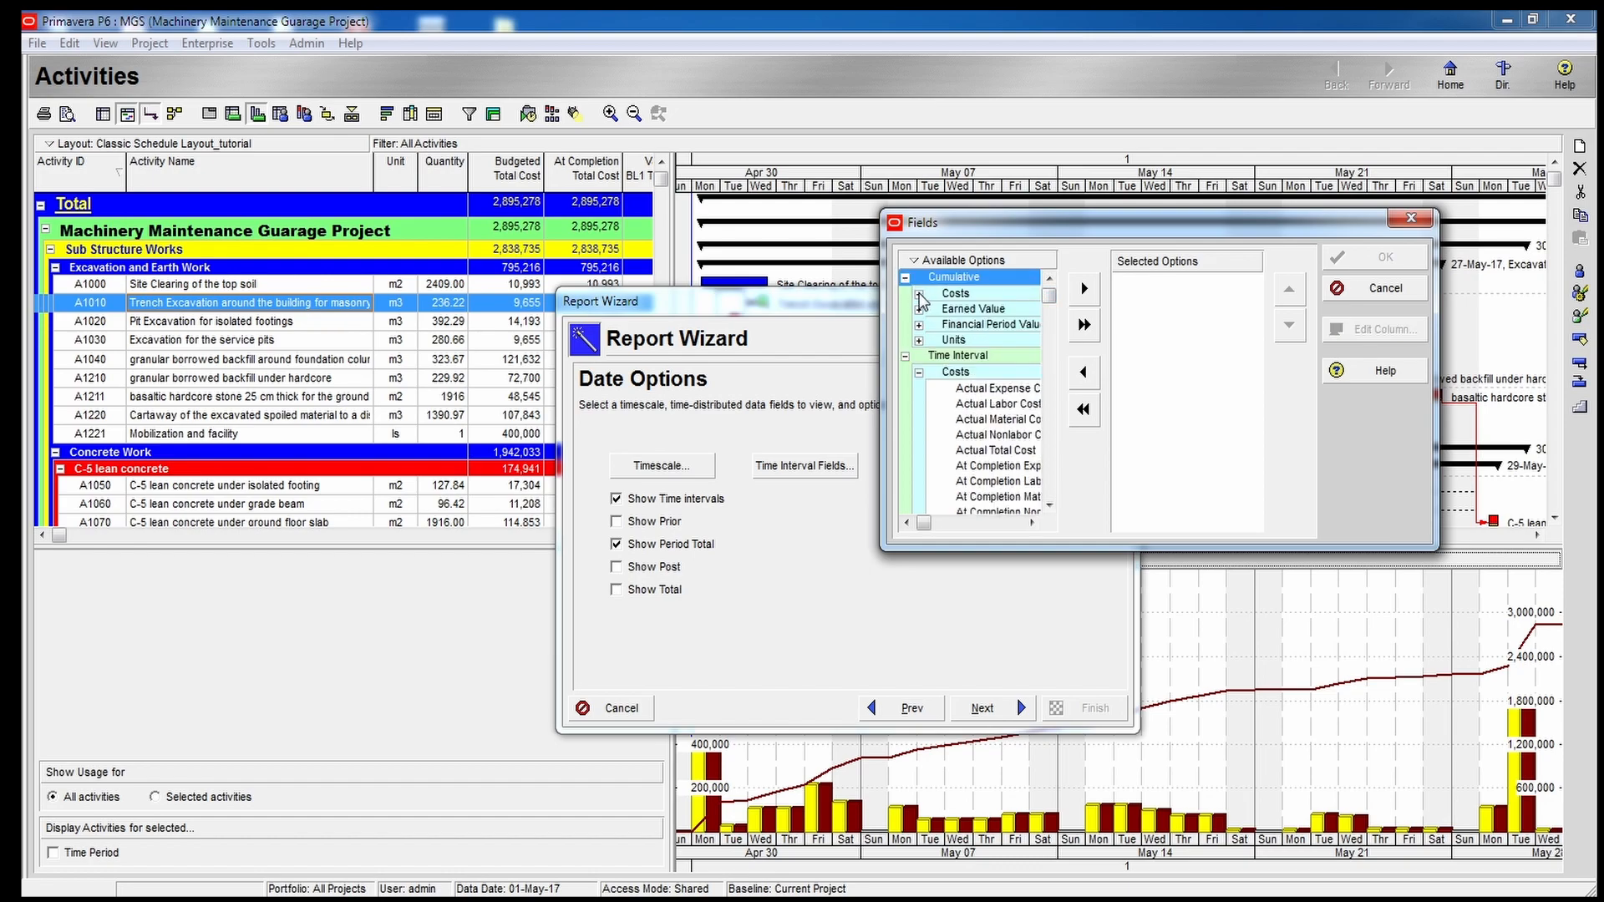
left_click(919, 295)
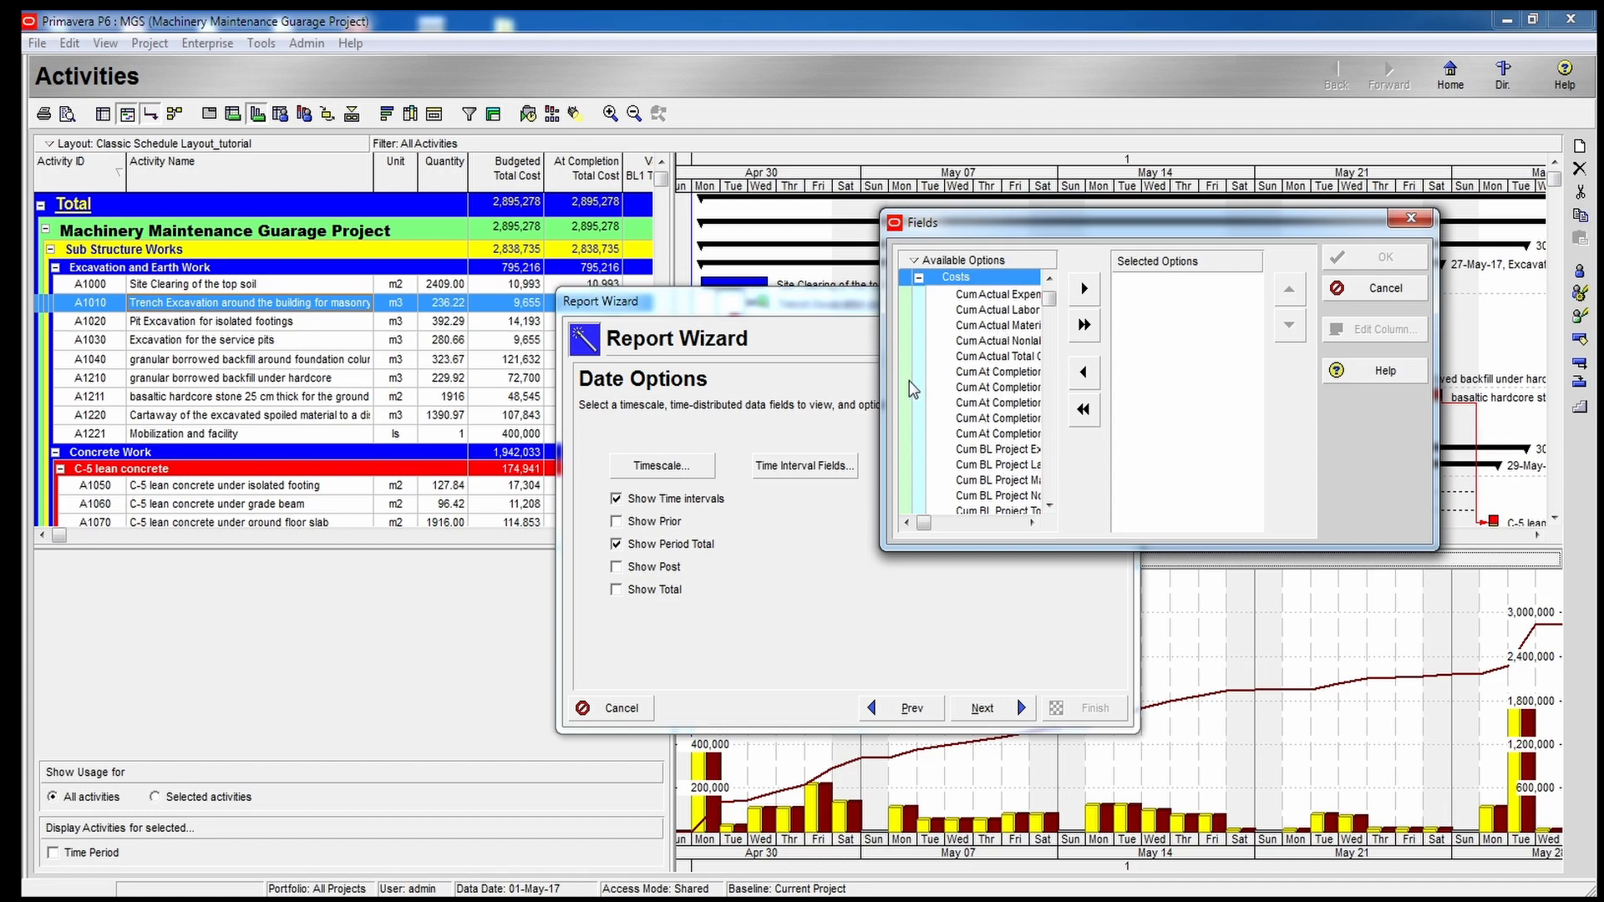
left_click_drag(879, 351, 694, 335)
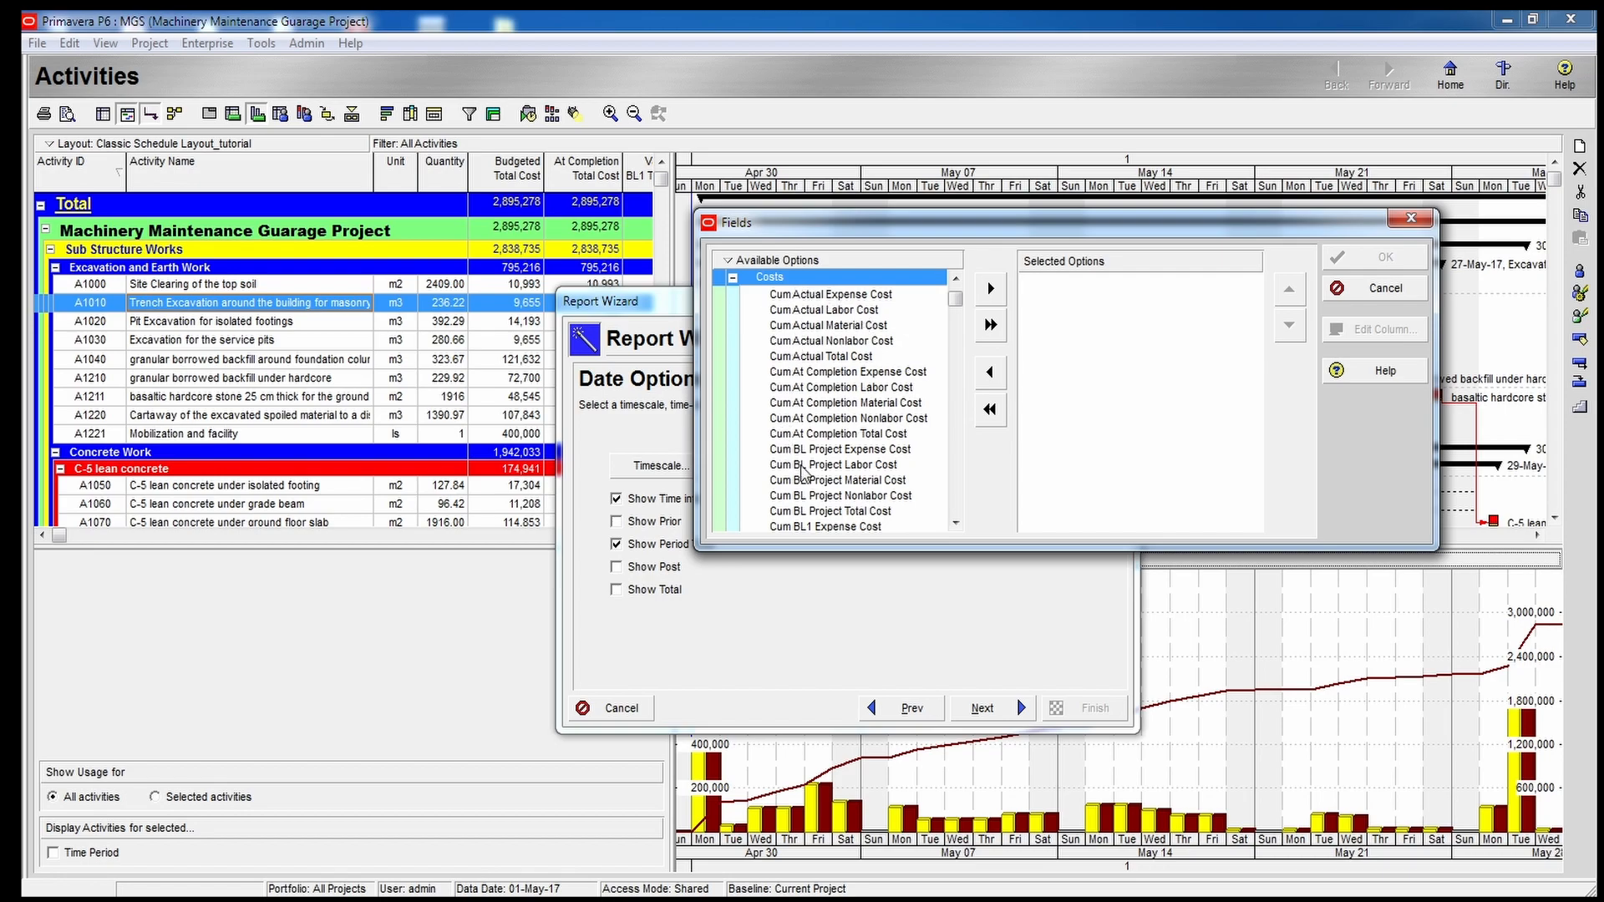
left_click(956, 525)
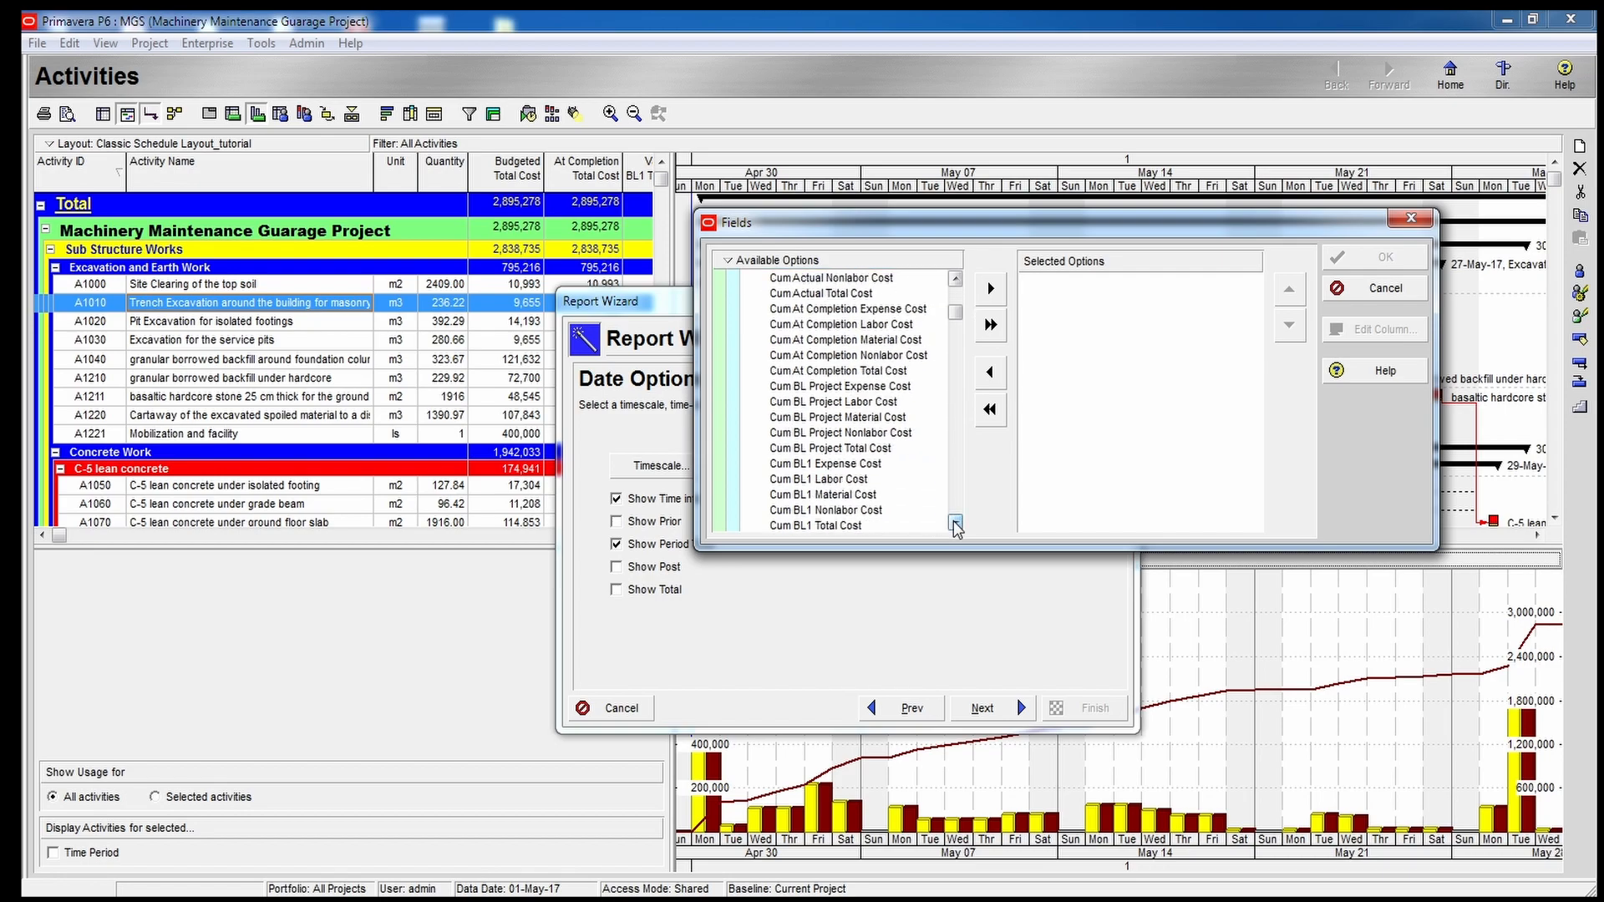
left_click(956, 524)
left_click(956, 524)
left_click(956, 524)
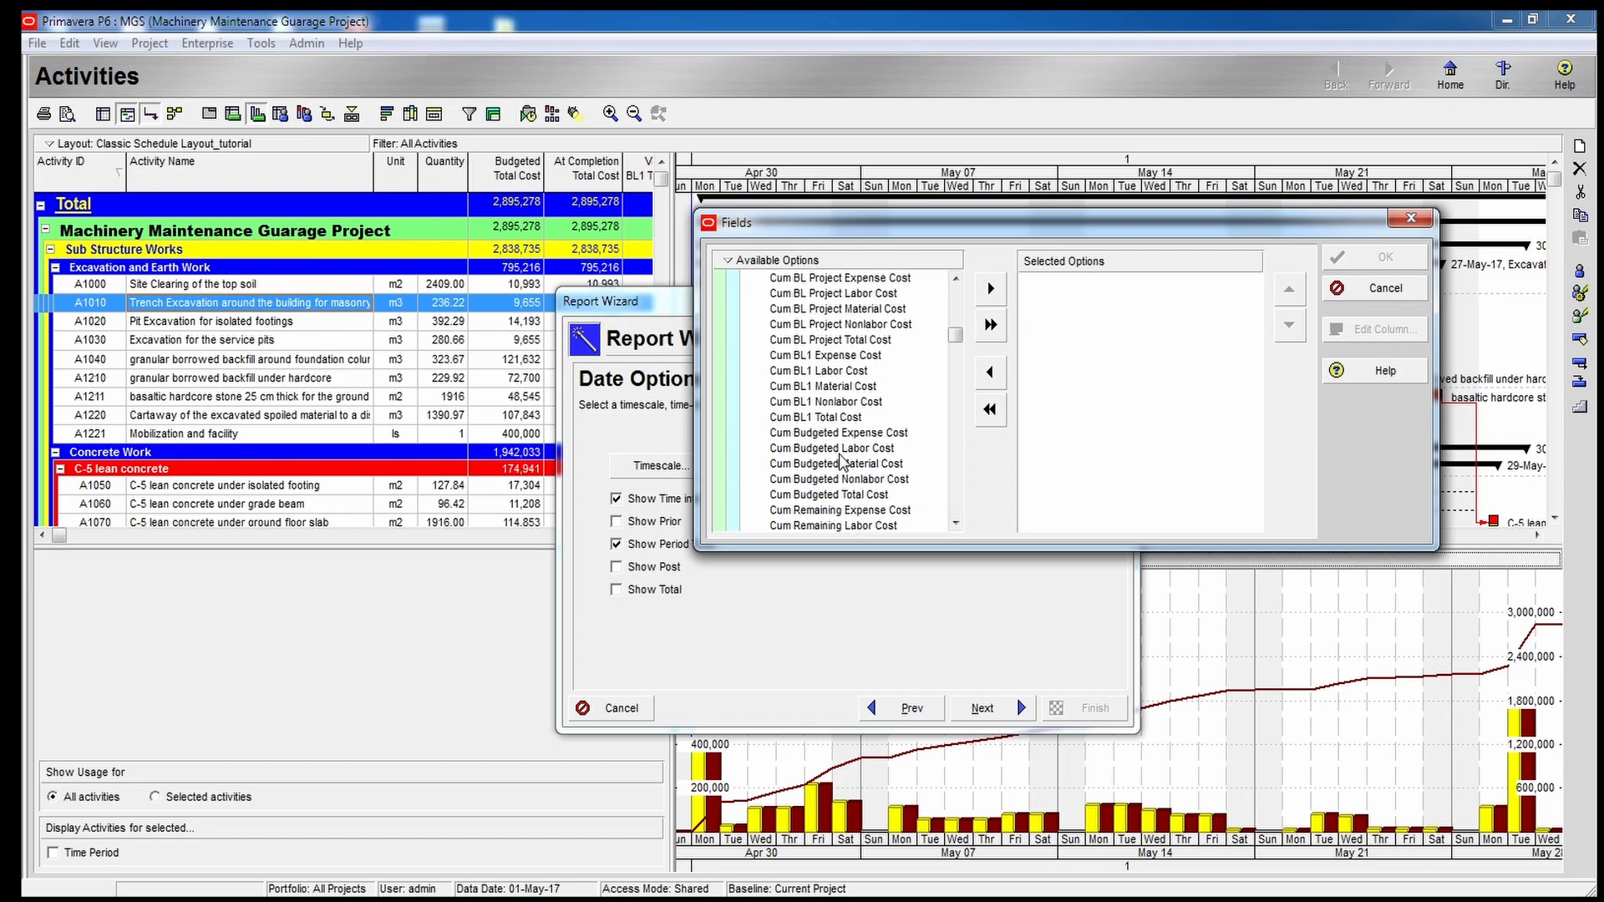
left_click(829, 496)
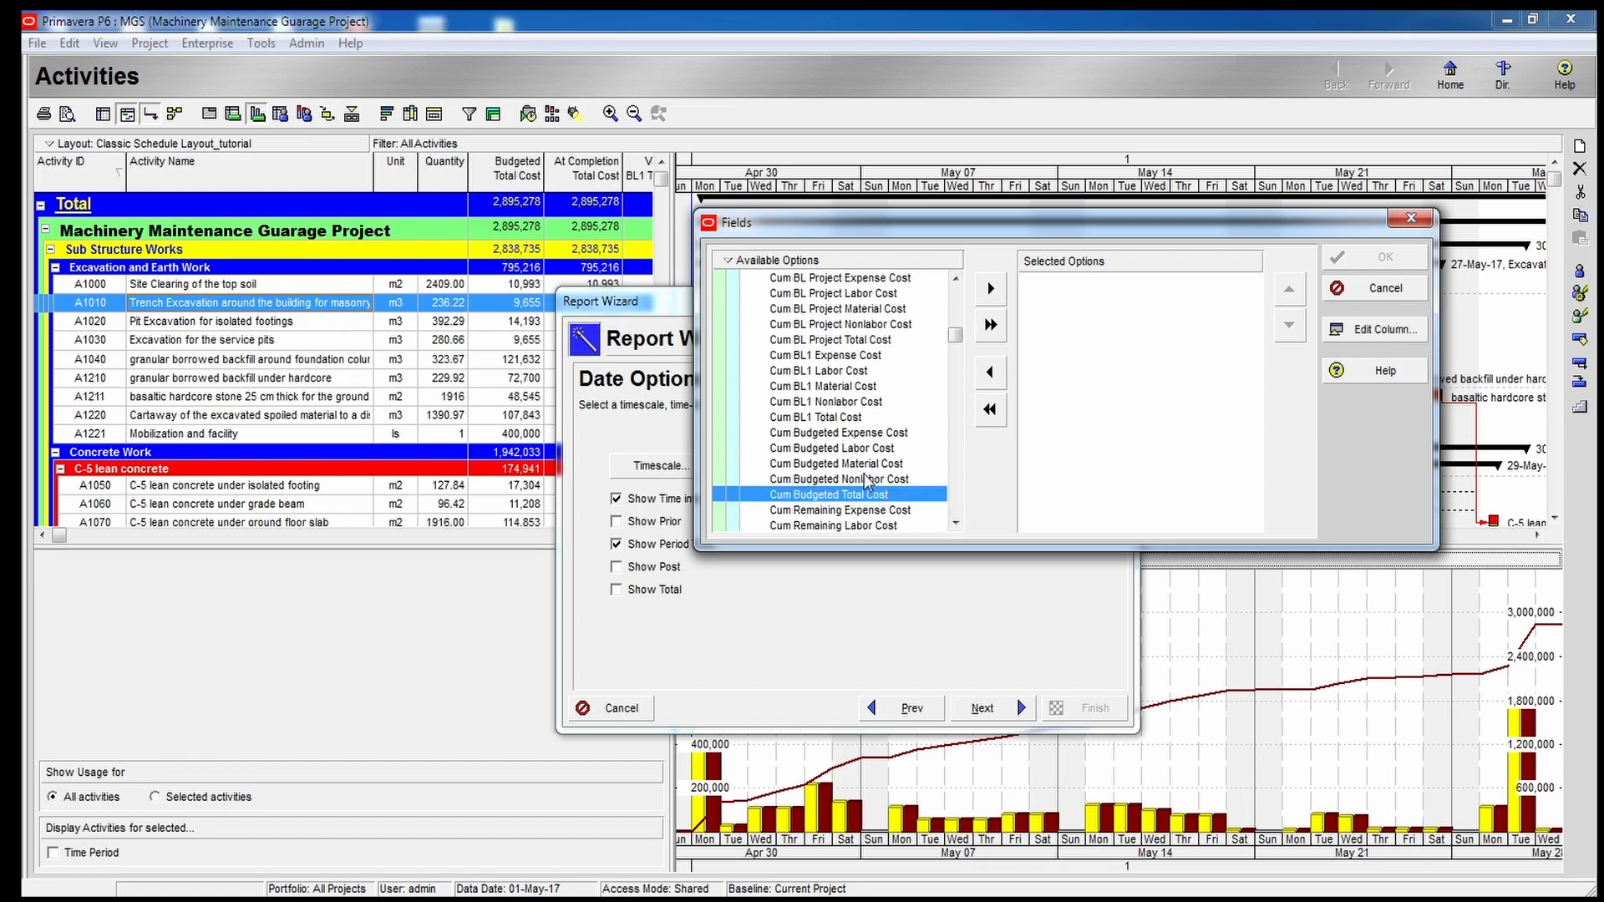
left_click(991, 288)
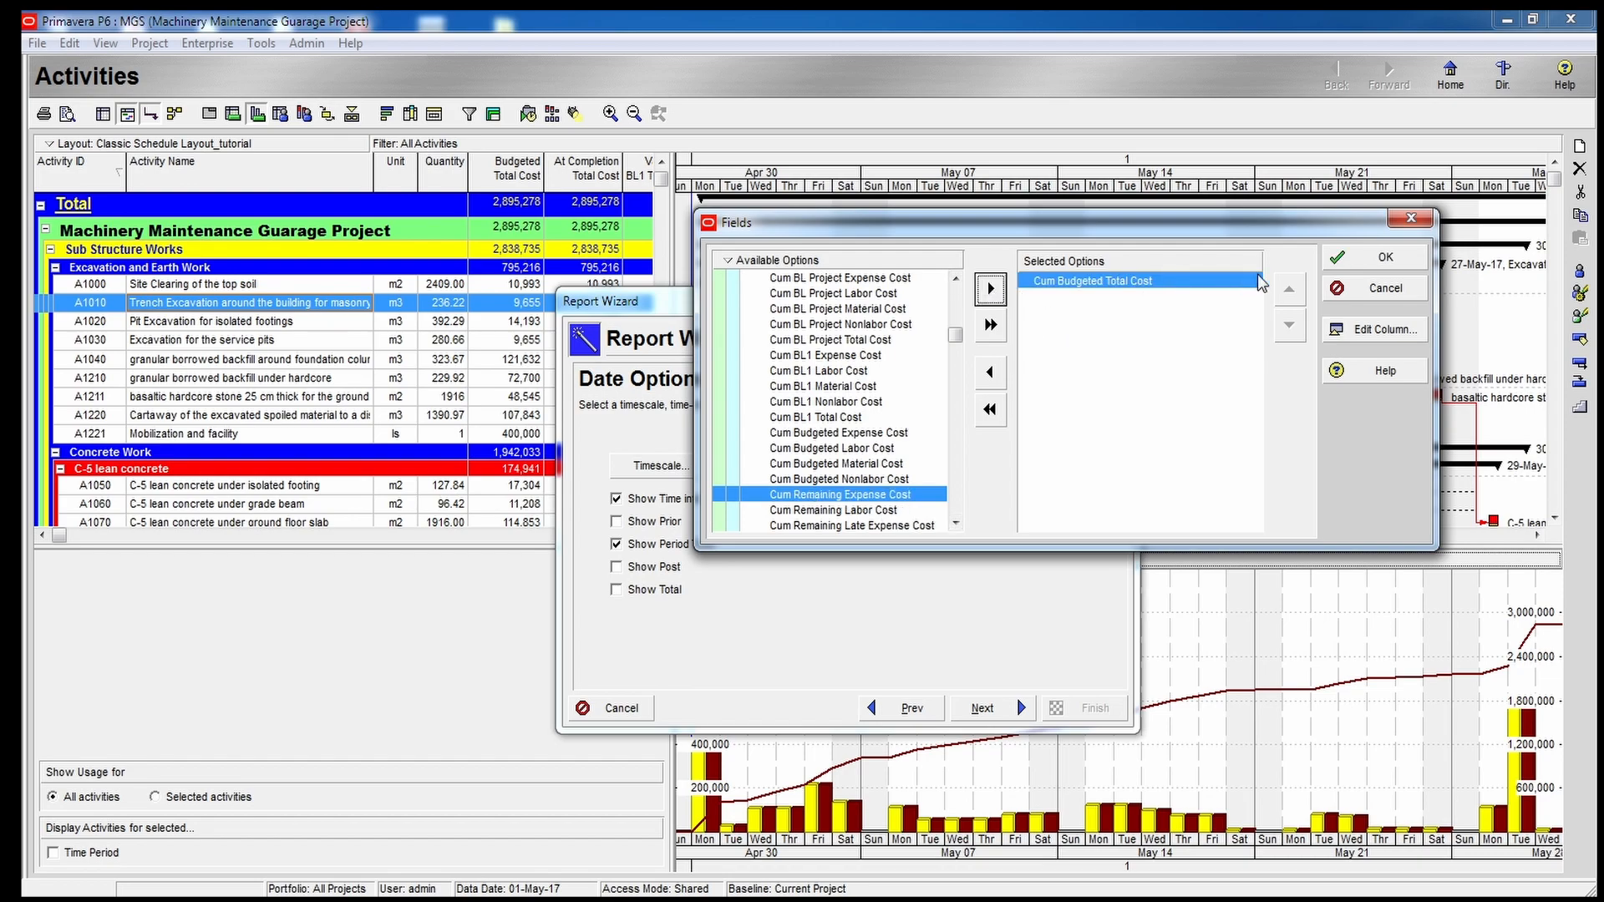
left_click(1358, 260)
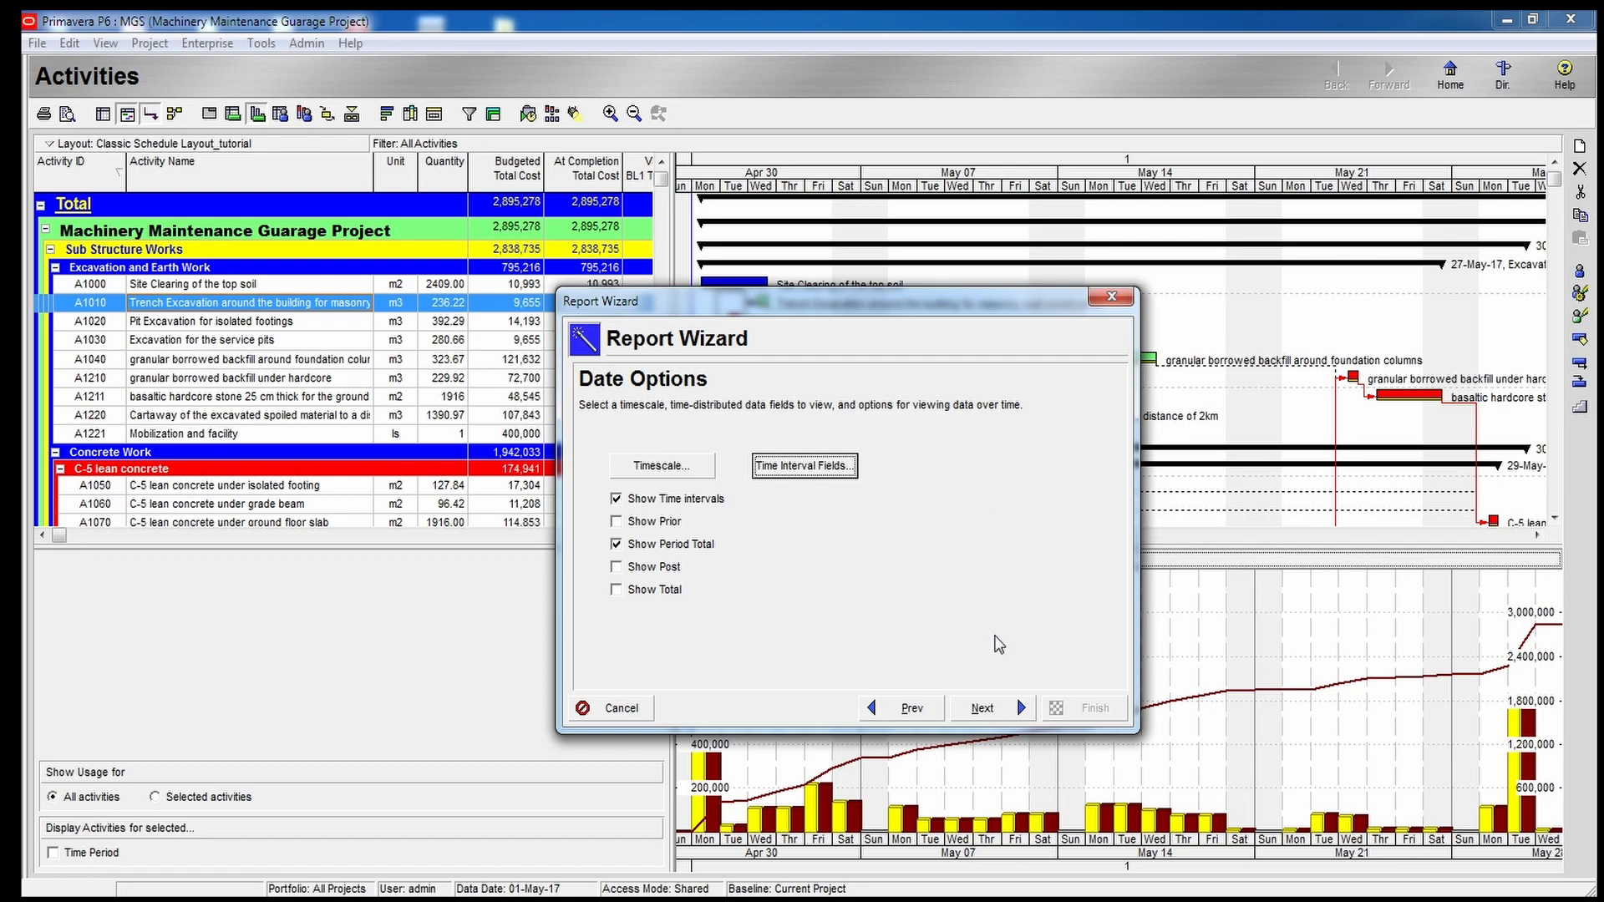
Title the report MMGP_Expense Budget Cost_Commulative and run it to print preview.
left_click(990, 710)
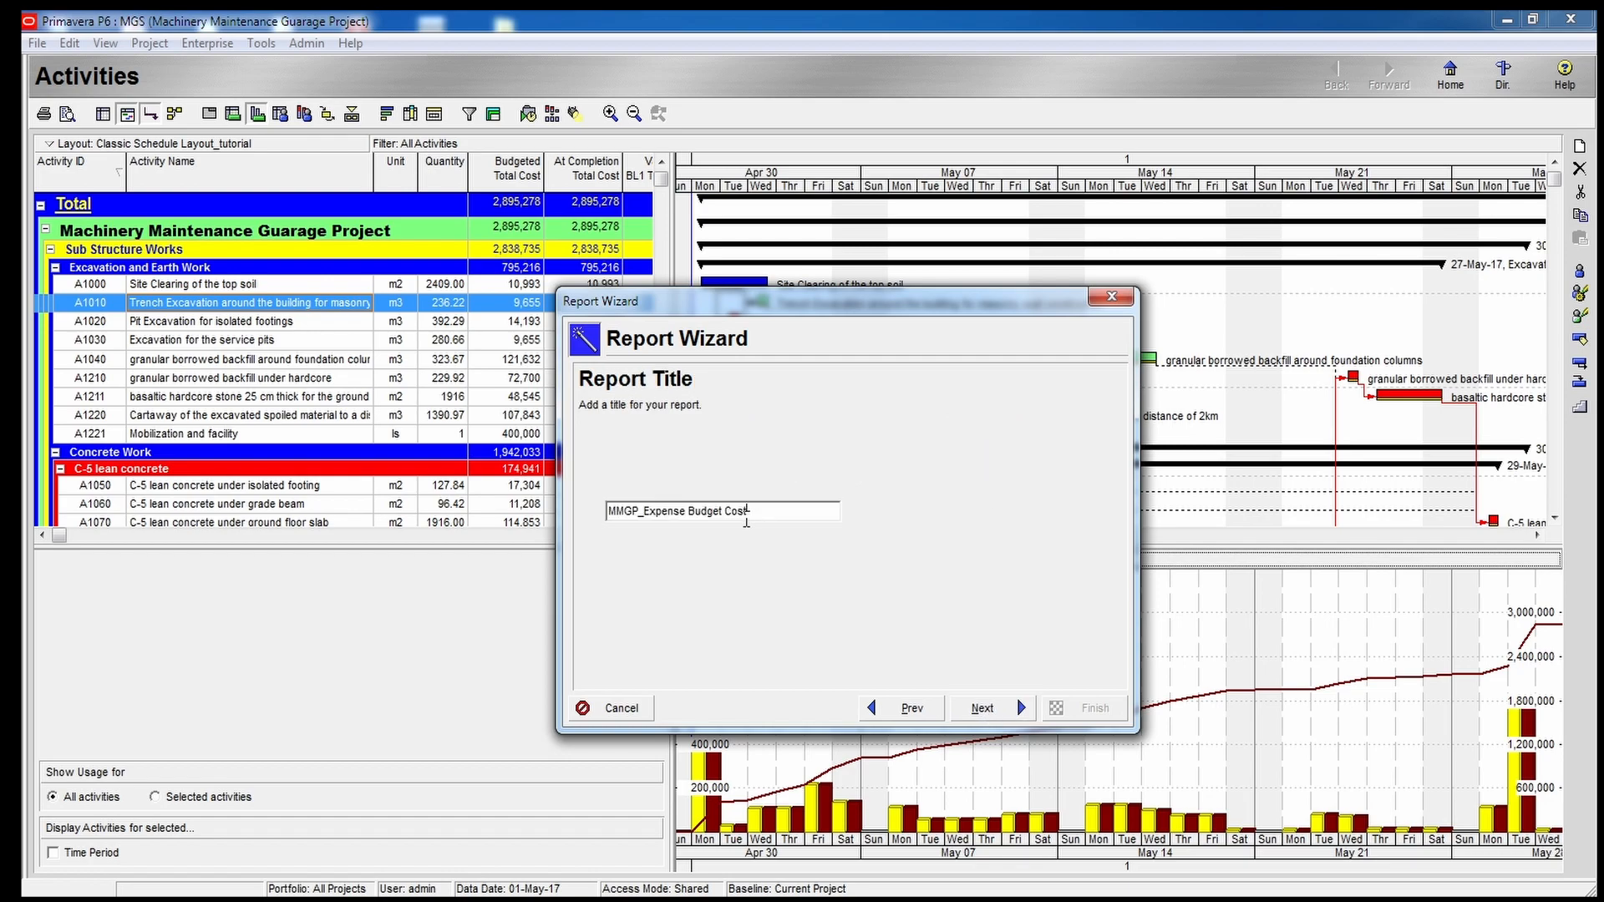
type("_Commulative")
left_click(1006, 712)
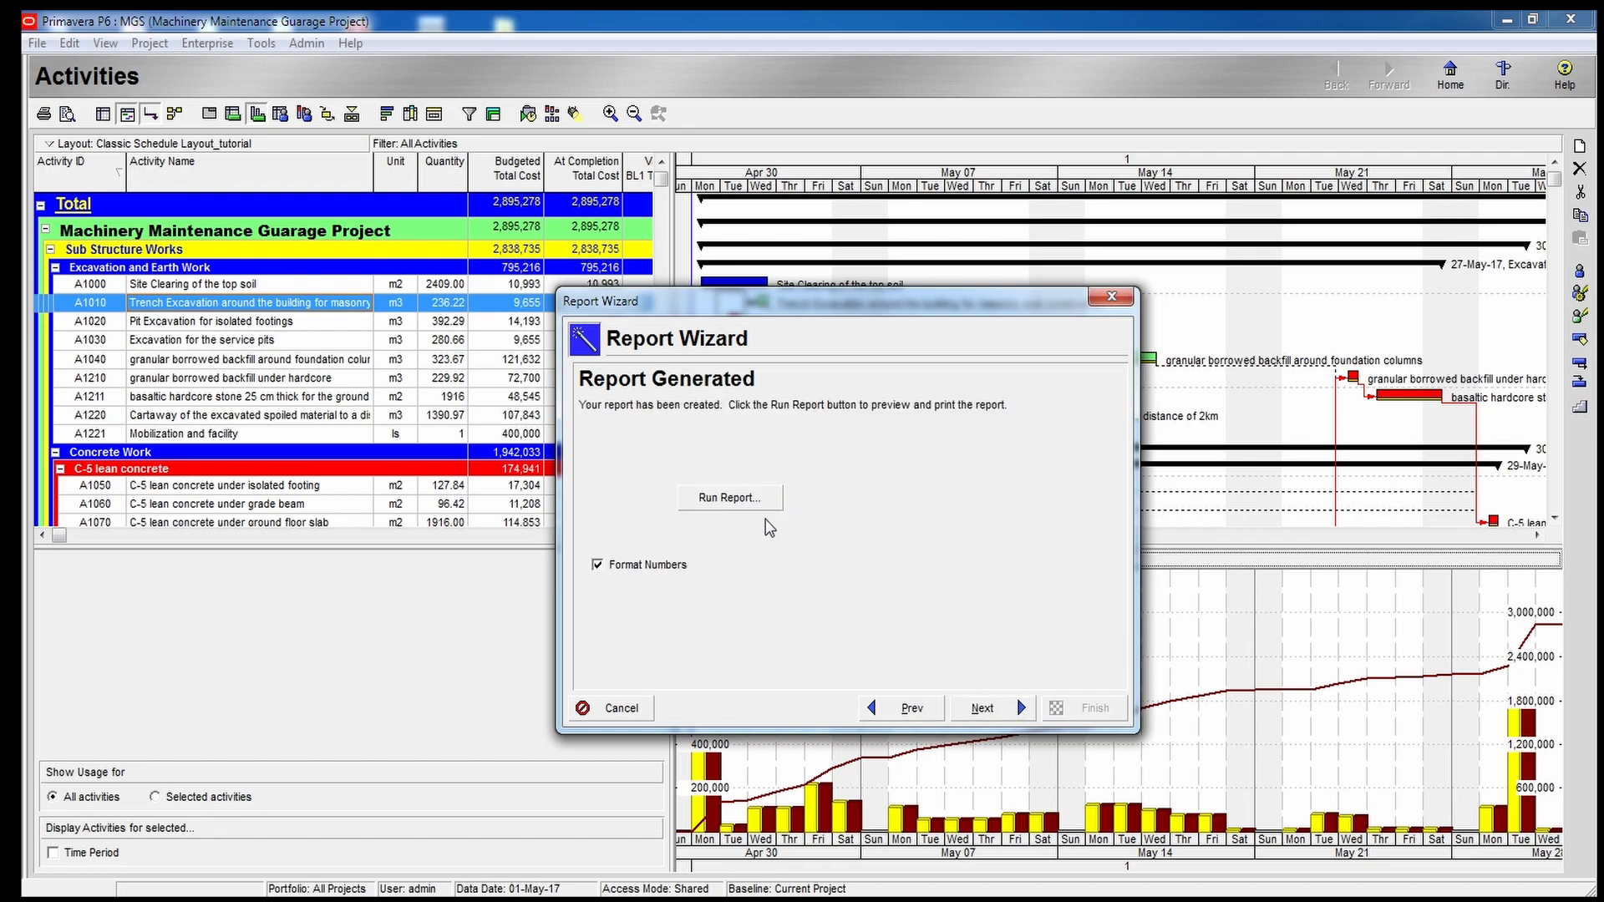
left_click(732, 499)
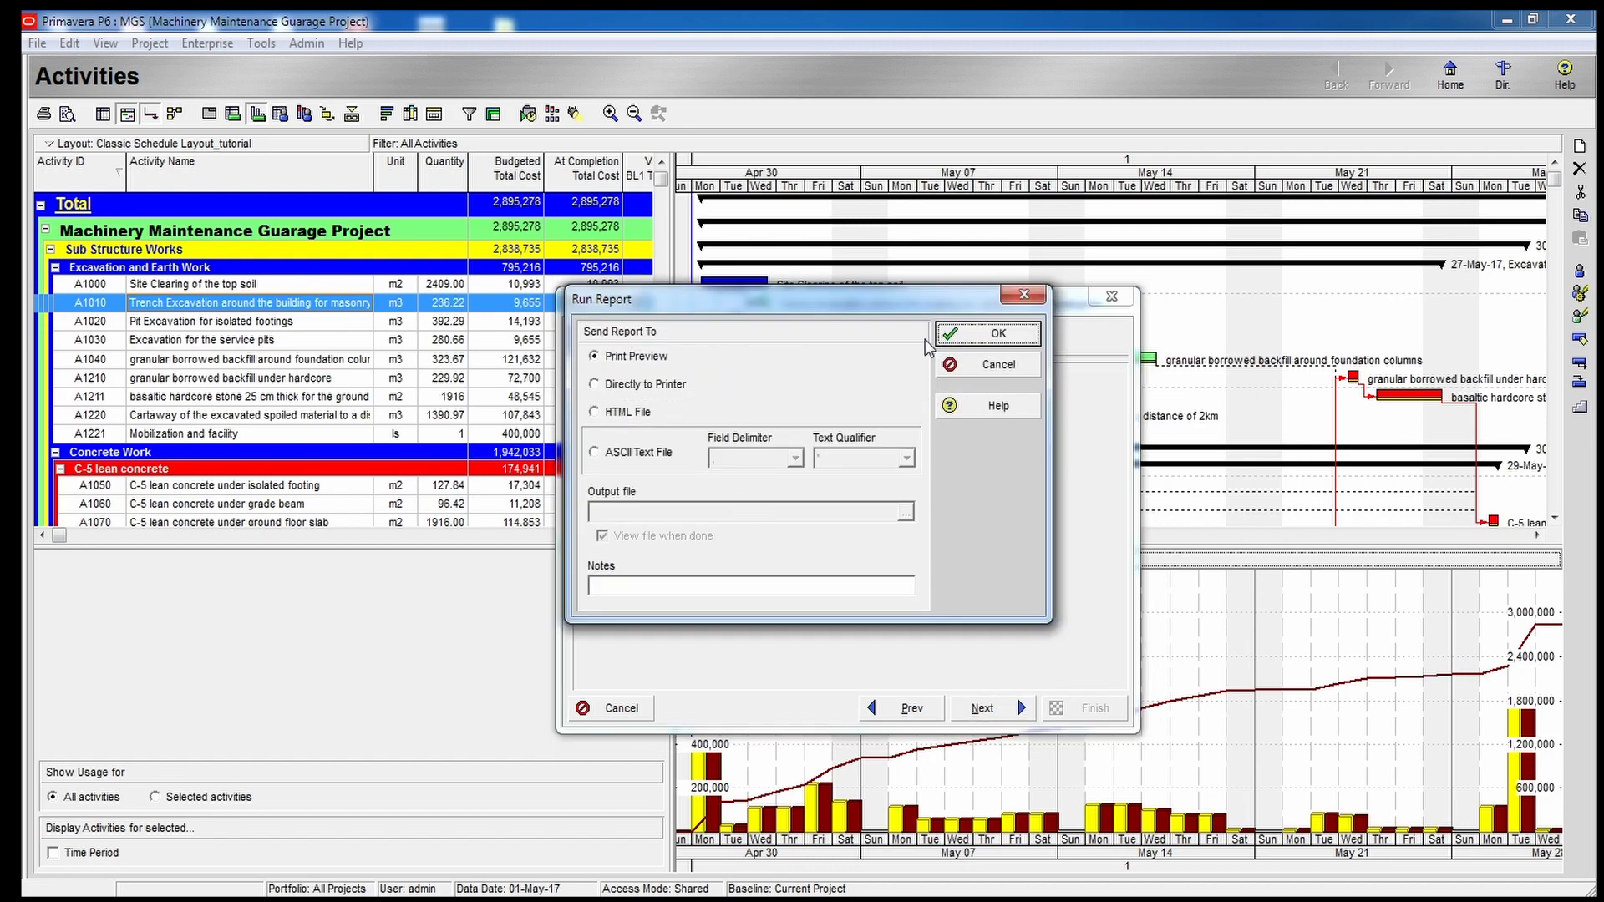
left_click(986, 335)
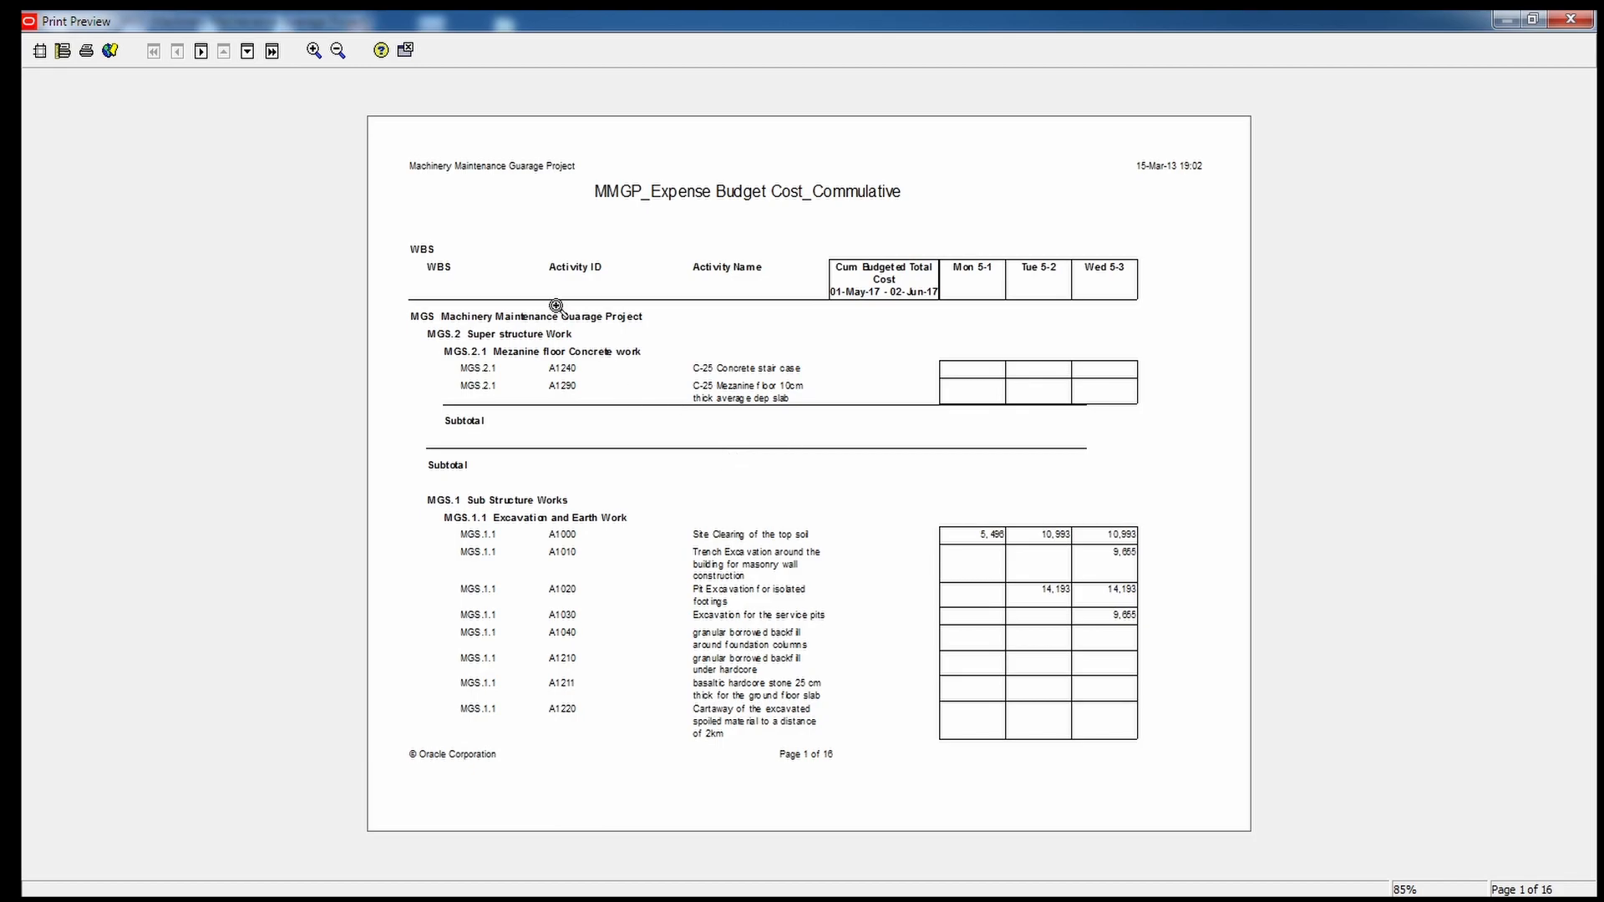
Scale the report page to 70% of normal size in the page setup and apply it.
left_click(37, 53)
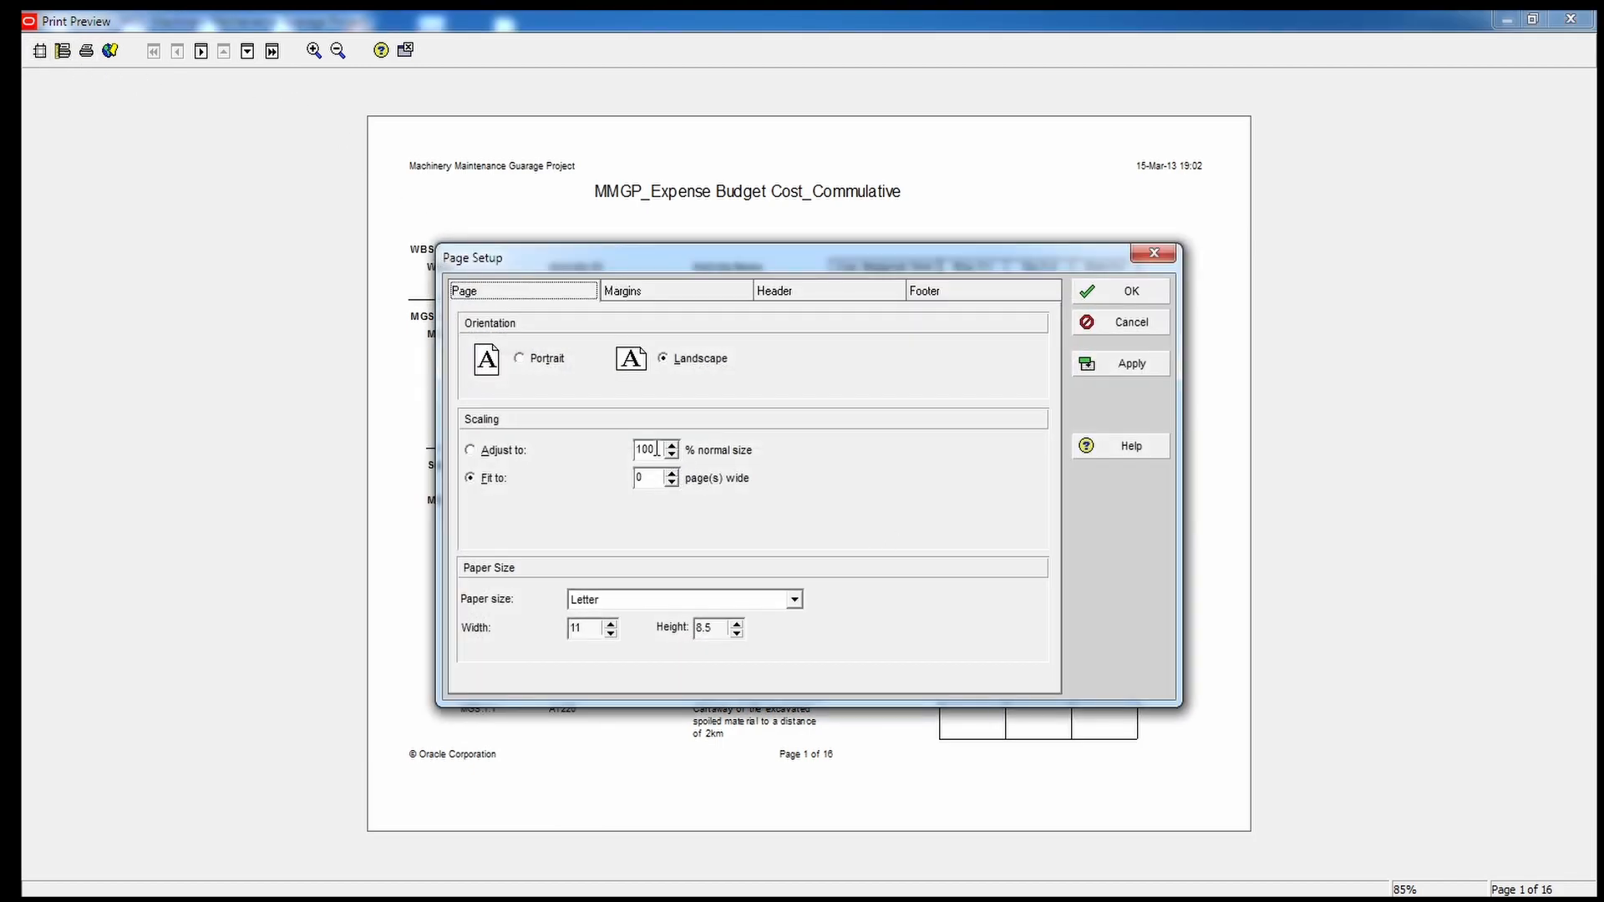
left_click(655, 449)
left_click_drag(656, 449, 614, 451)
type("7")
left_click(1129, 362)
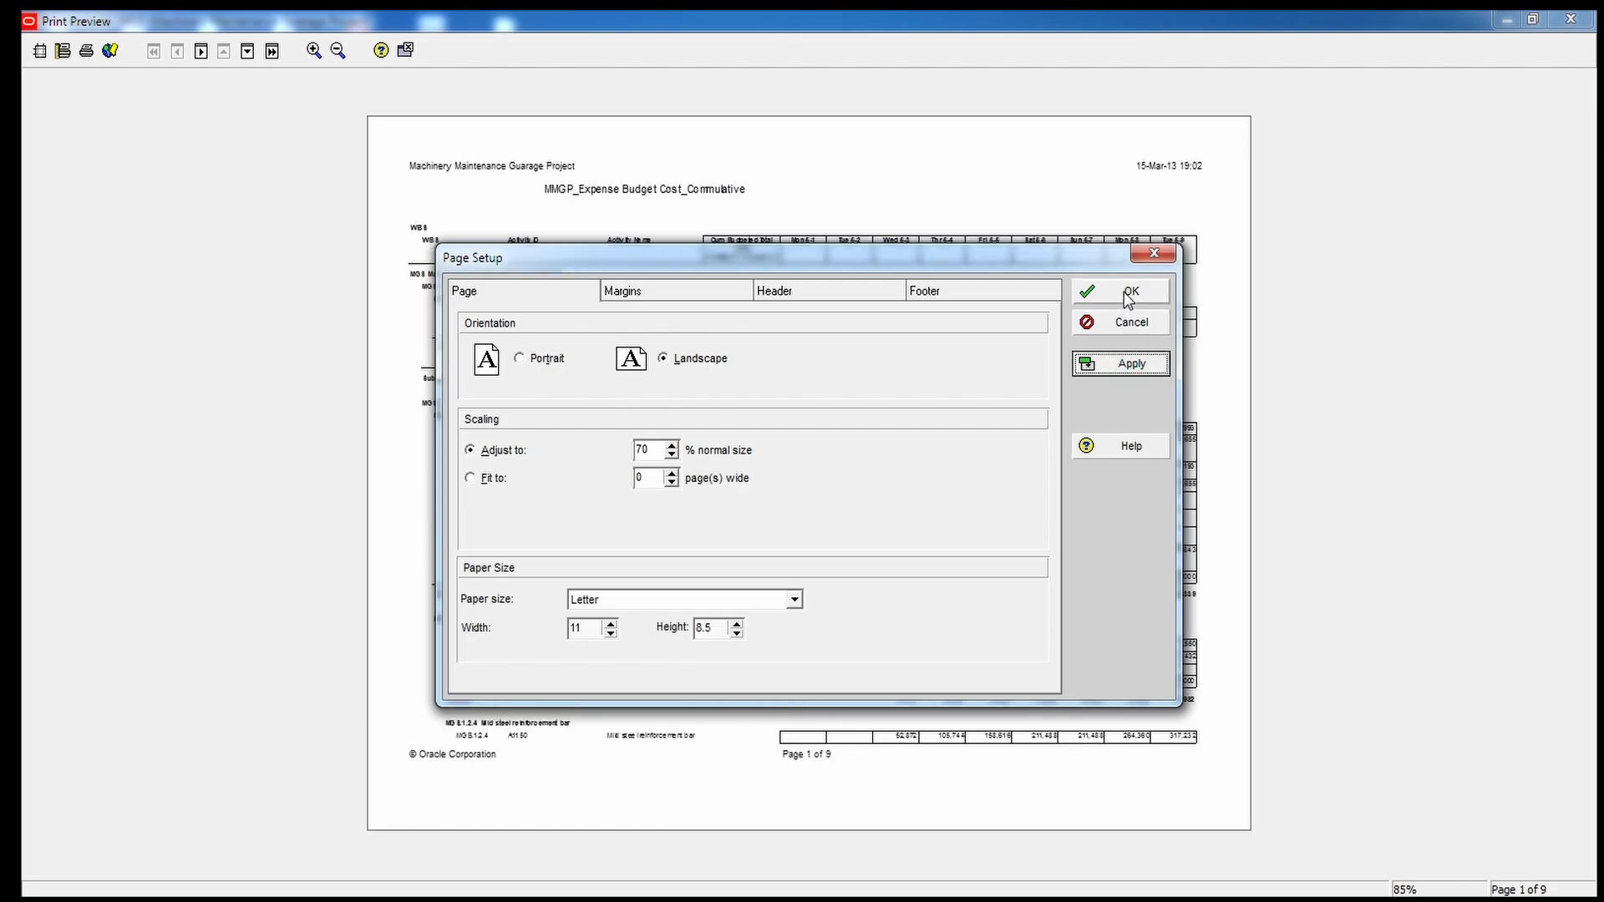
left_click(1130, 291)
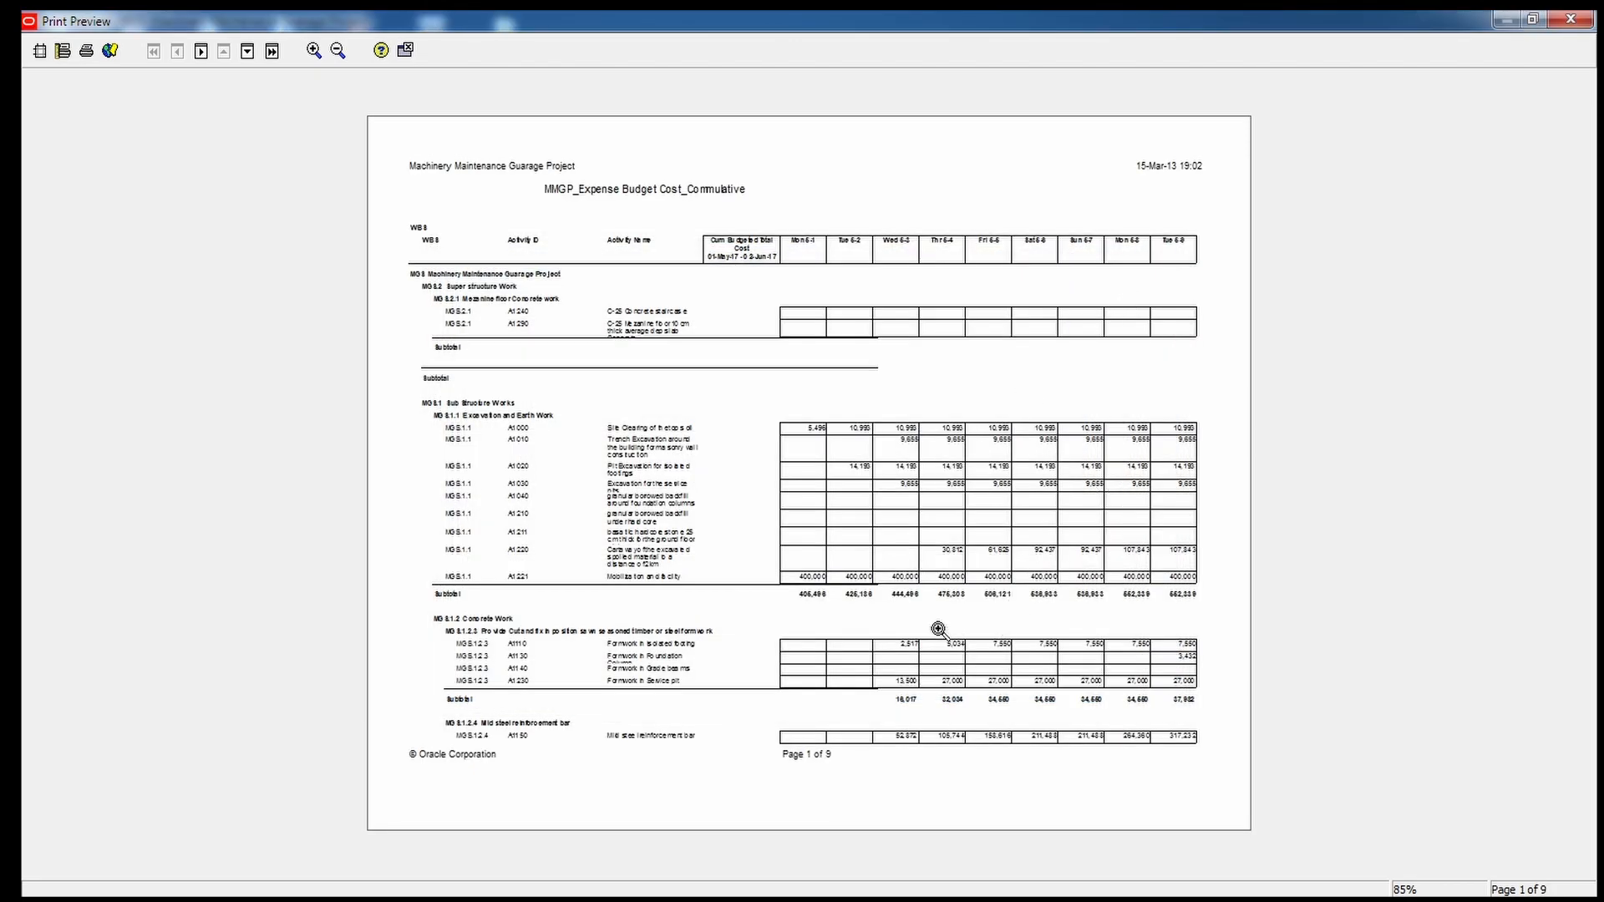
Examine the daily cumulative costs and subtotals through the report's final pages, and close the preview.
left_click(316, 51)
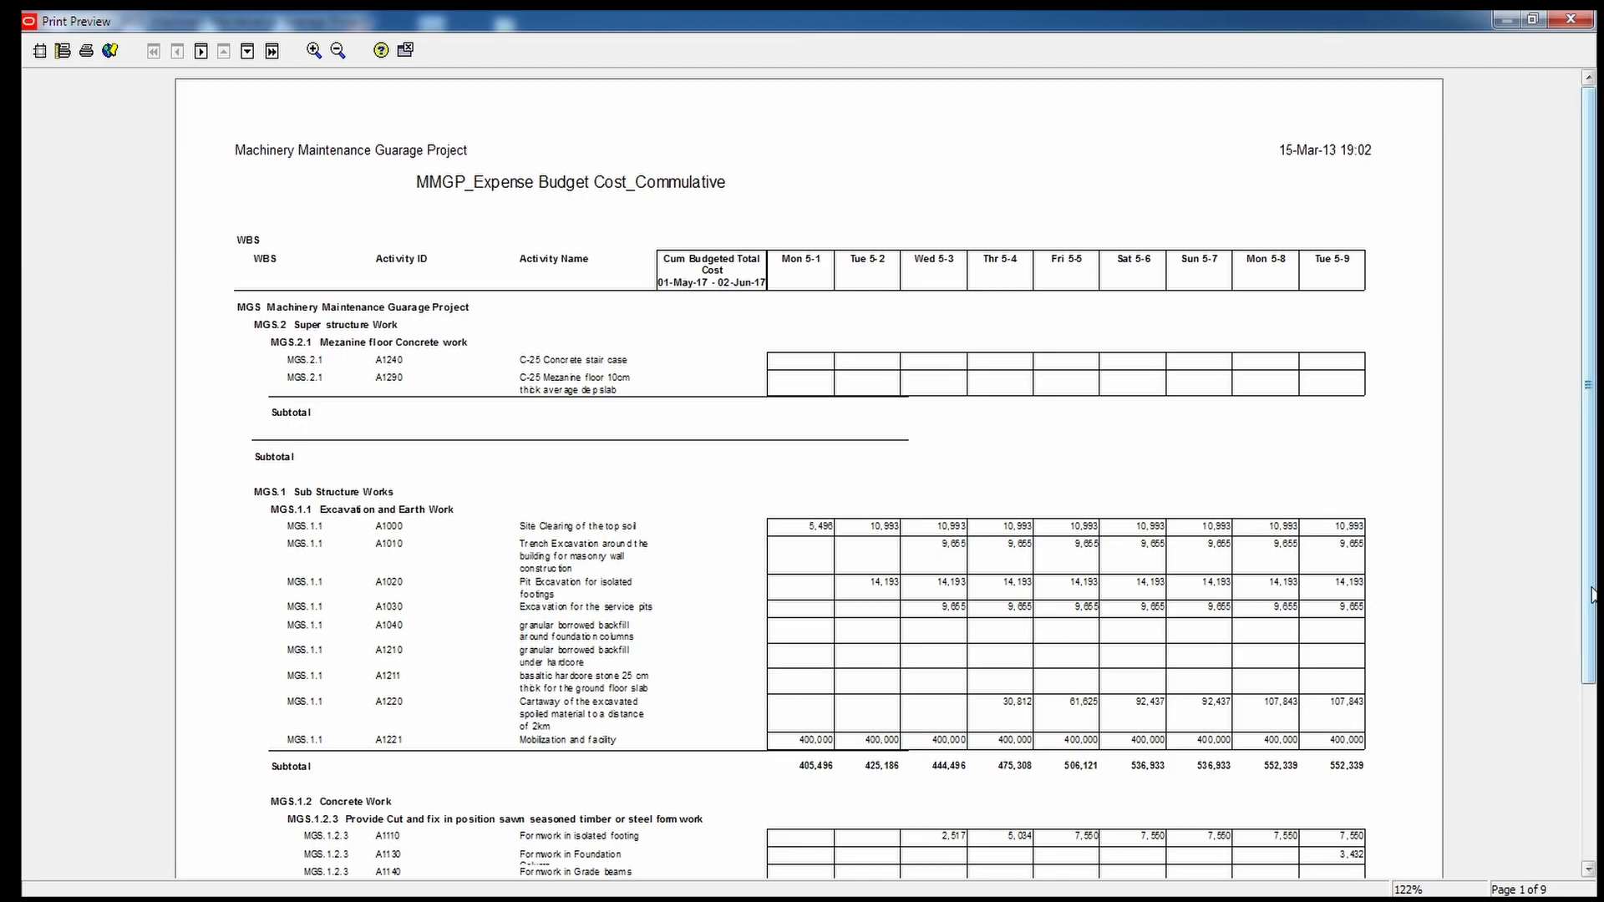
scroll(1593, 595, "down", 3)
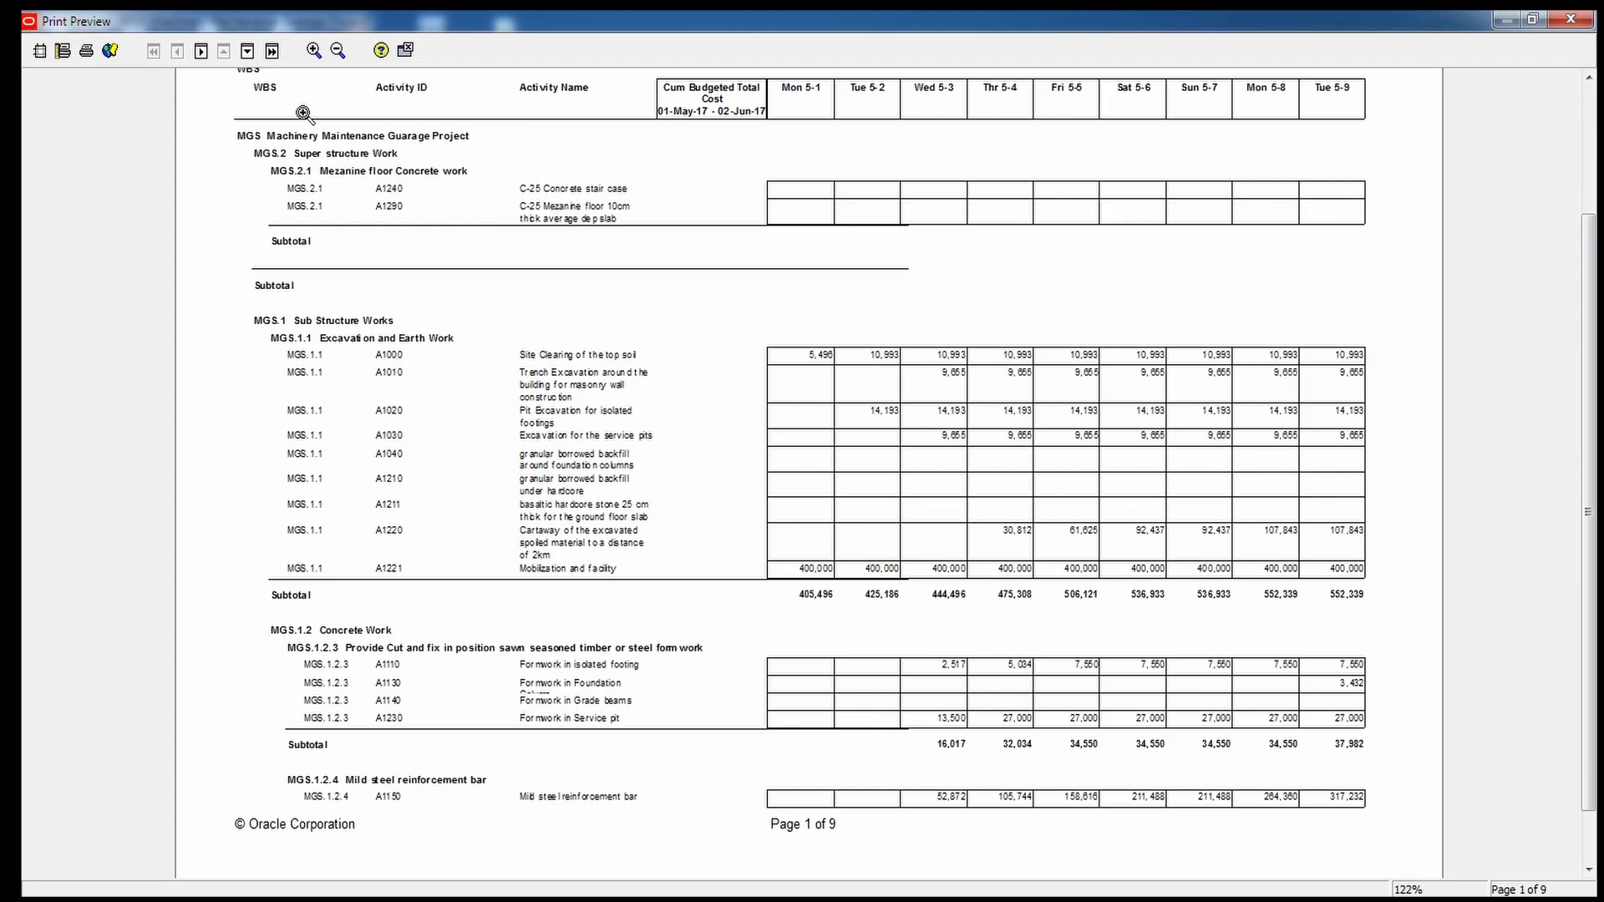
left_click(247, 52)
left_click(247, 52)
left_click(247, 52)
left_click(248, 52)
left_click(248, 52)
left_click(248, 51)
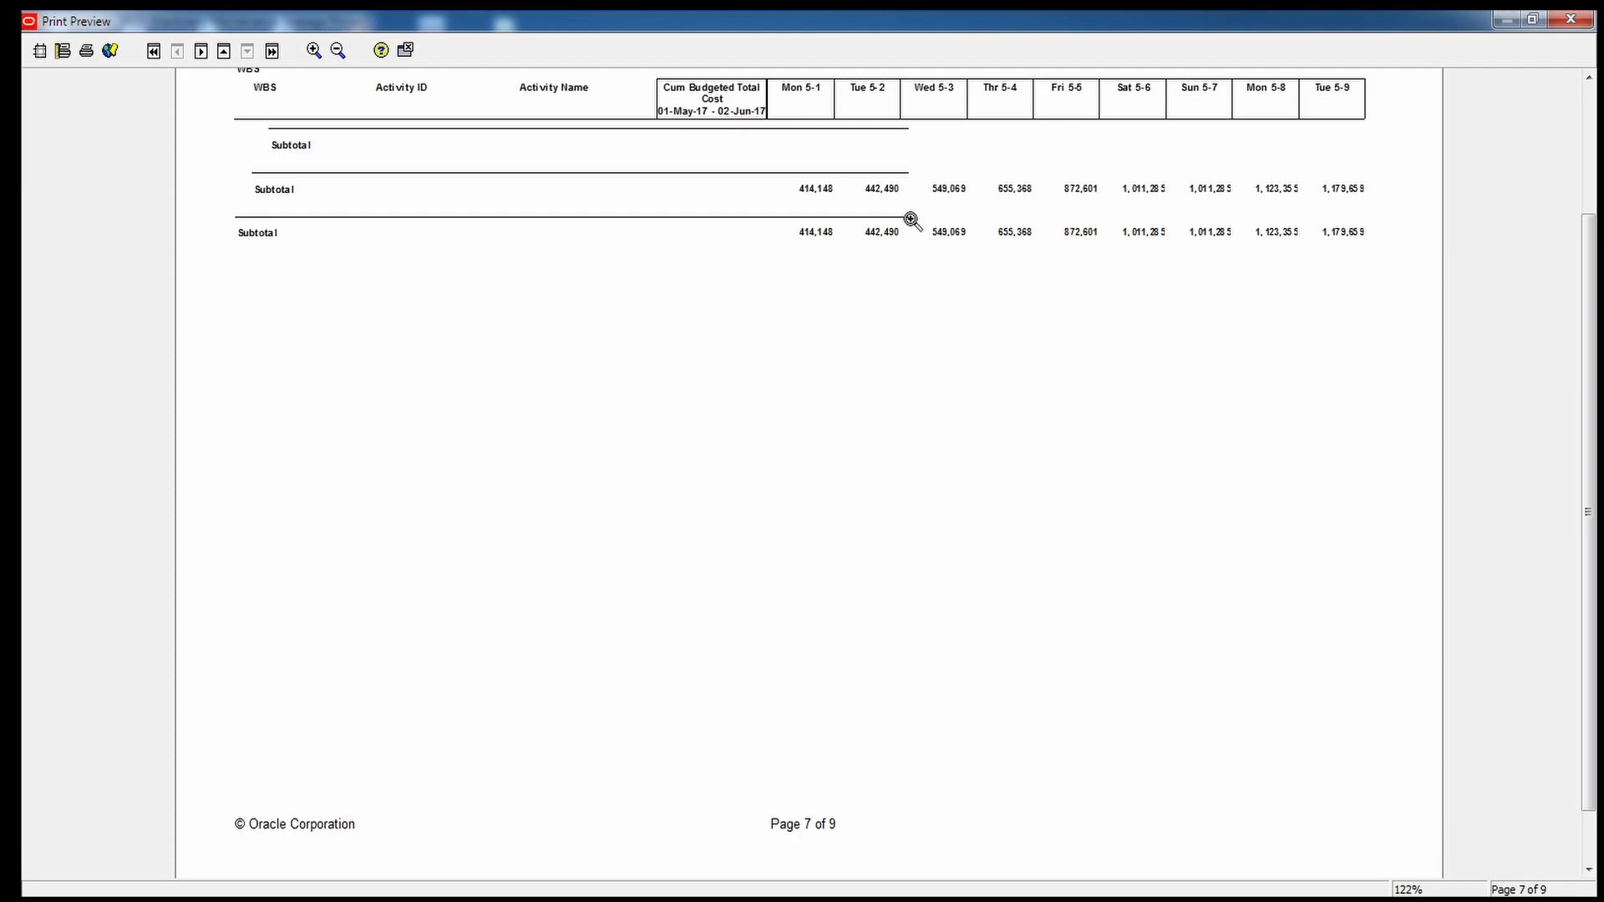
left_click(201, 52)
left_click(201, 52)
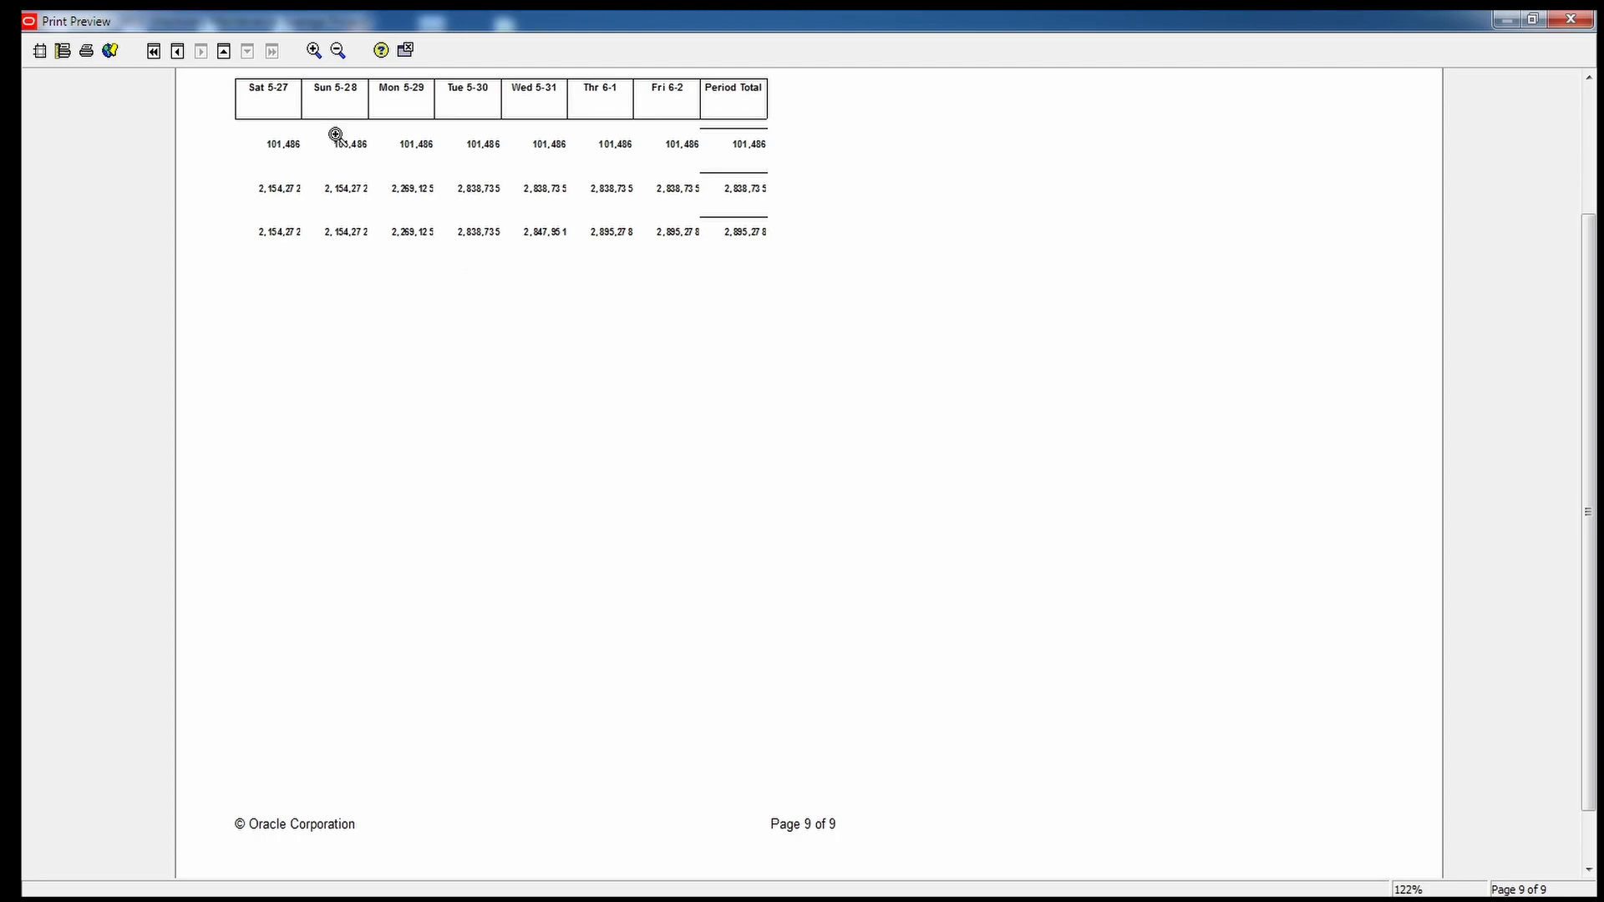
left_click(177, 52)
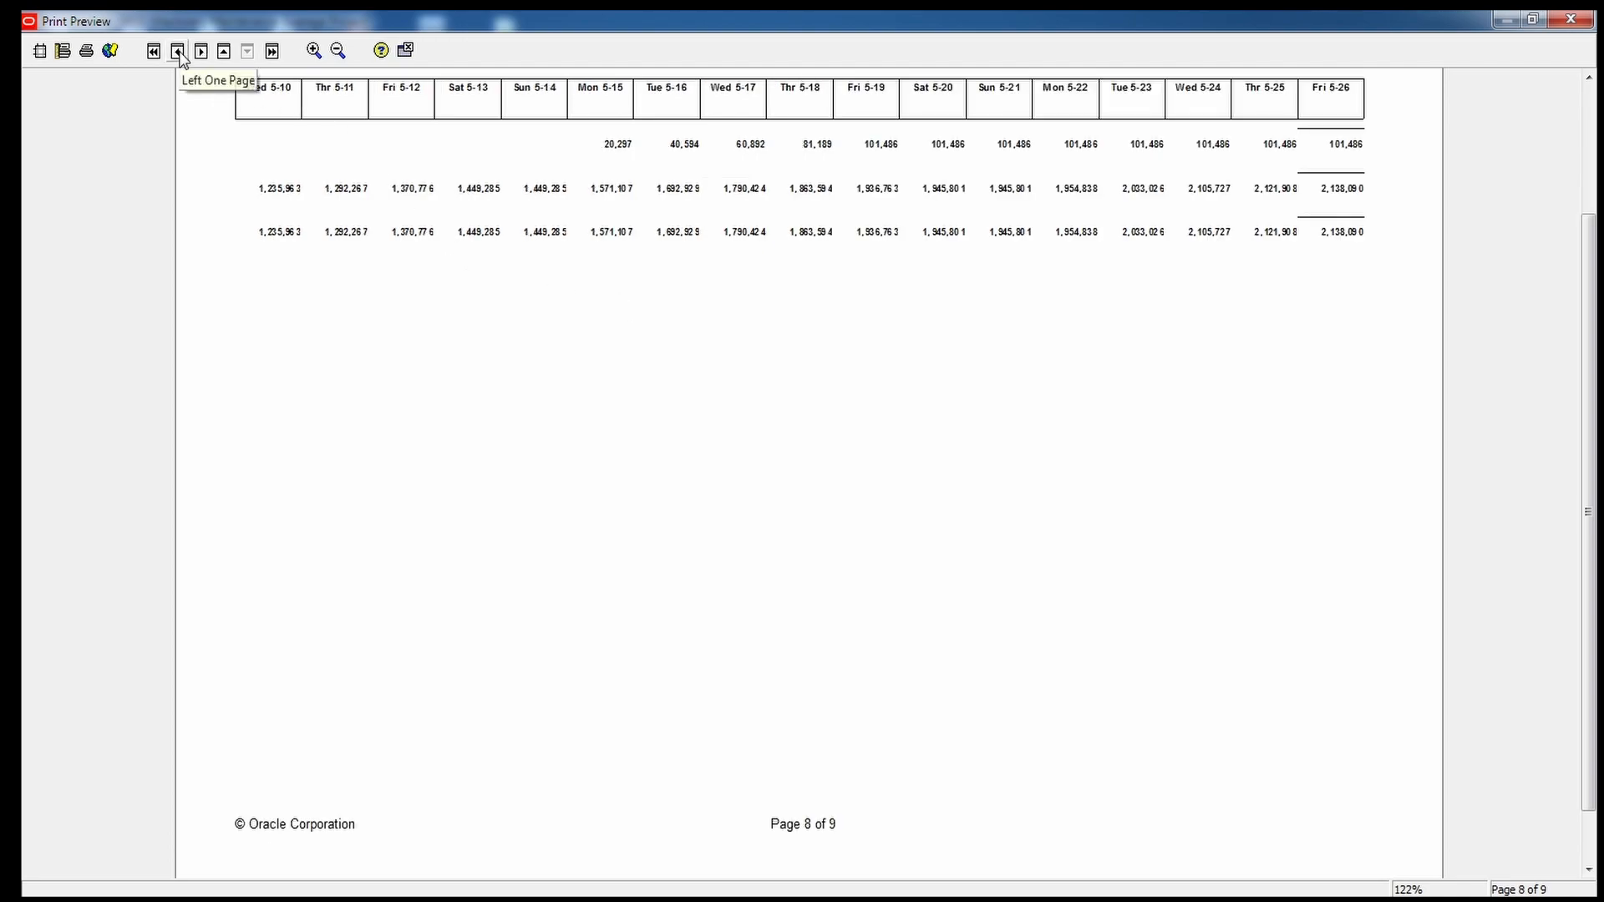
left_click(178, 52)
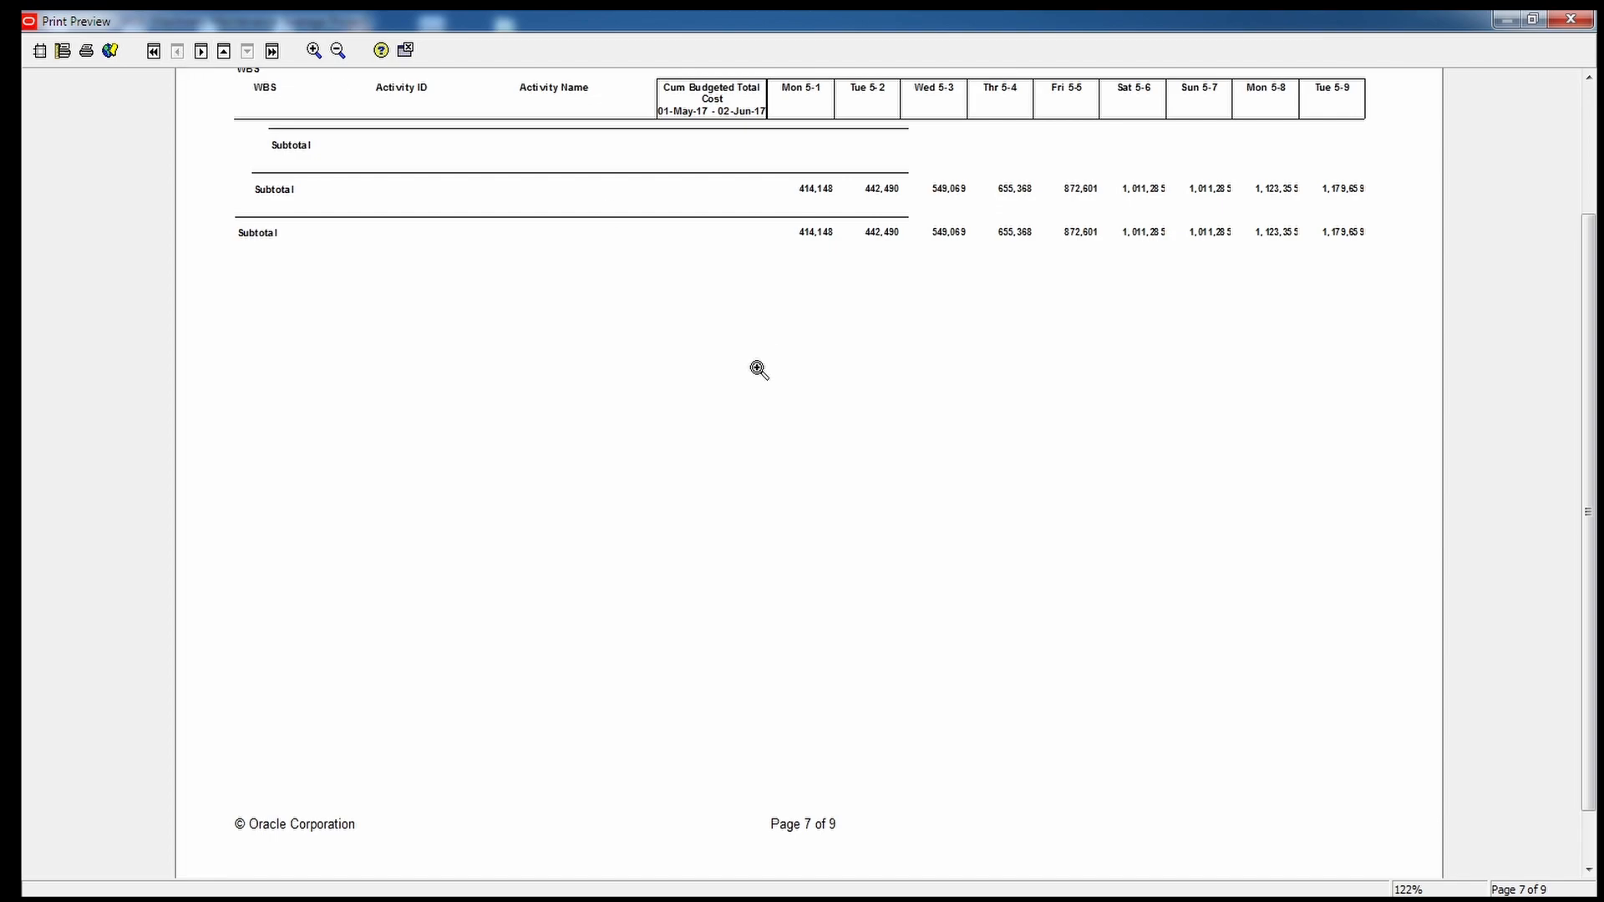
left_click(406, 51)
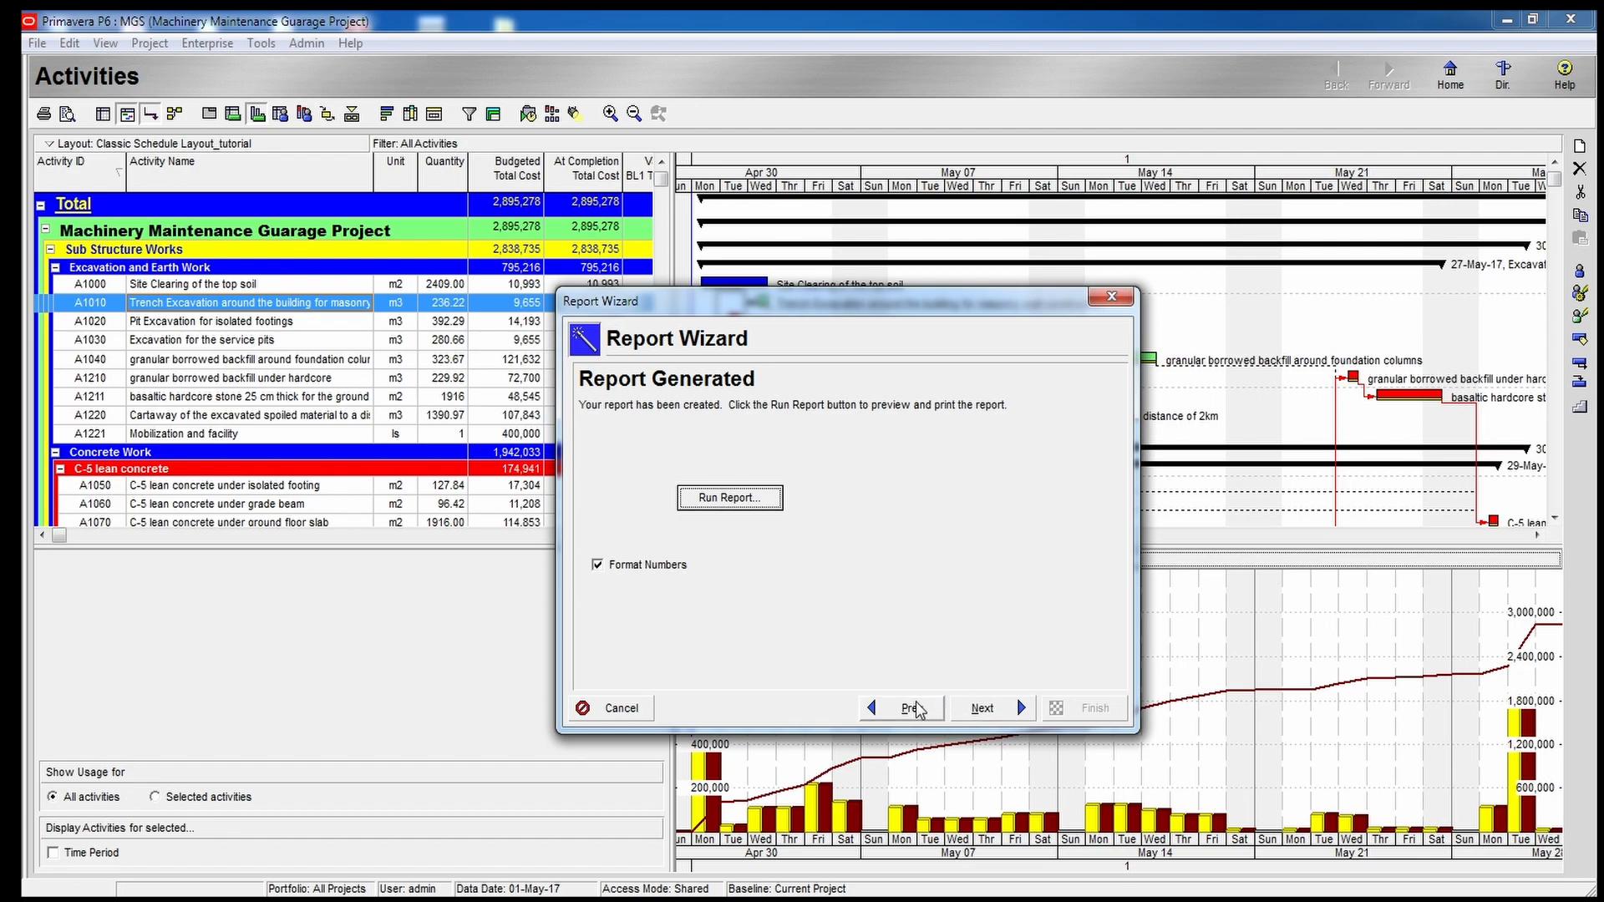
Run the generated report again, choosing an ASCII text file as its output.
left_click_drag(810, 303, 784, 232)
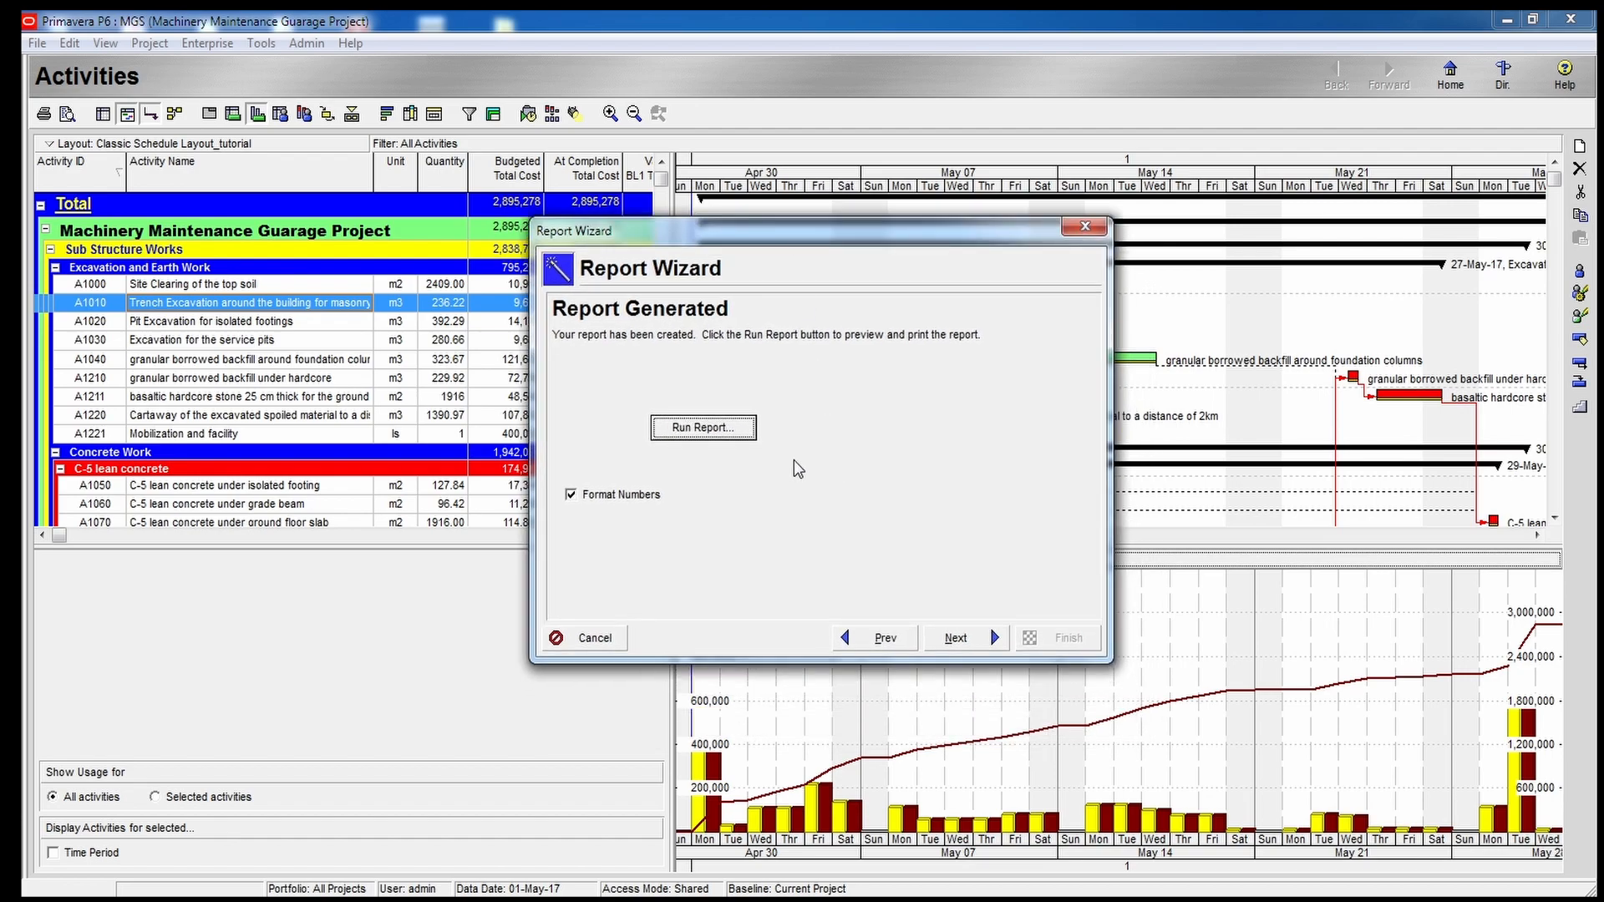
left_click(706, 429)
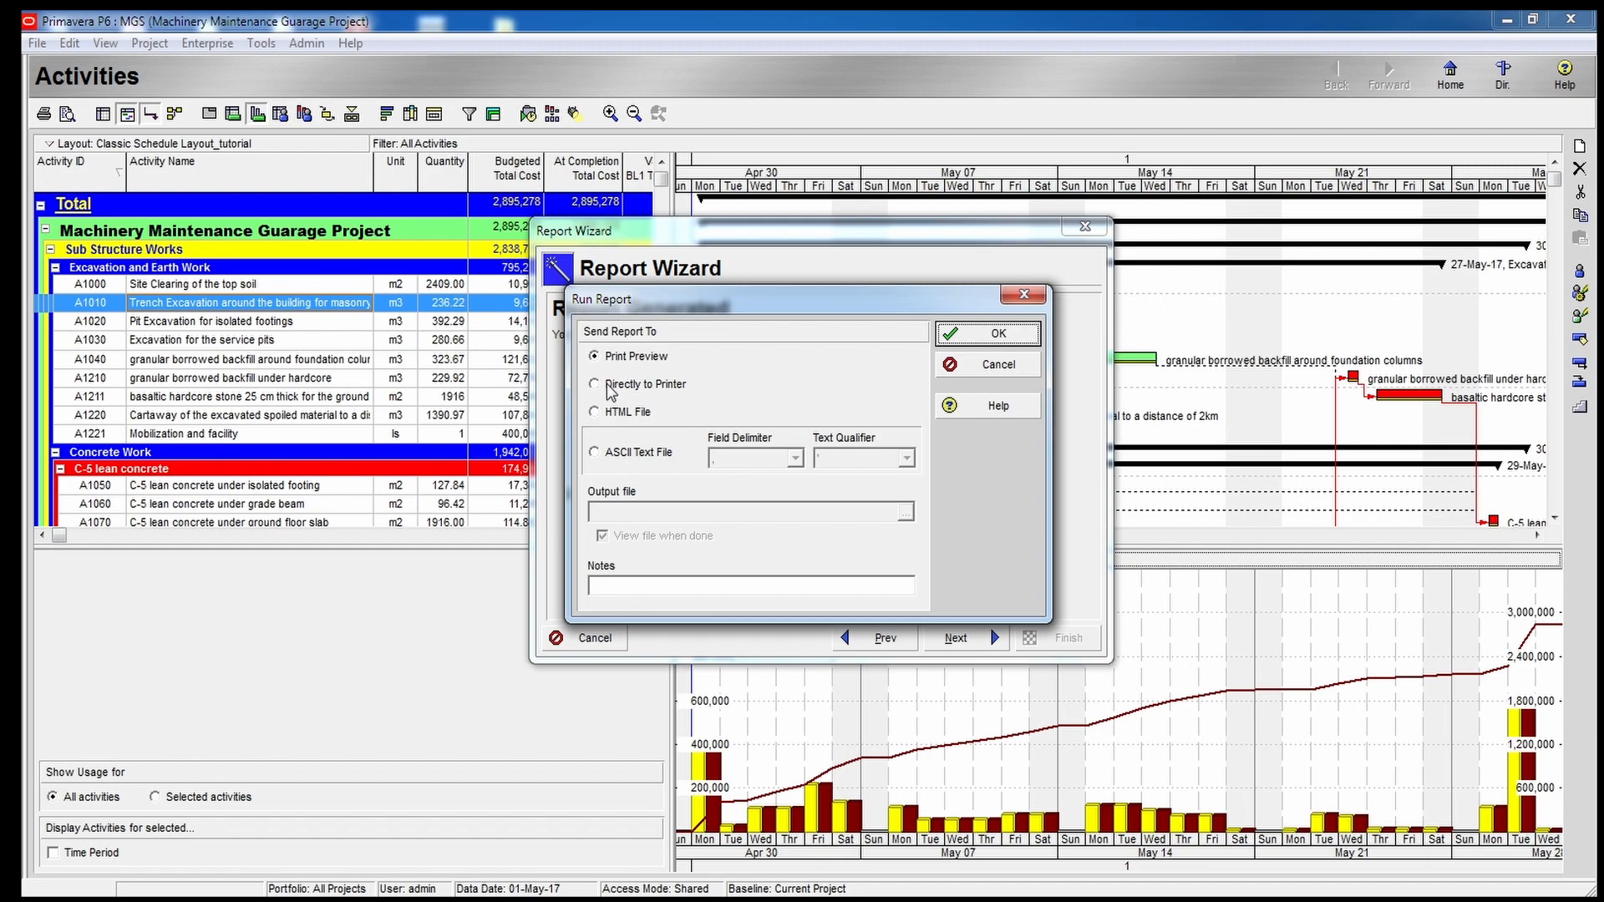
left_click(622, 451)
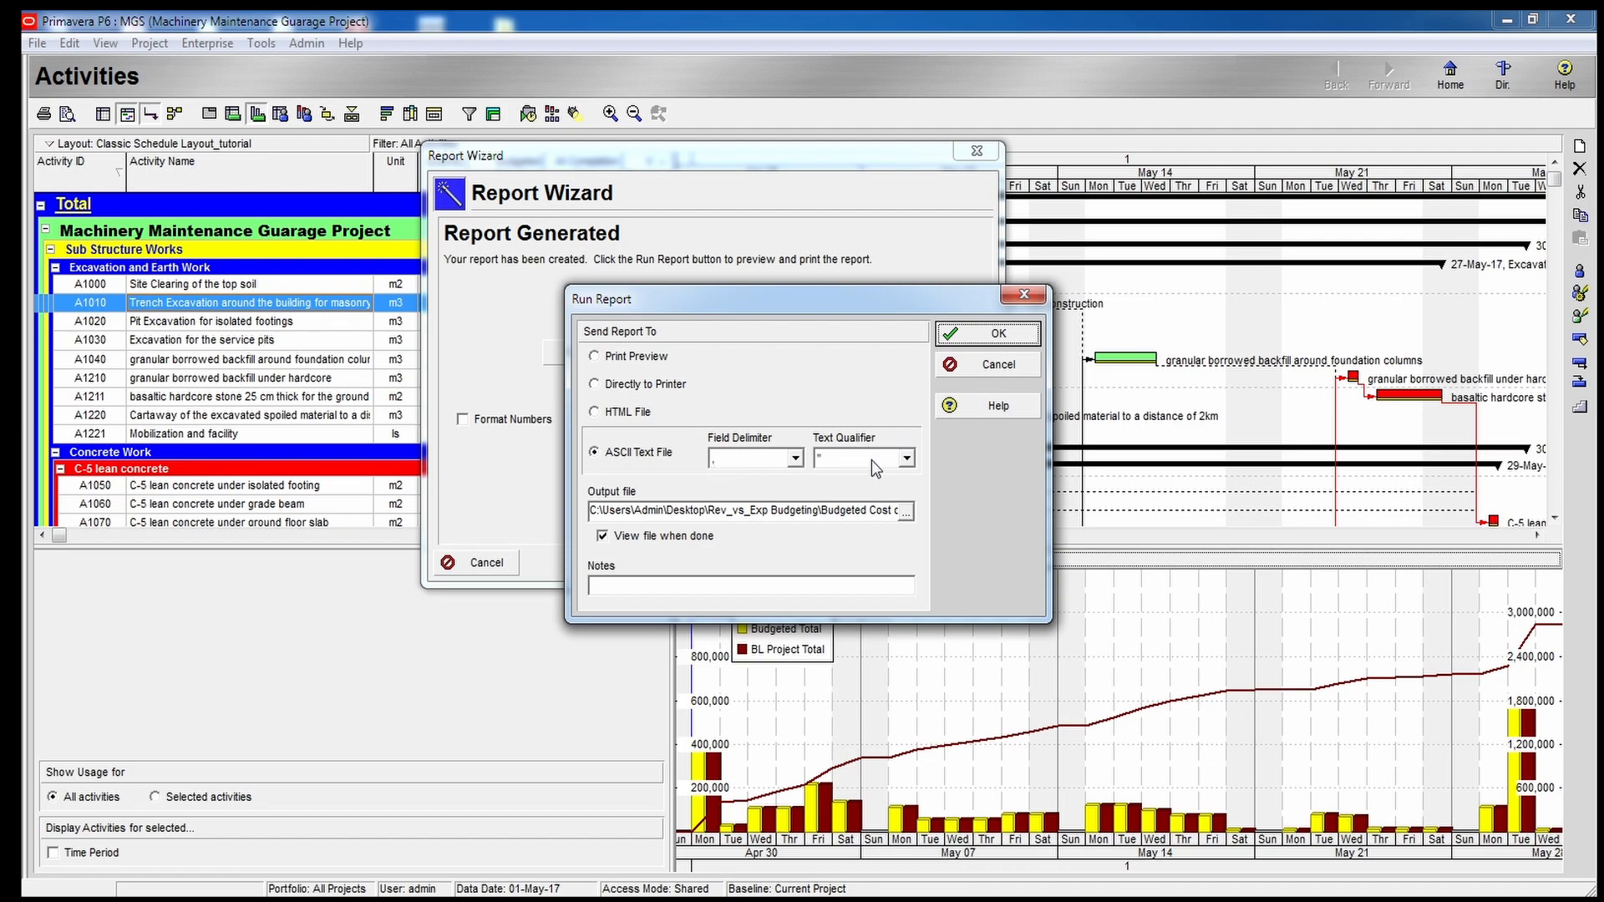
Replace the output file path with repor_Expense_budget.csv in the Rev_vs_Exp Budgeting folder.
left_click(757, 511)
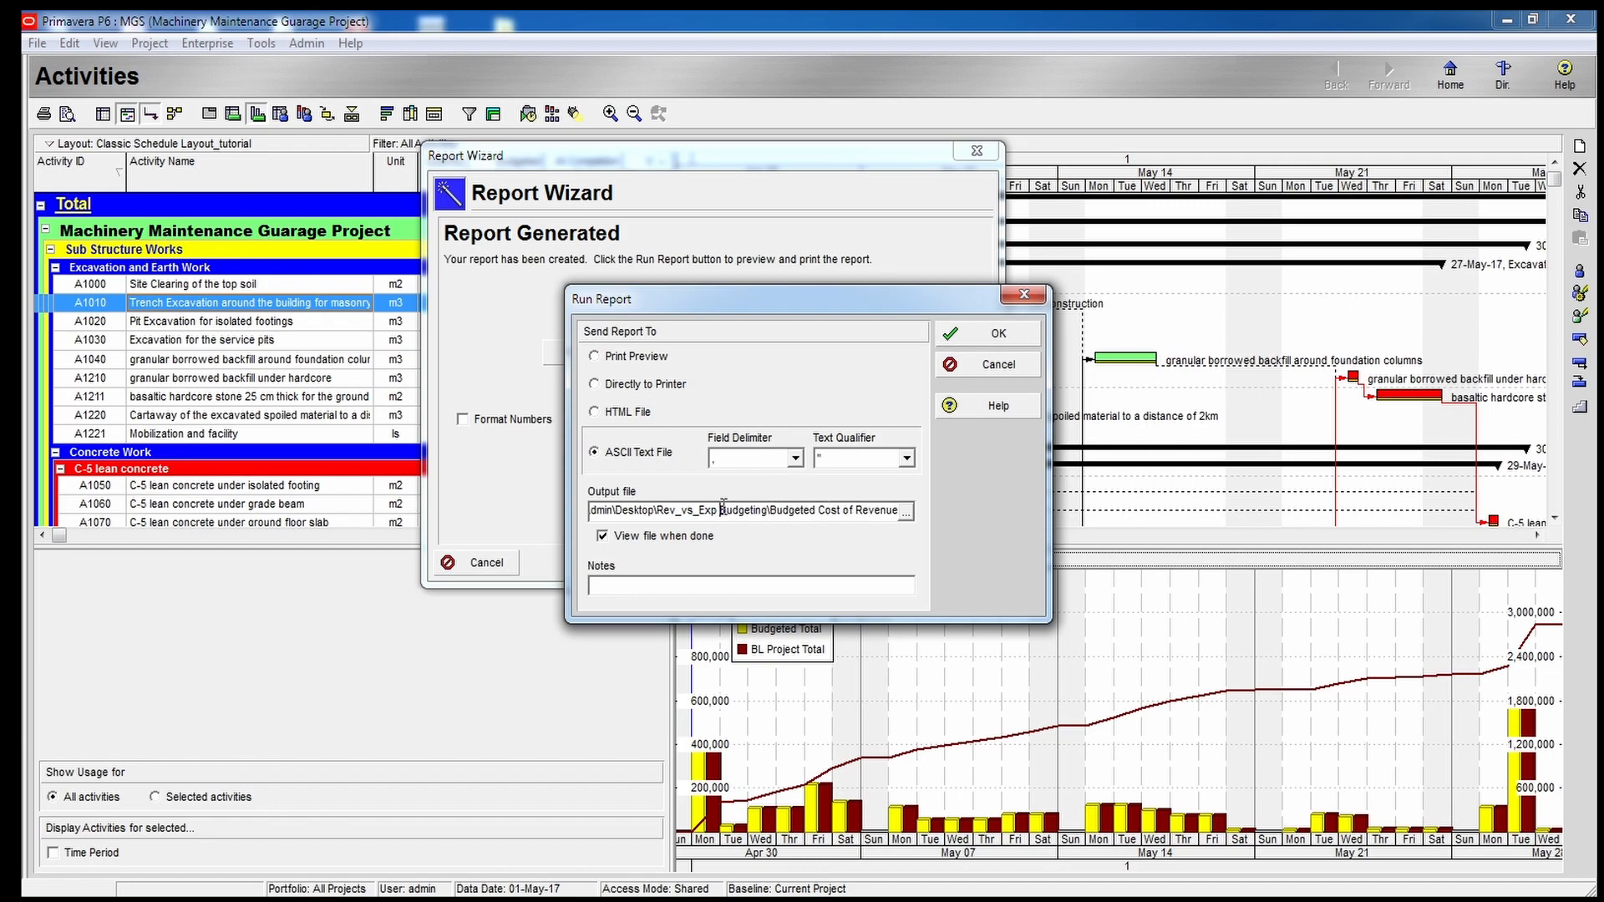
left_click(866, 511)
key("BackSpace")
key("BackSpace")
key("BackSpace")
key("BackSpace")
key("BackSpace")
key("BackSpace")
key("BackSpace")
key("BackSpace")
key("BackSpace")
key("BackSpace")
key("BackSpace")
key("BackSpace")
key("BackSpace")
key("BackSpace")
key("BackSpace")
key("BackSpace")
key("BackSpace")
key("BackSpace")
key("BackSpace")
key("BackSpace")
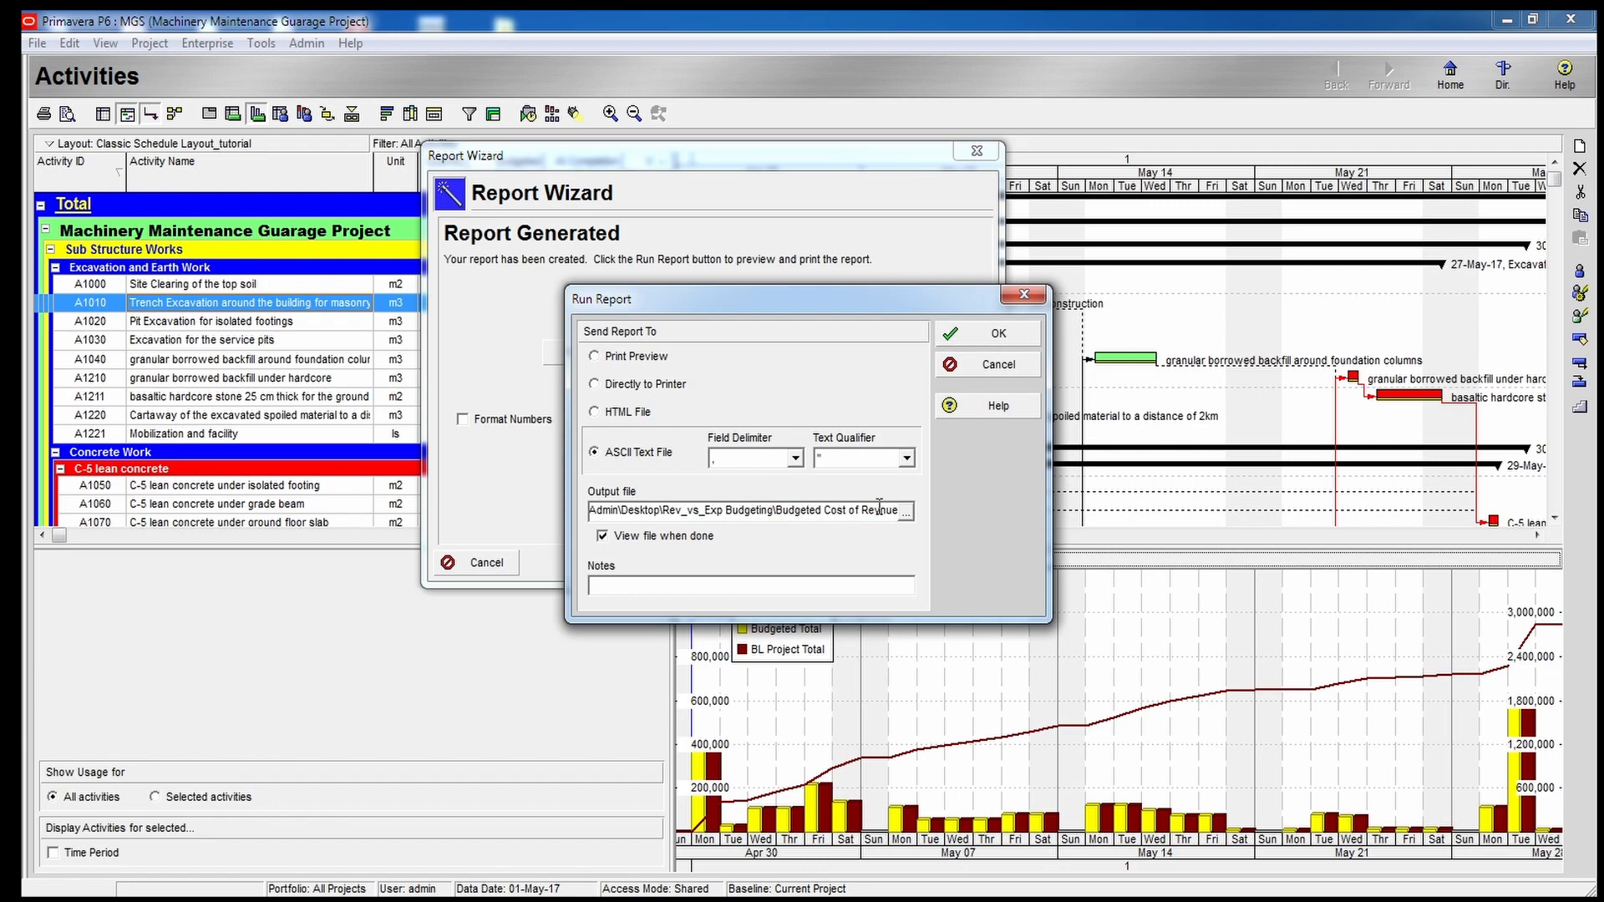
key("BackSpace")
key("BackSpace")
key("BackSpace")
key("BackSpace")
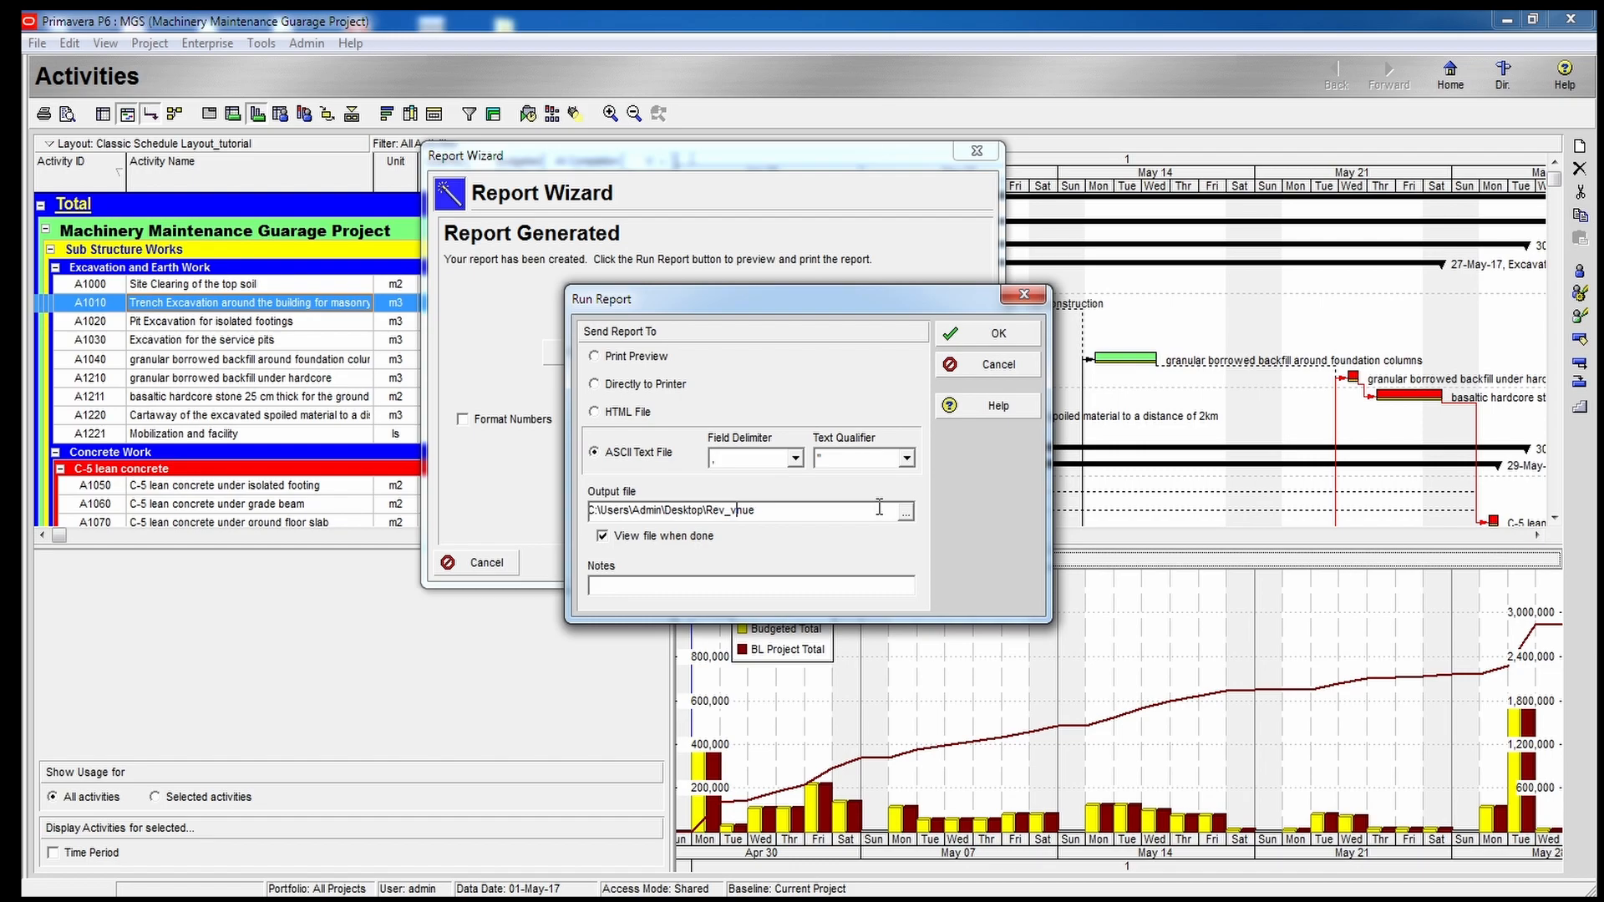
key("BackSpace")
key("BackSpace")
key("BackSpace")
key("BackSpace")
key("BackSpace")
key("BackSpace")
key("BackSpace")
key("BackSpace")
key("BackSpace")
key("Delete")
key("Delete")
key("Delete")
left_click(907, 517)
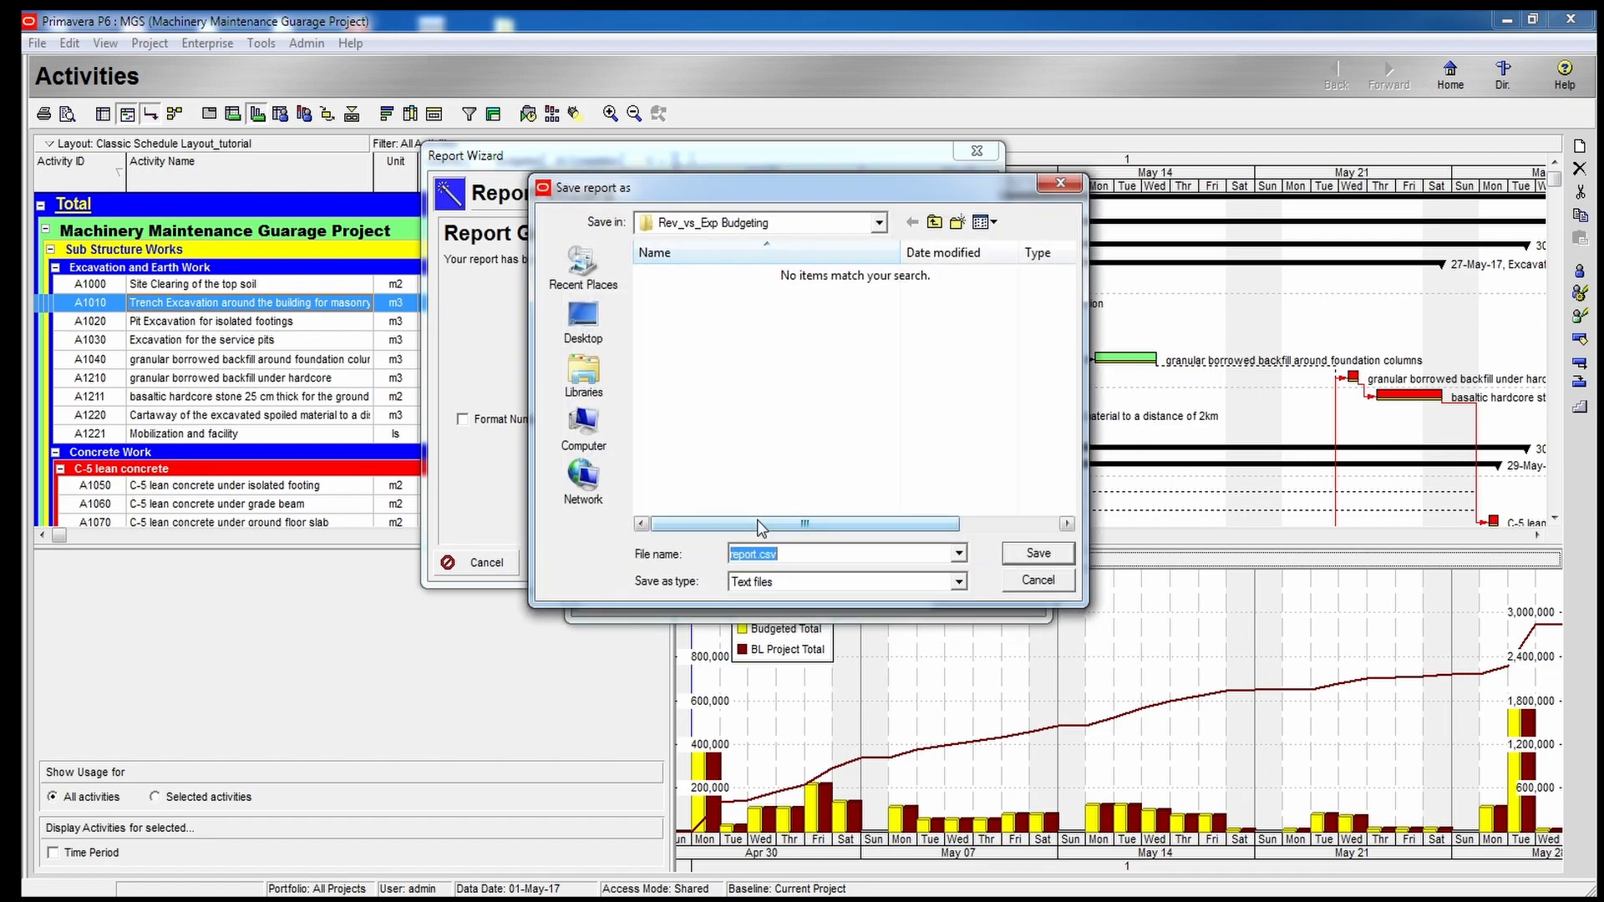
type("repor_Expense_budge")
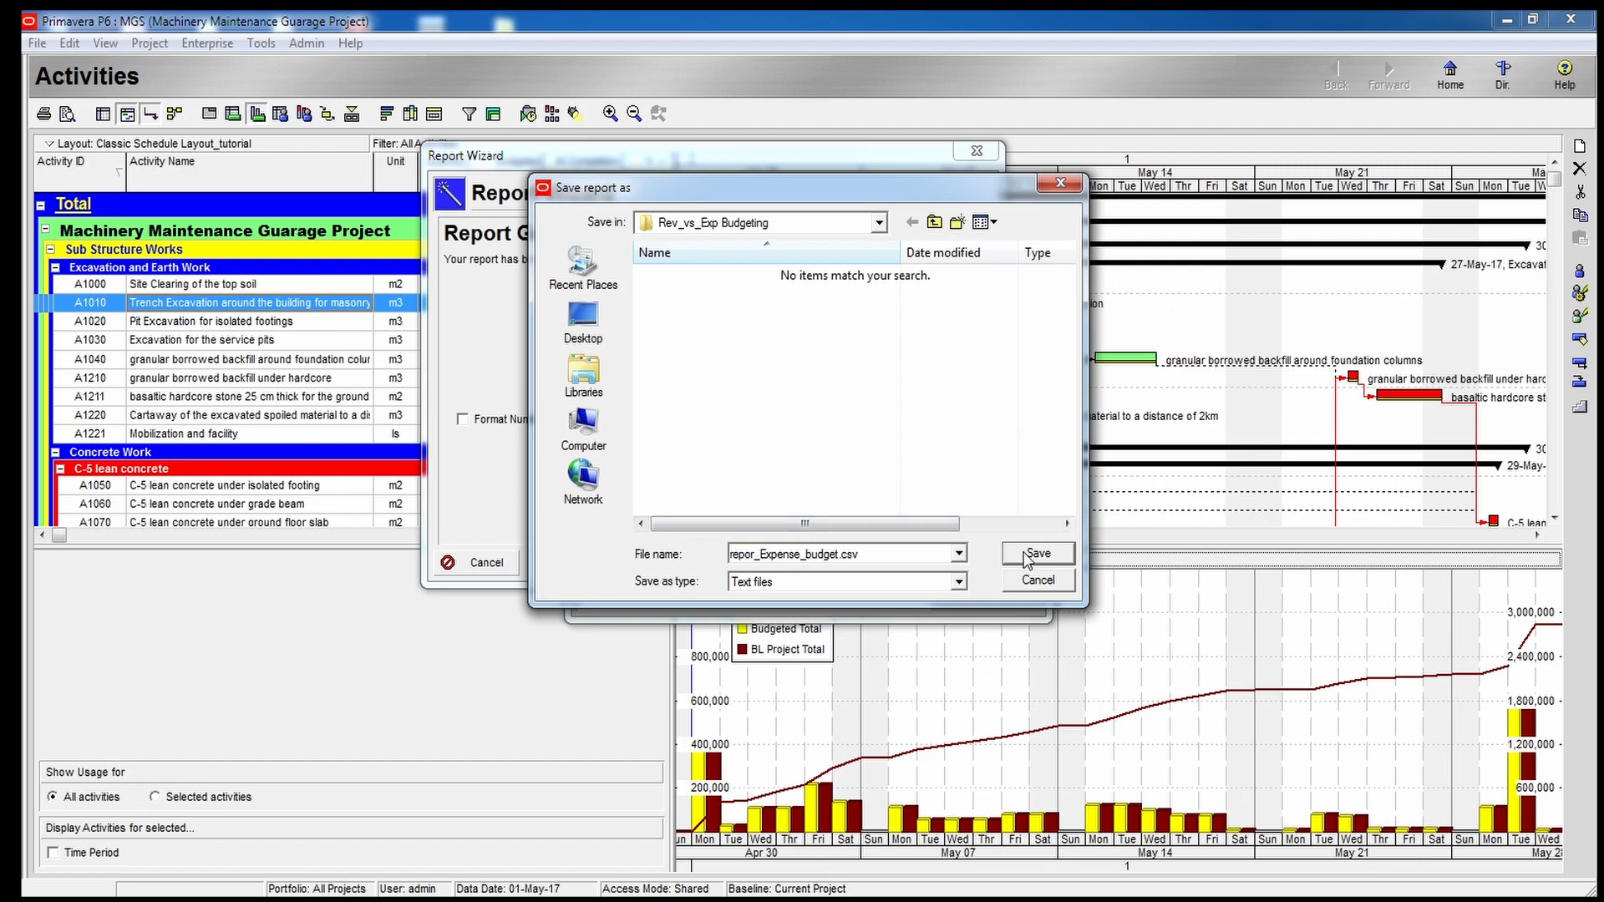
left_click(1036, 554)
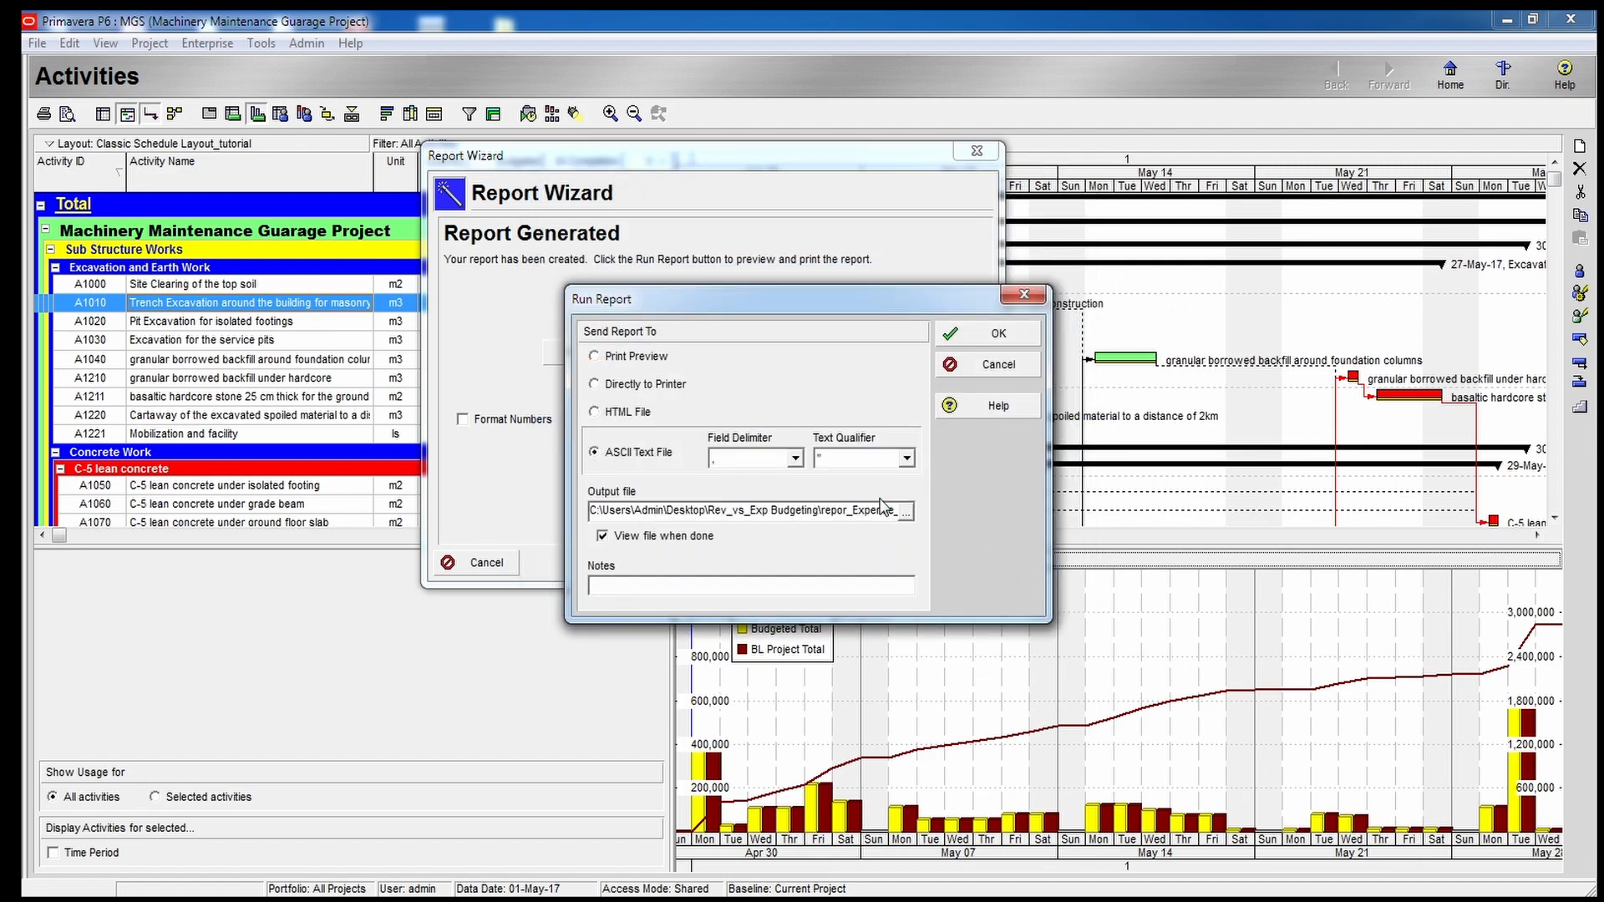
Run the export and, in the CSV opened in Excel, select cell D59 in the last Subtotal row.
left_click(993, 338)
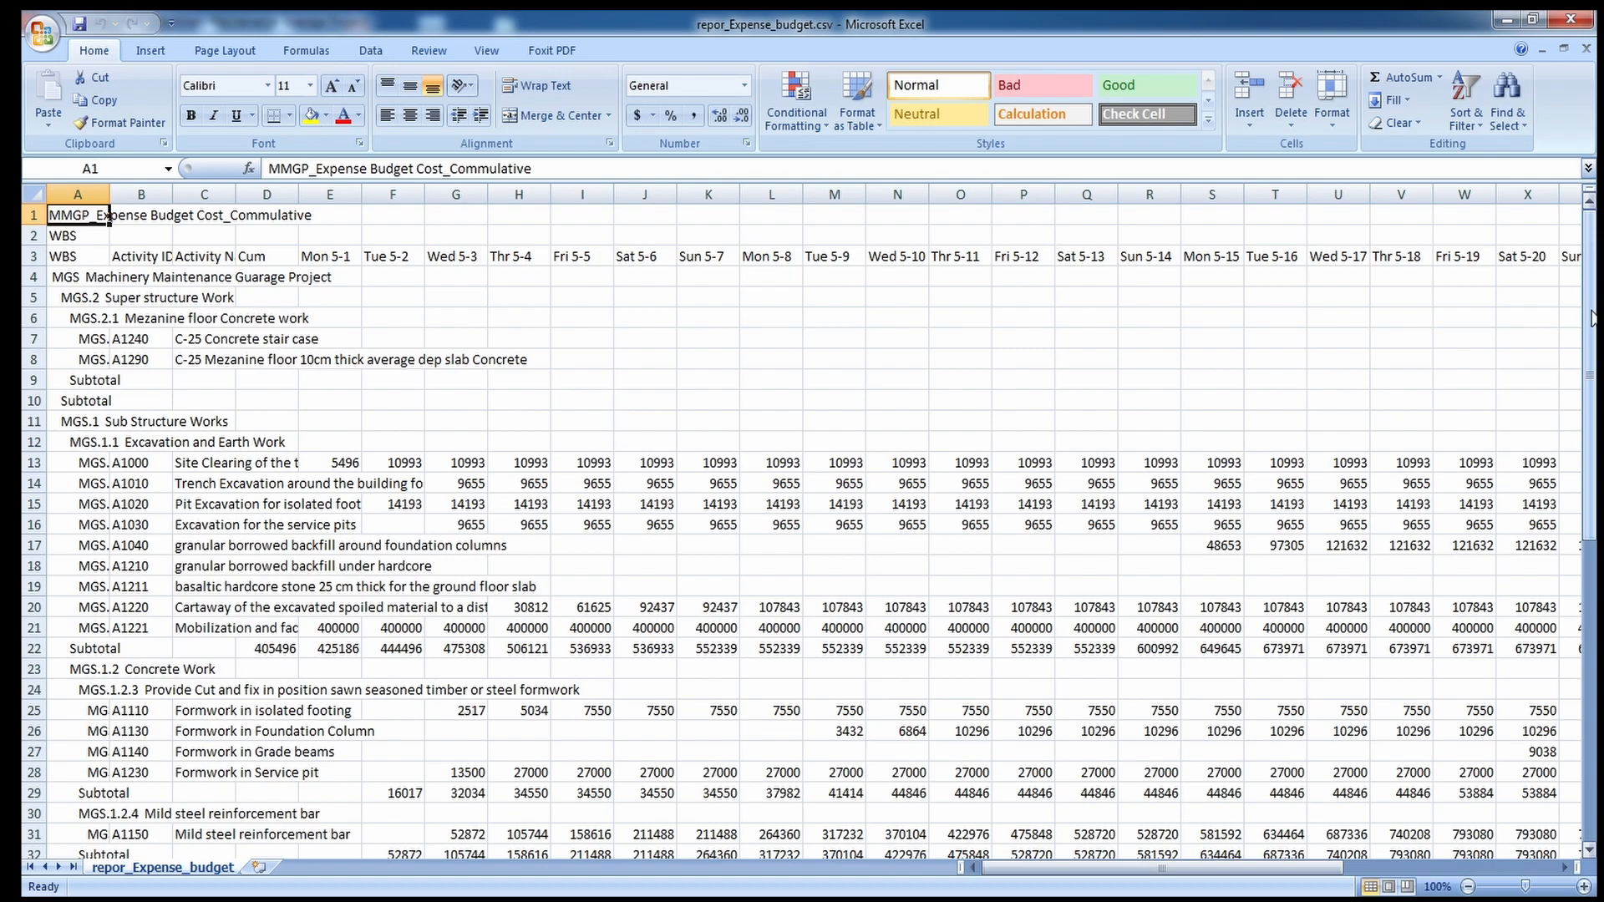
left_click_drag(1592, 318, 1592, 617)
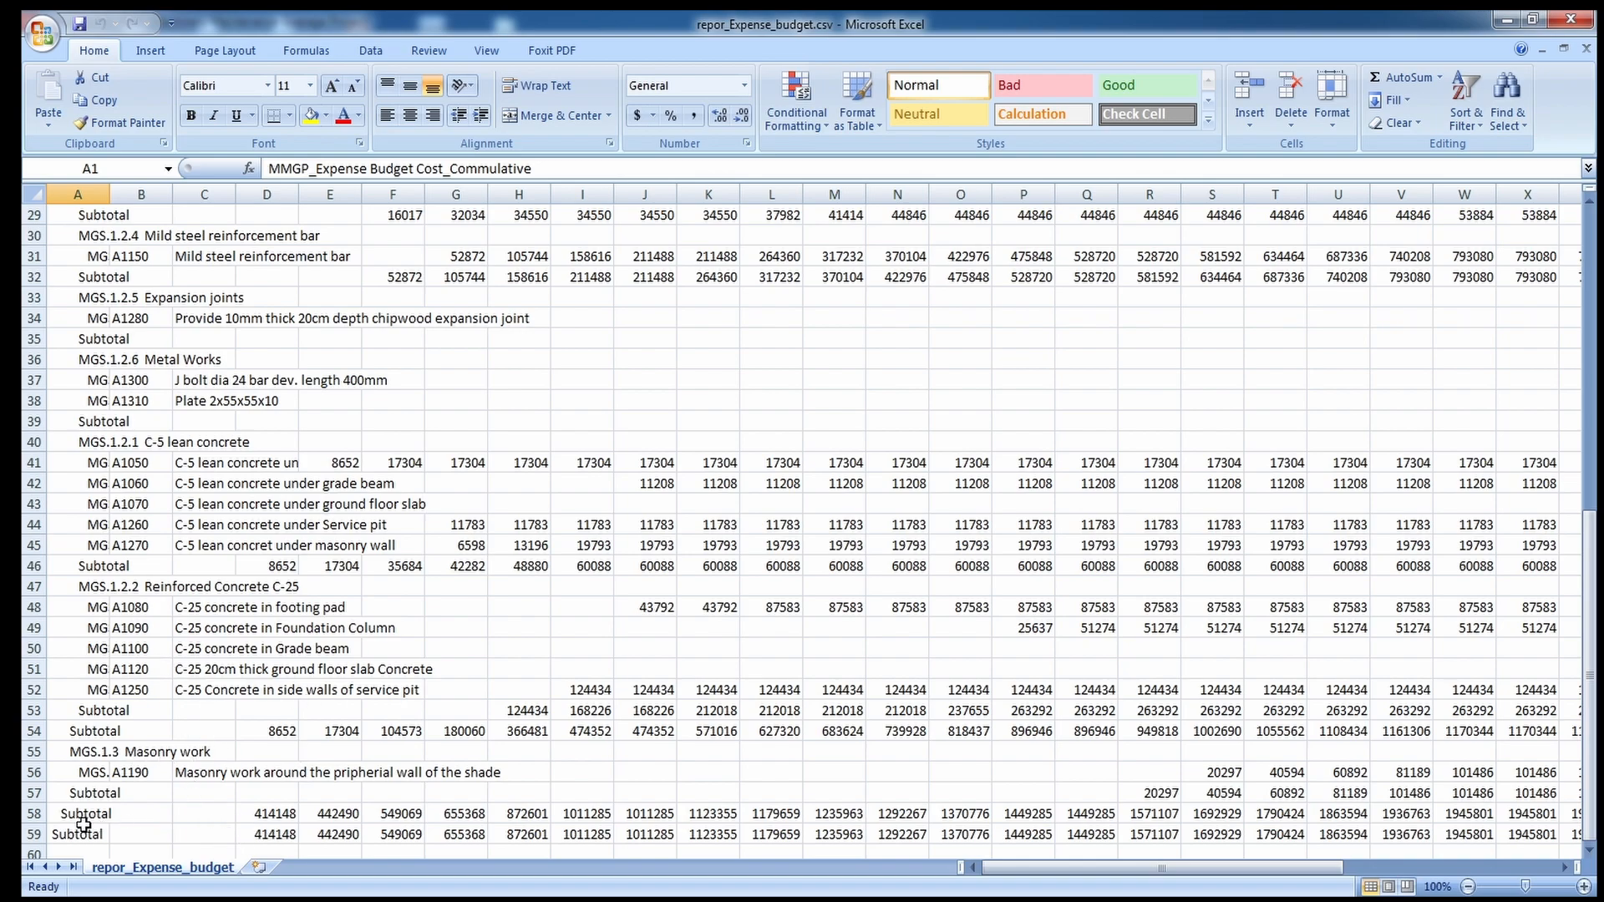
left_click(286, 831)
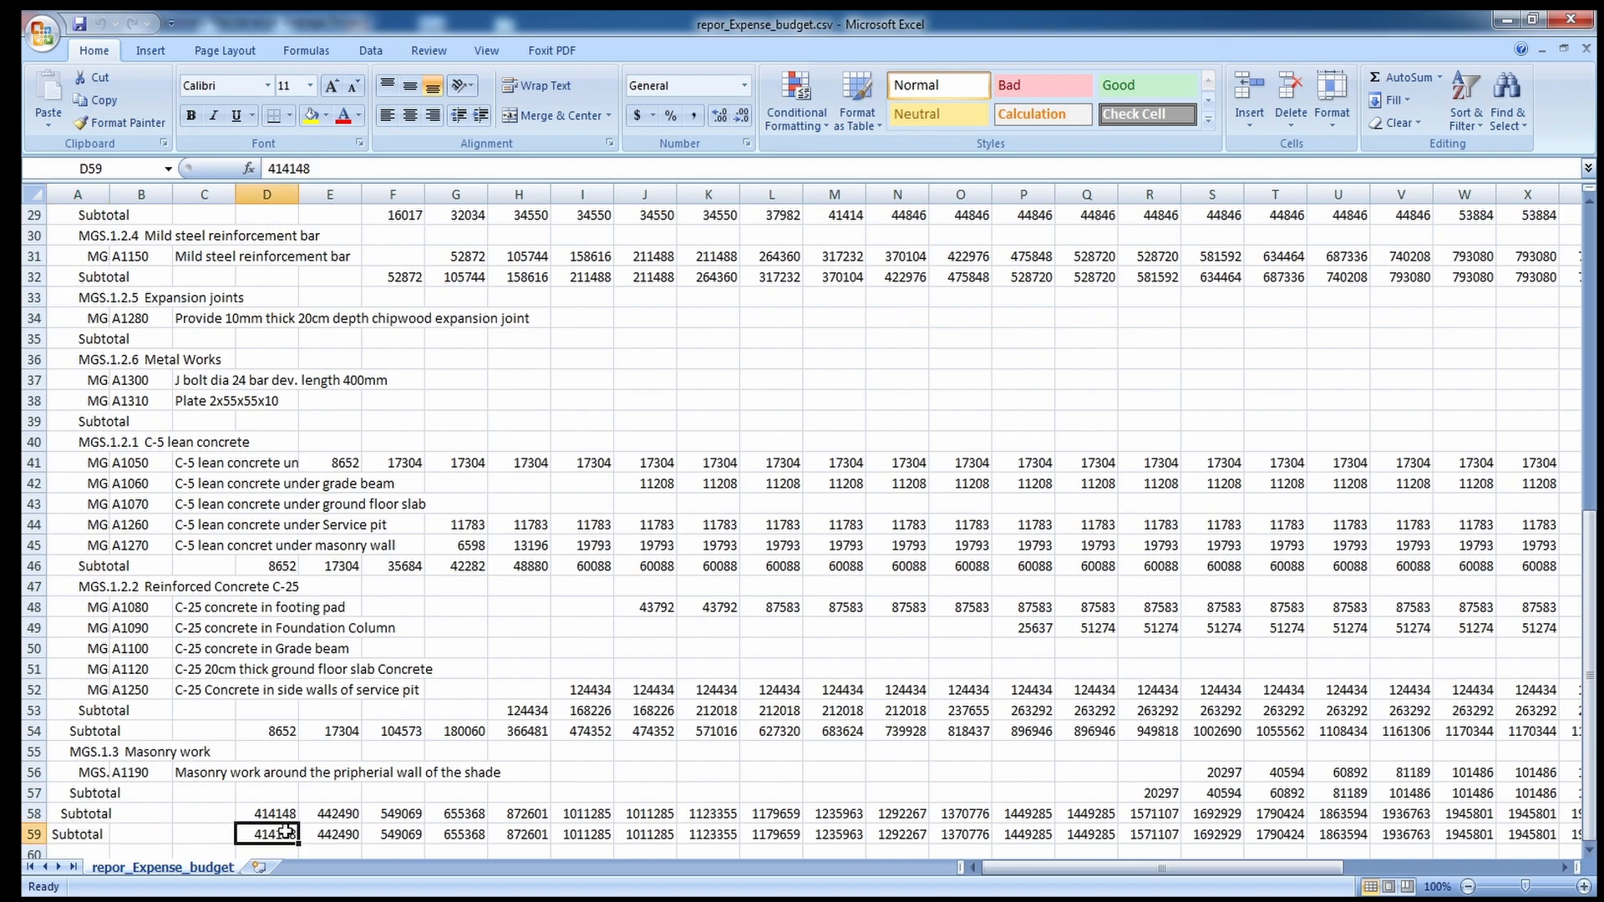
Examine the daily cumulative costs along the last Subtotal row, through cell H59.
left_click(339, 835)
left_click(385, 835)
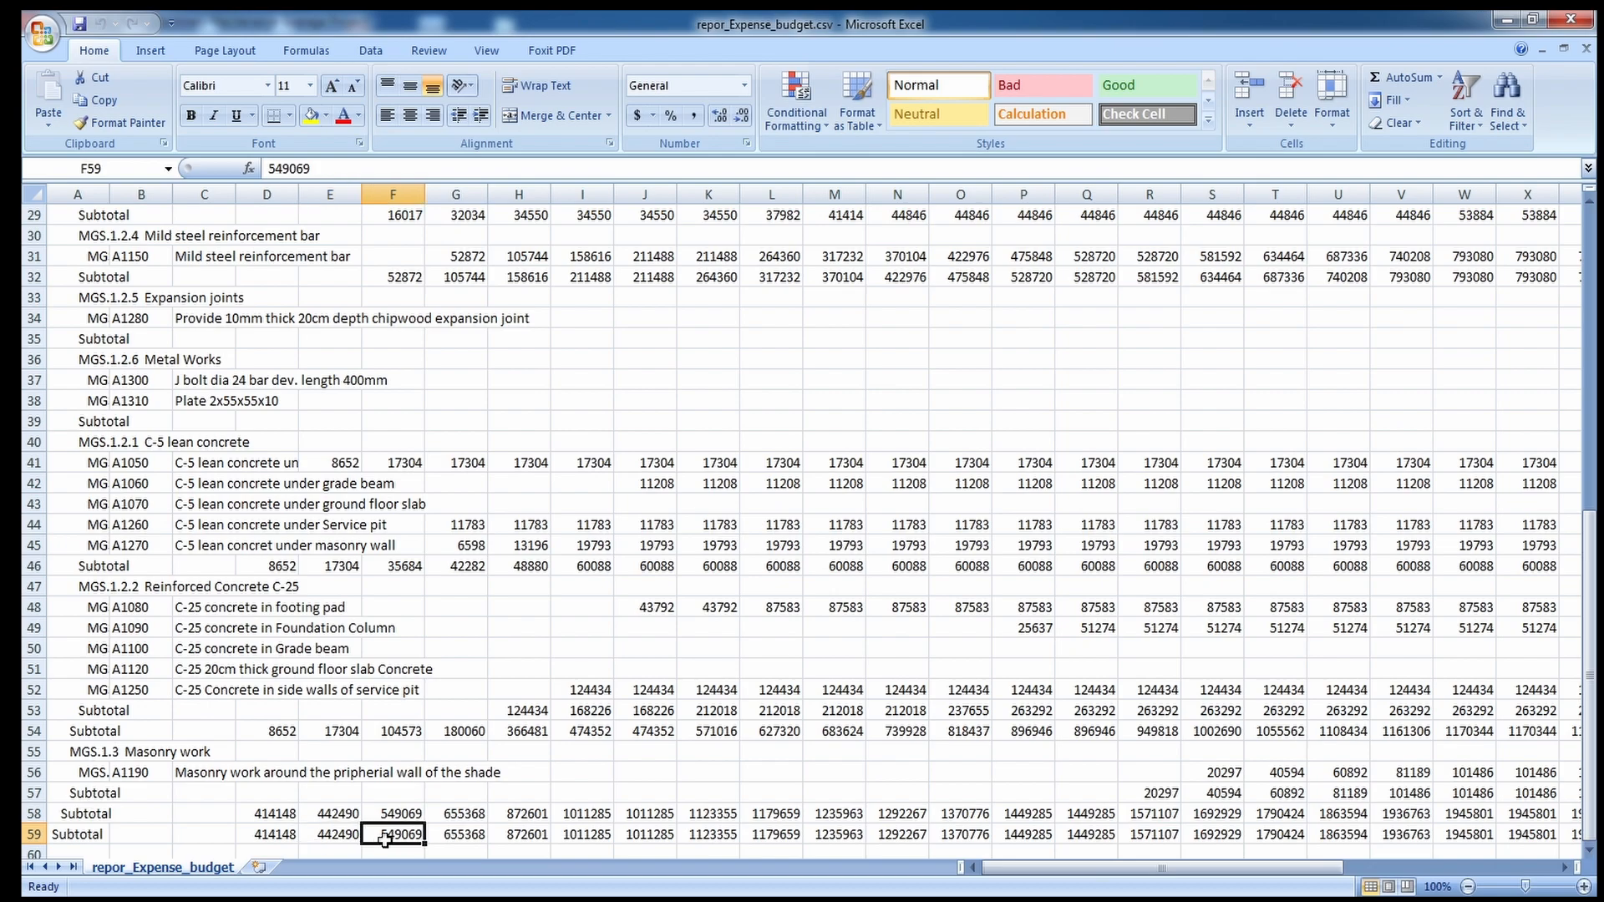
left_click(465, 834)
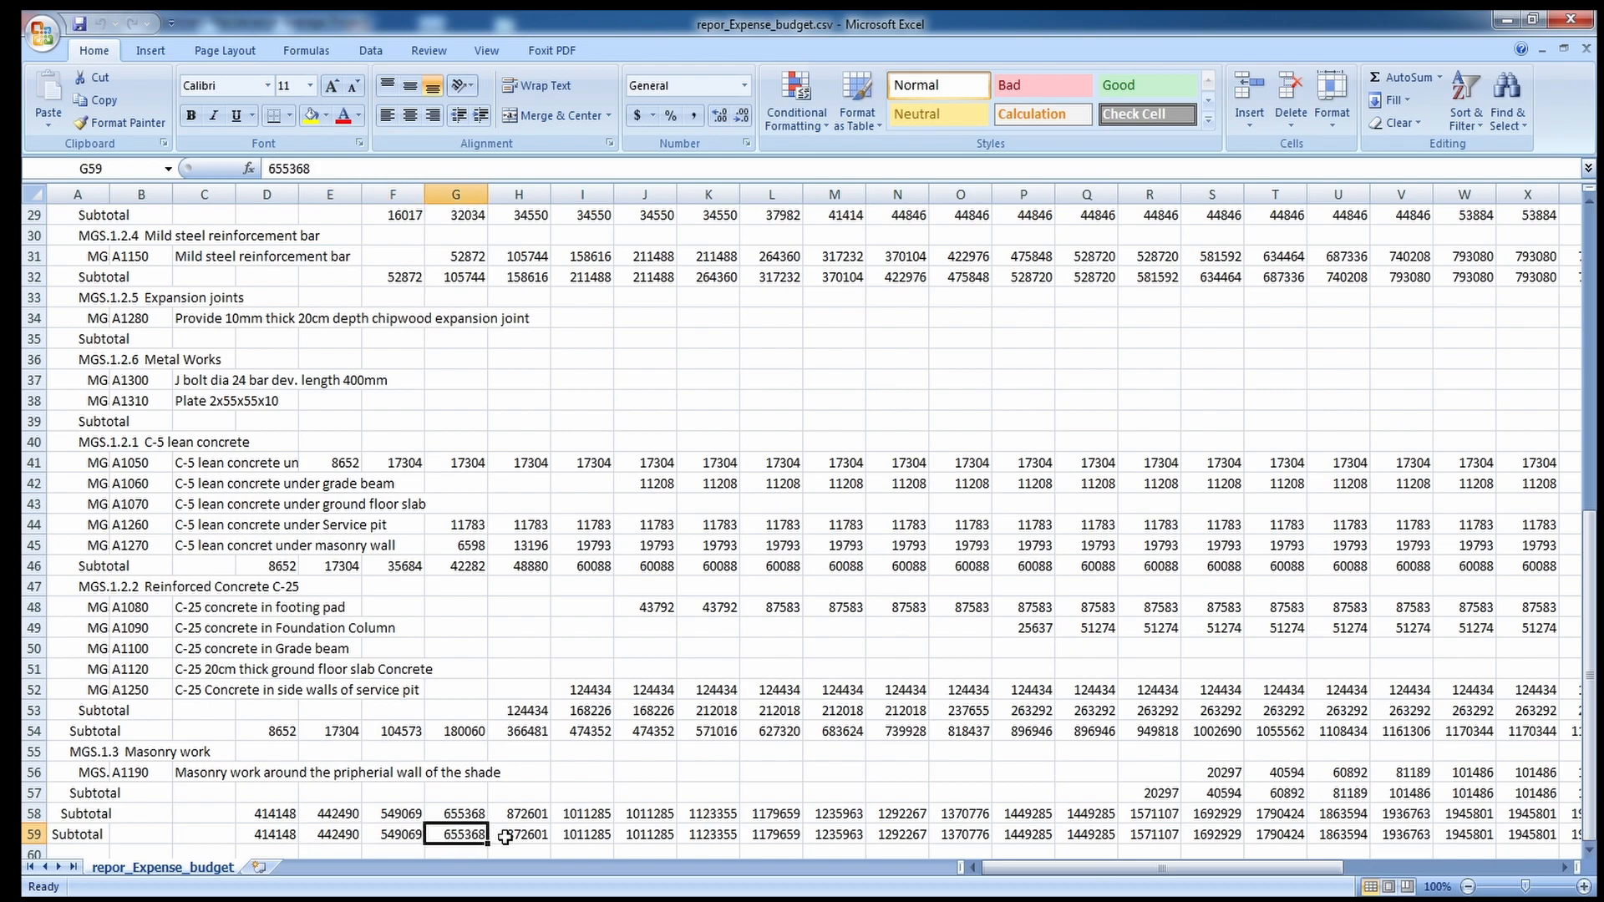
left_click(505, 837)
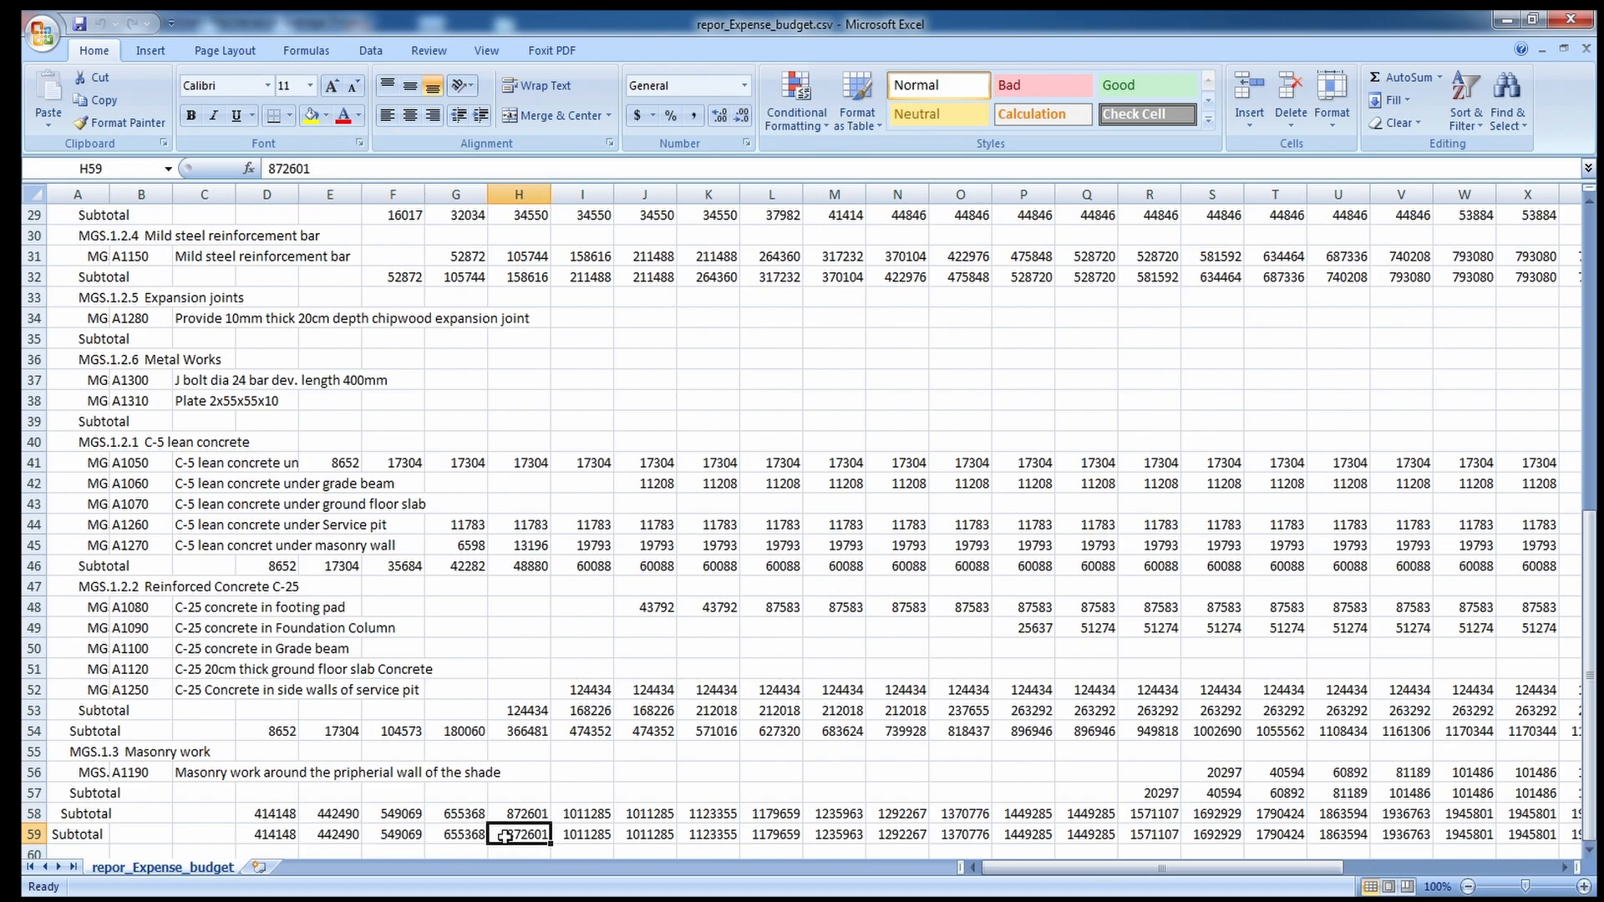
Delete rows 4 to 58, keeping only the report headers and the last Subtotal row.
left_click(30, 812)
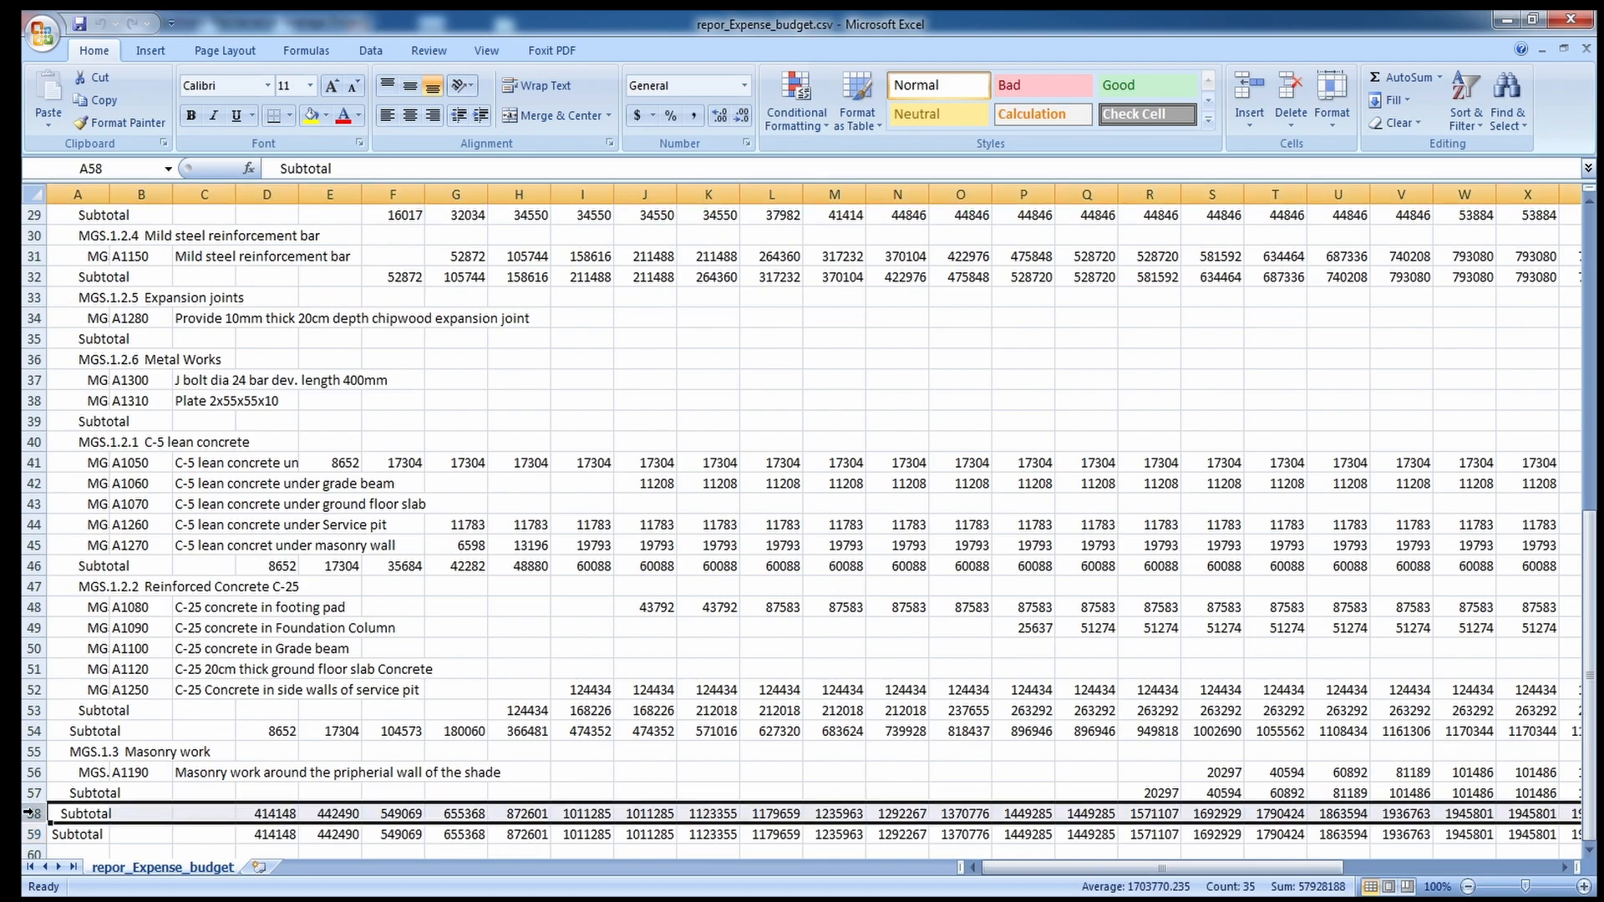
left_click_drag(29, 813, 78, 415)
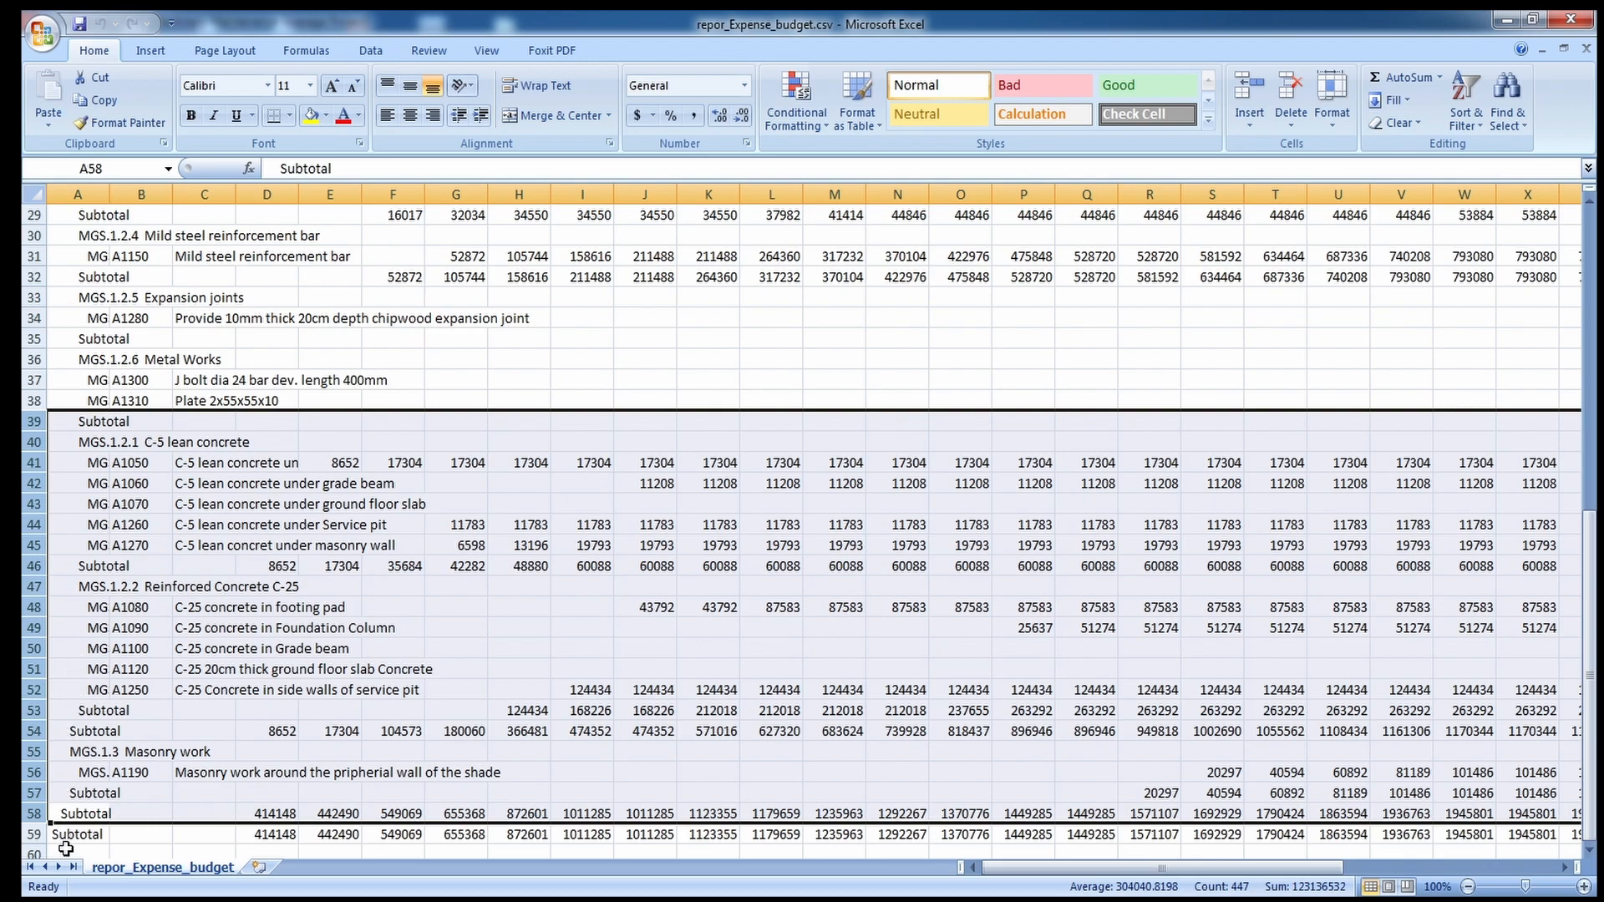
left_click_drag(34, 813, 60, 280)
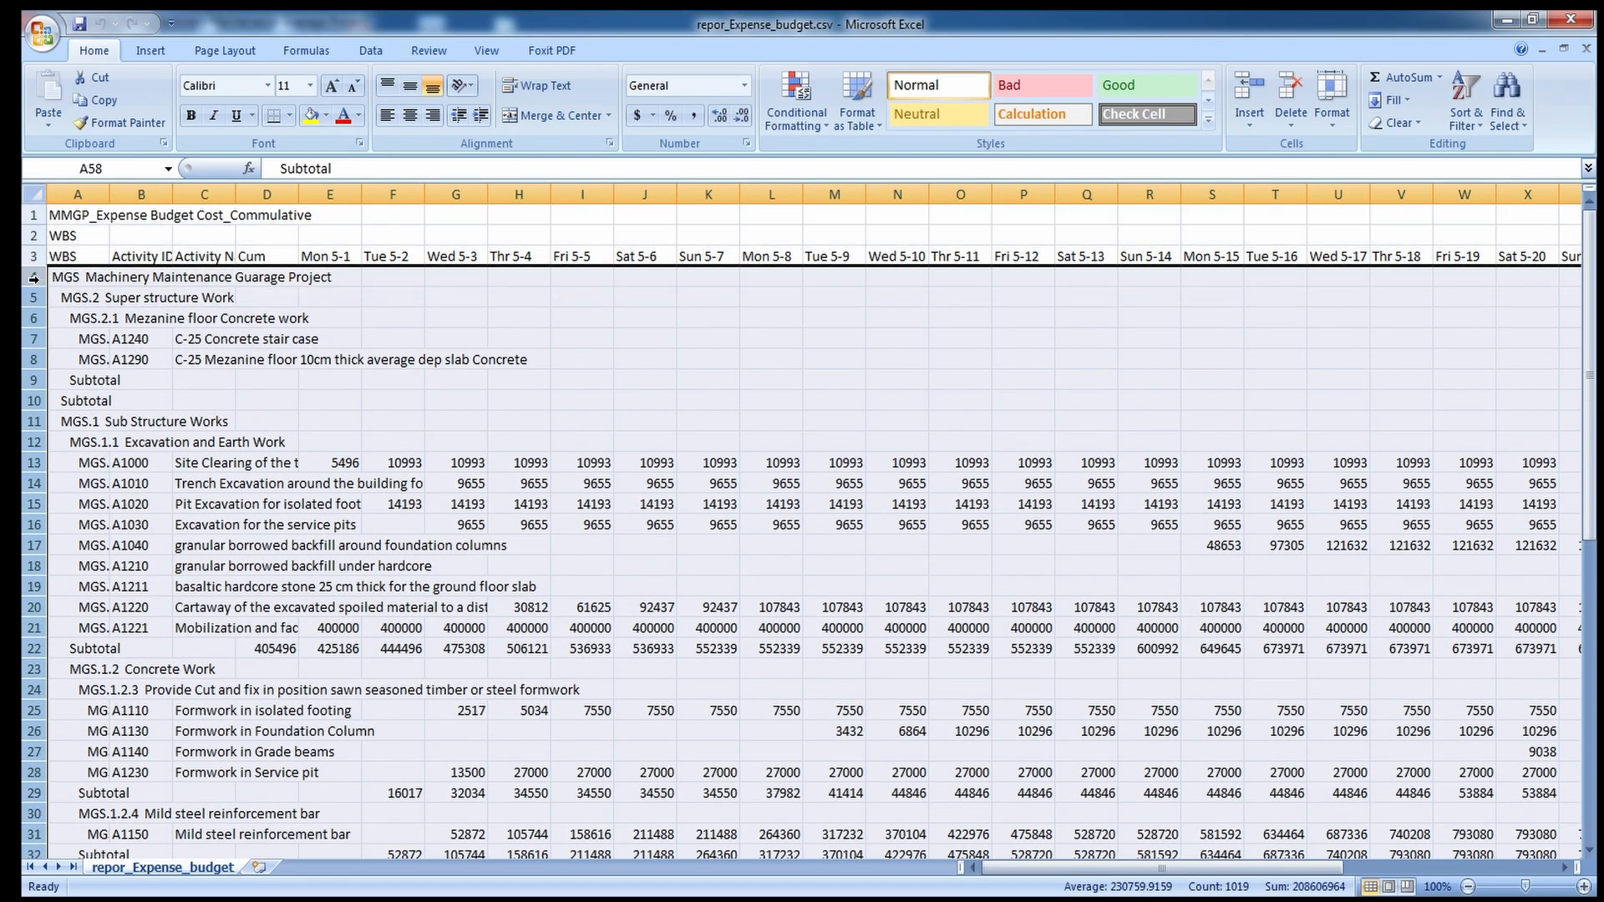
right_click(34, 276)
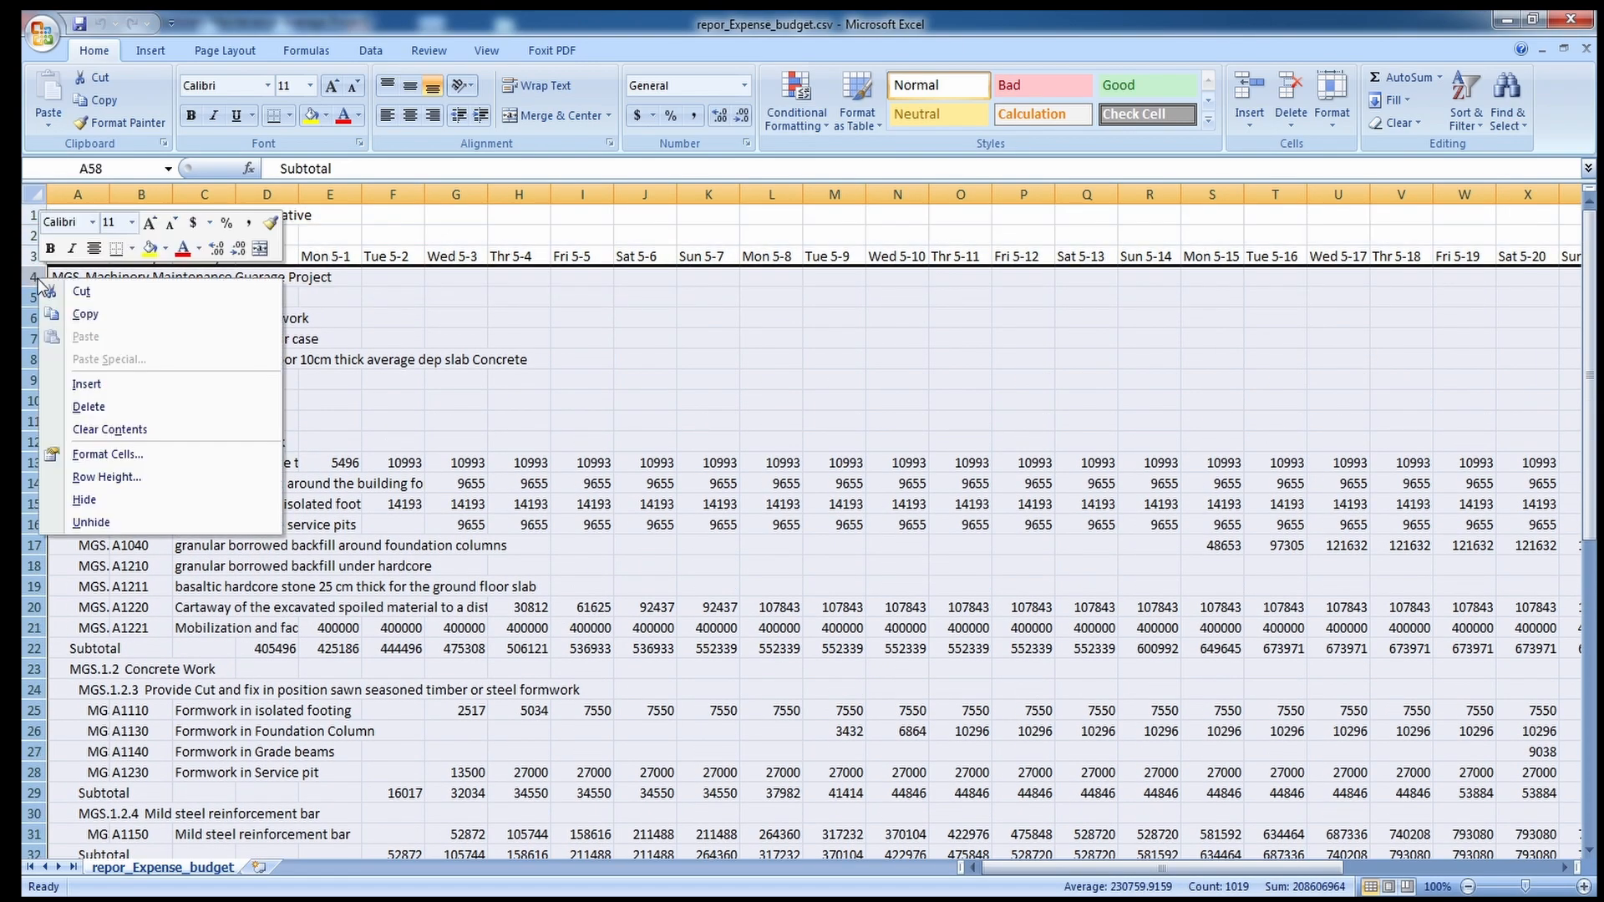
left_click(123, 409)
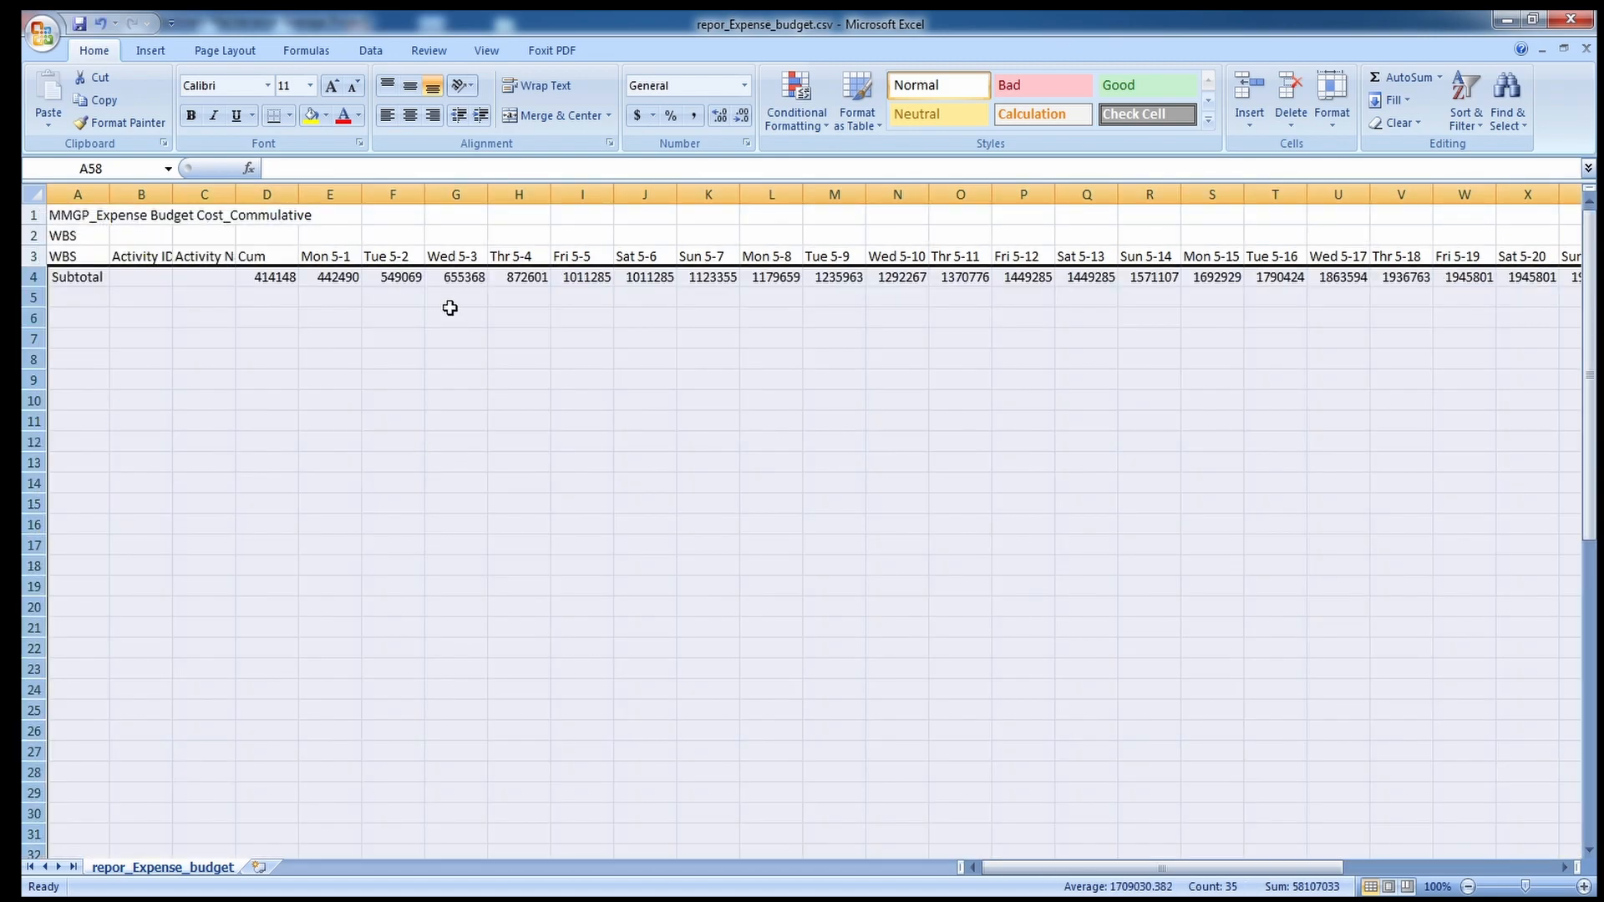
Widen columns A to C to fit the WBS, Activity ID and Activity Name headers.
left_click(369, 329)
left_click_drag(173, 194, 316, 194)
left_click(409, 296)
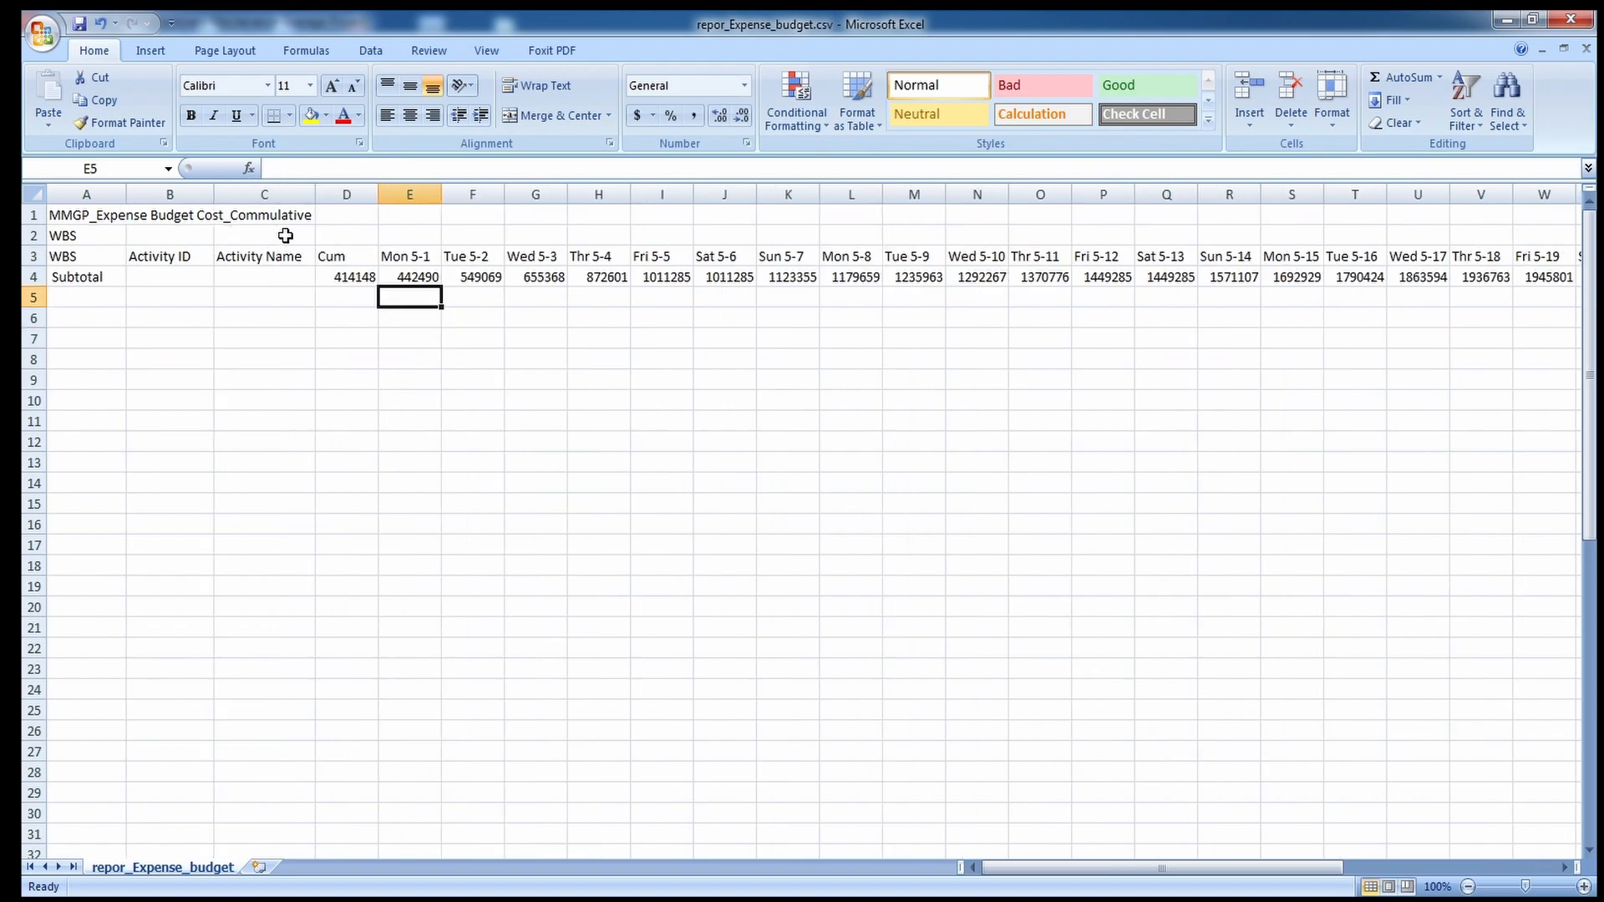
left_click(152, 219)
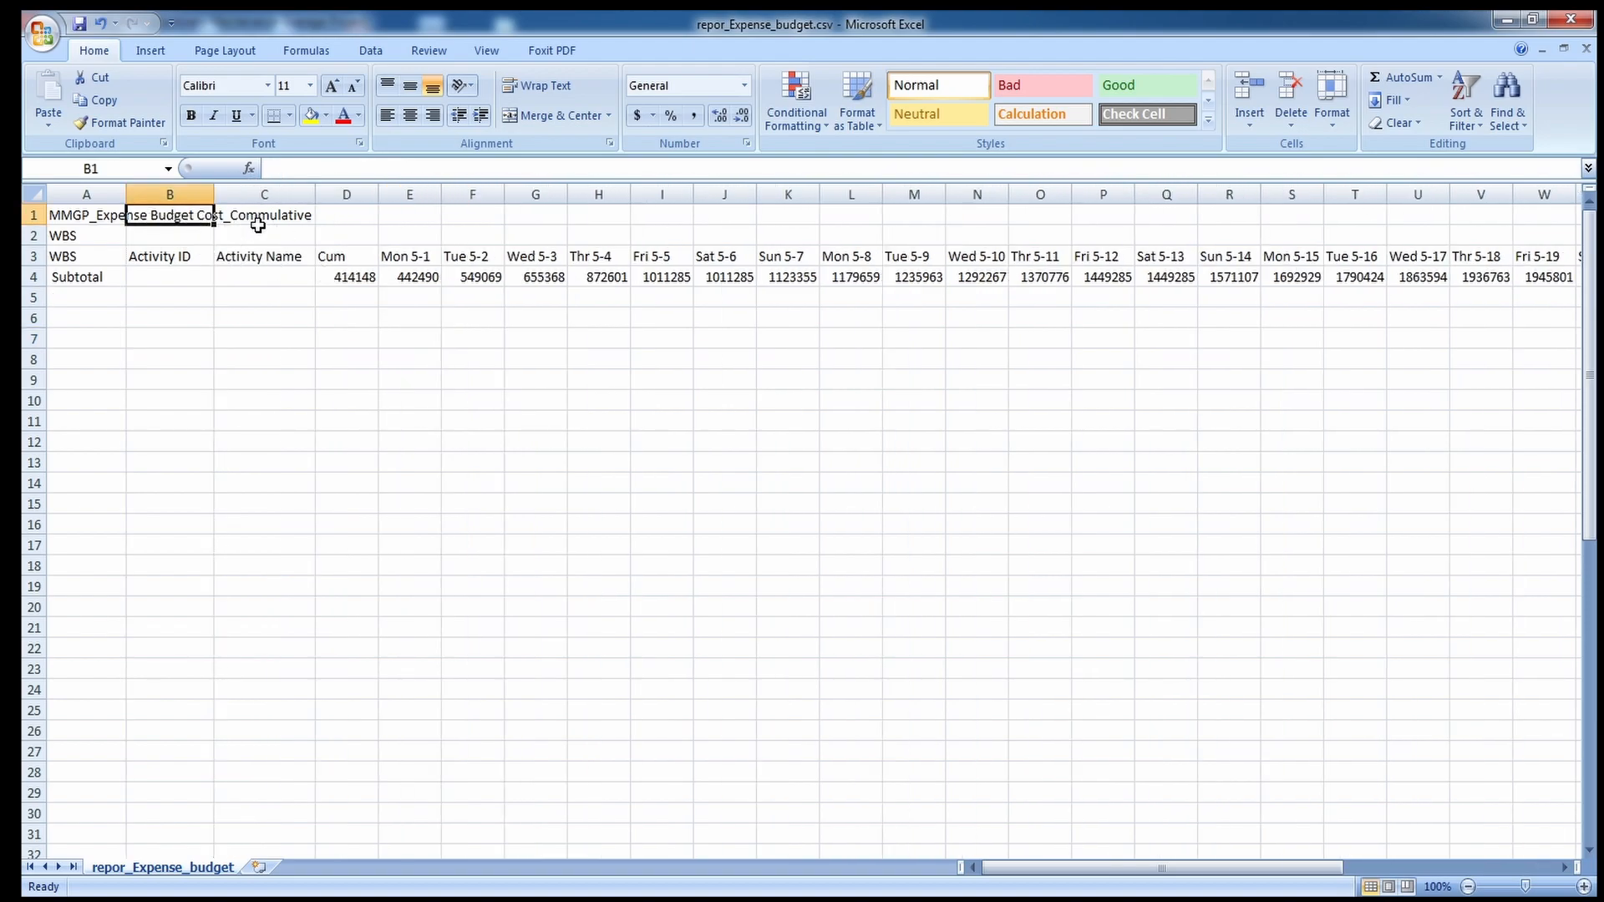
left_click(351, 219)
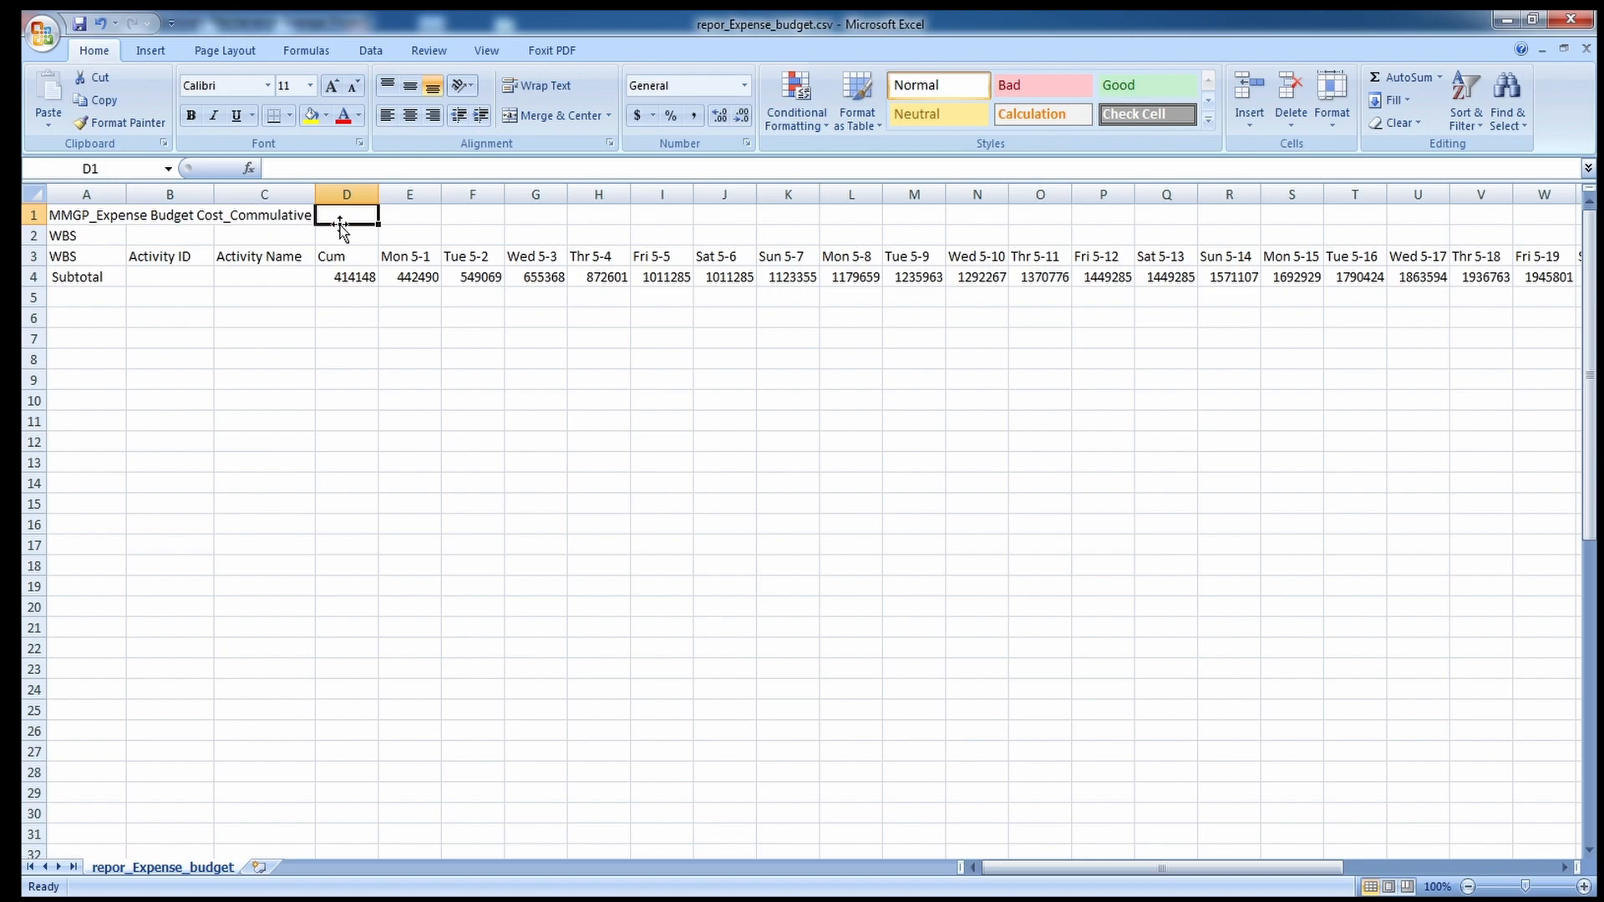
left_click(425, 216)
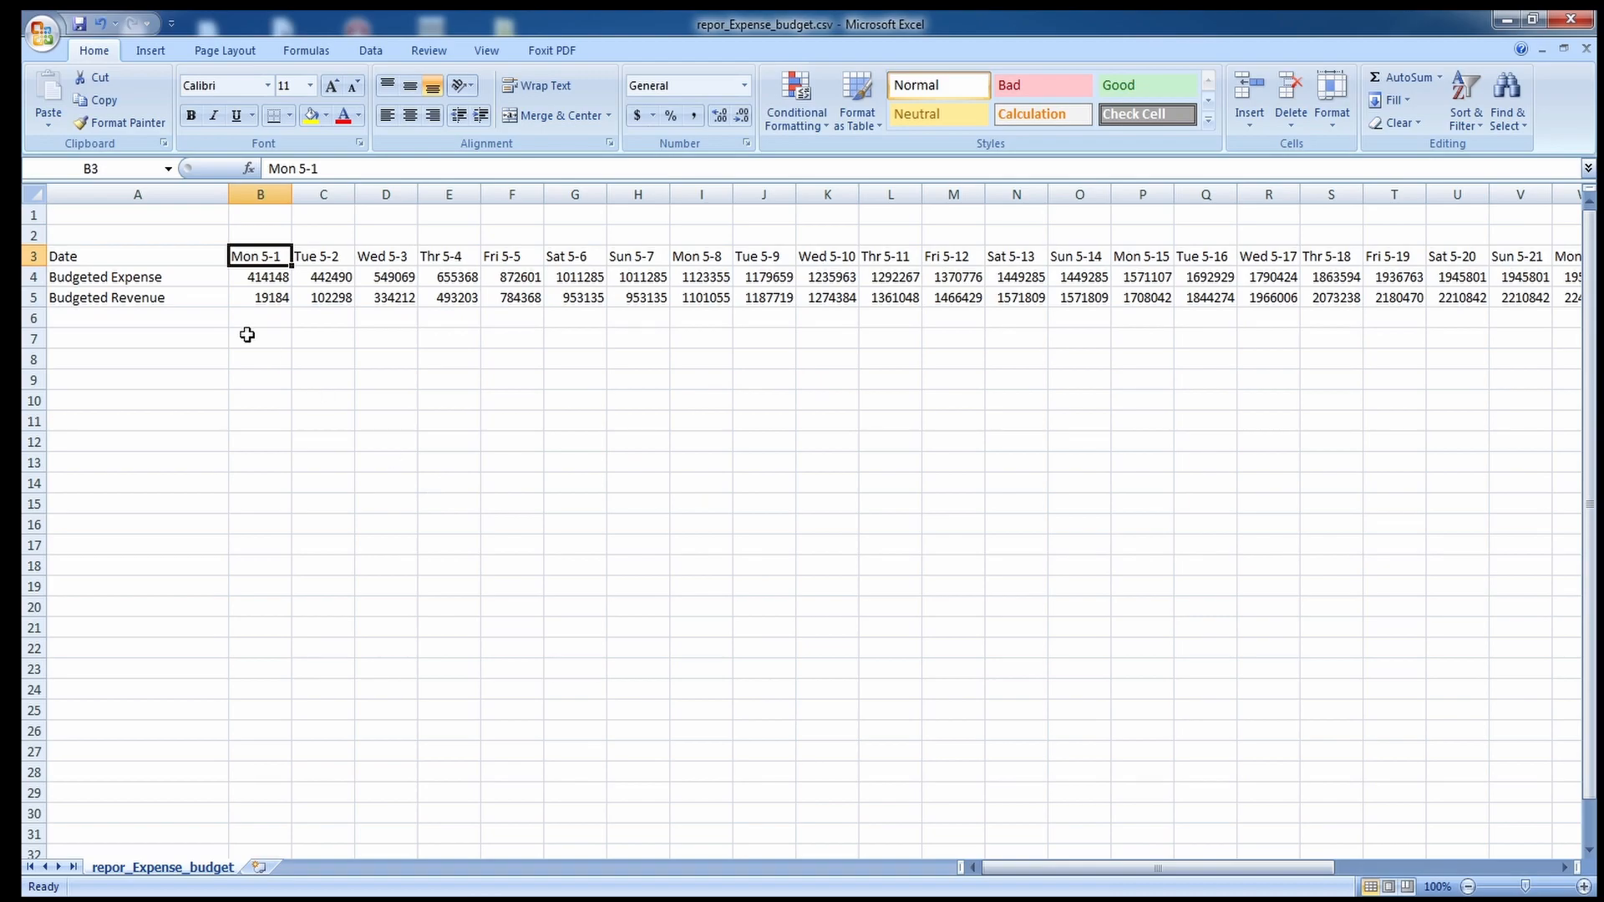
Review the Date, Budgeted Expense and Budgeted Revenue rows and their daily values.
left_click(167, 264)
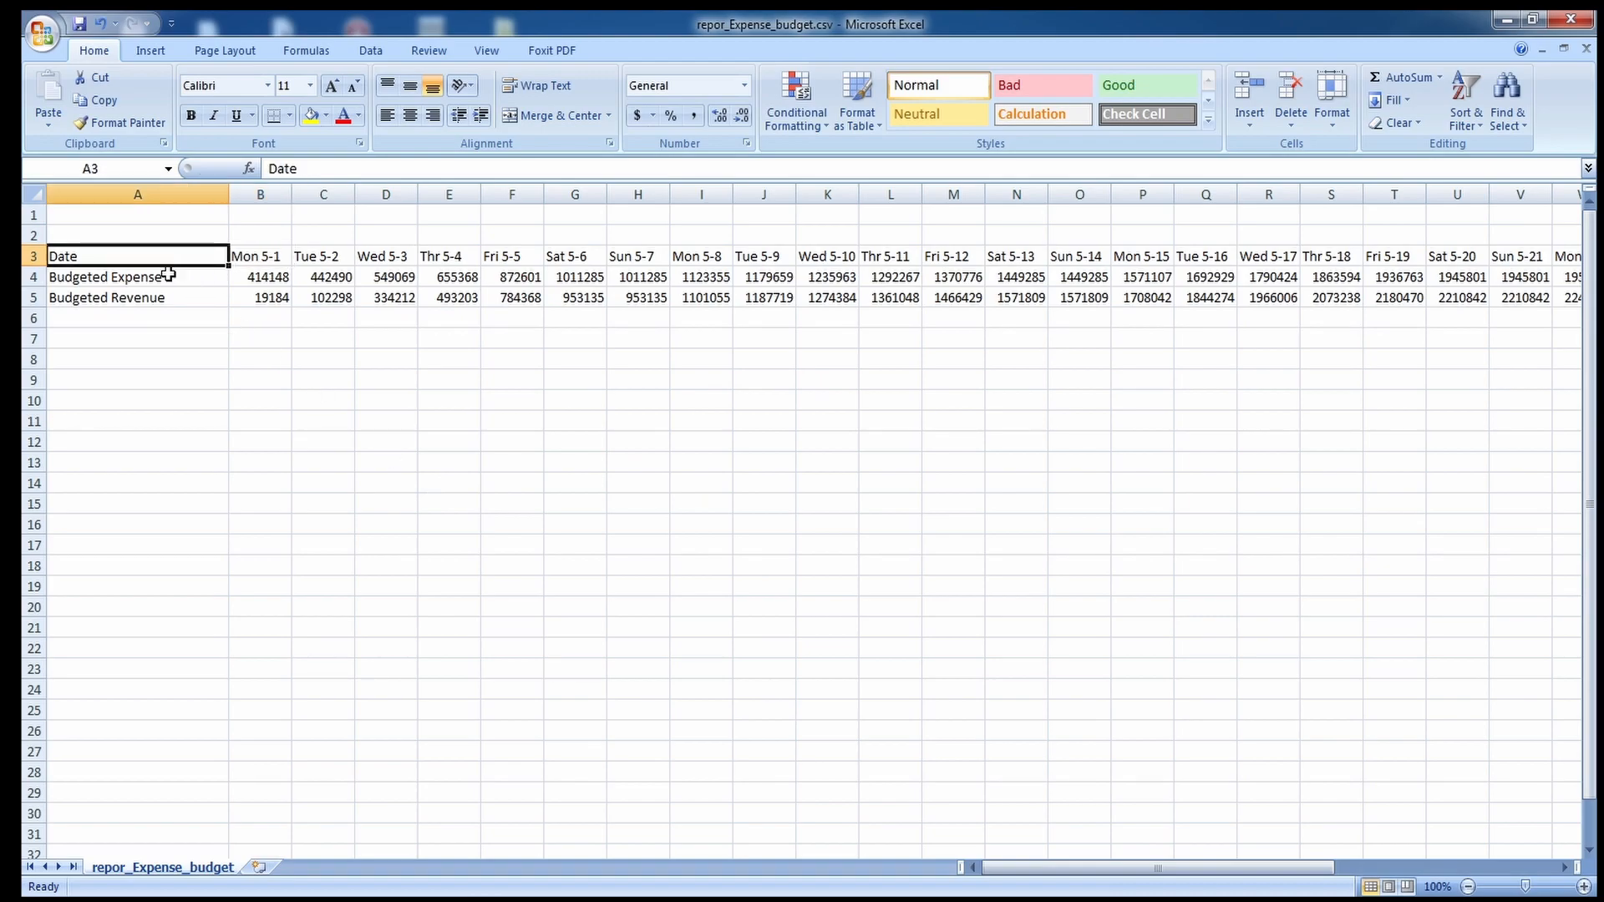
left_click(125, 278)
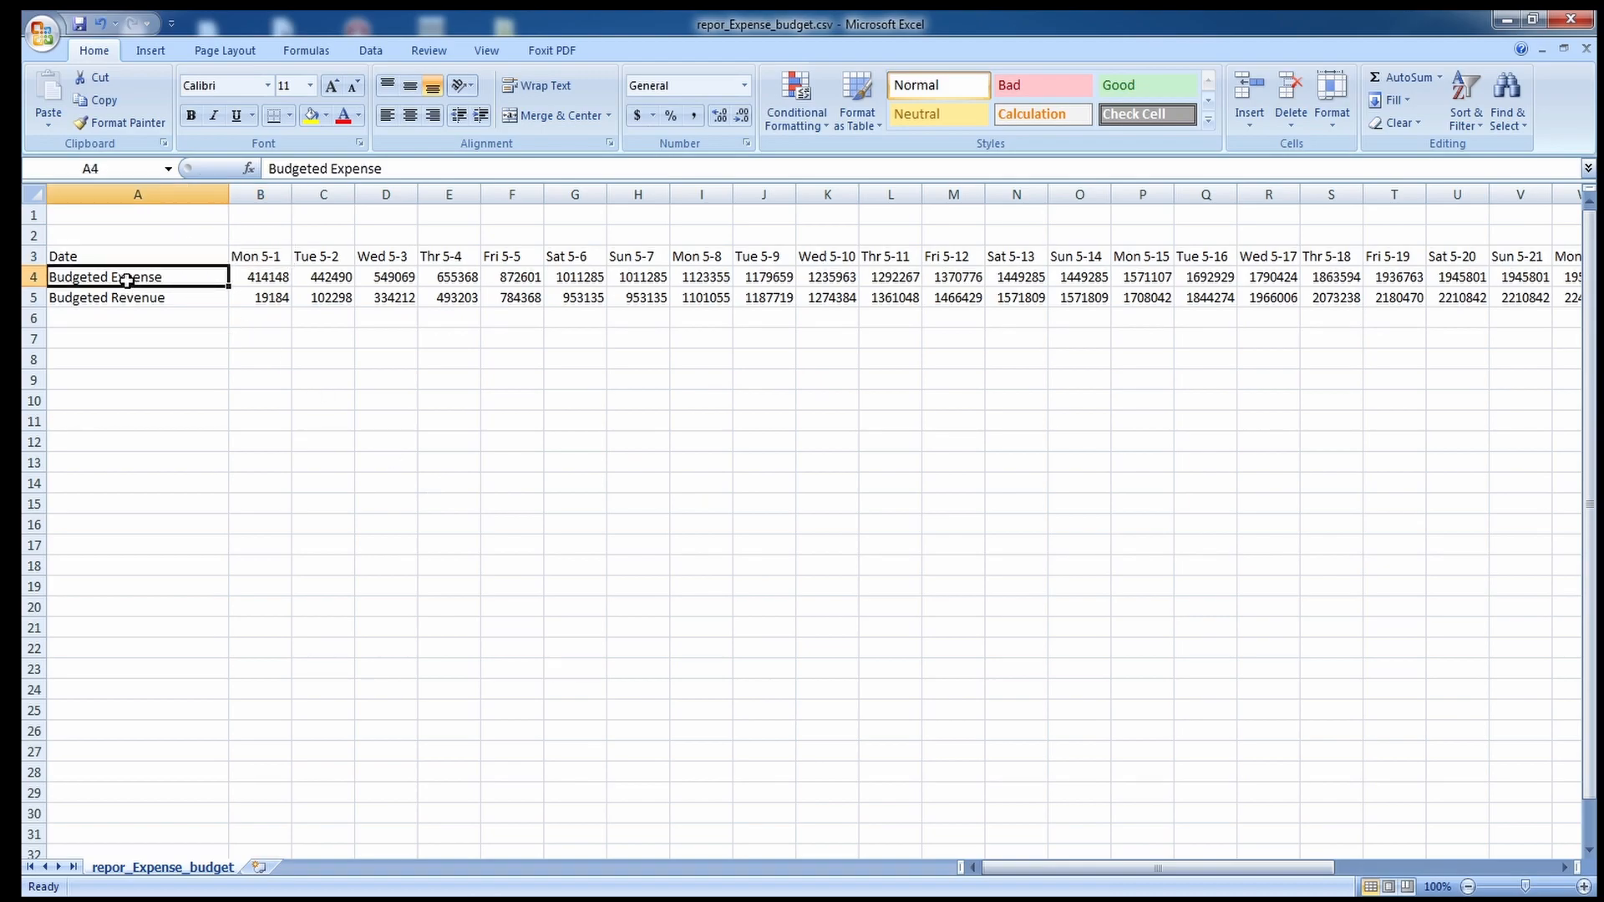
left_click(391, 299)
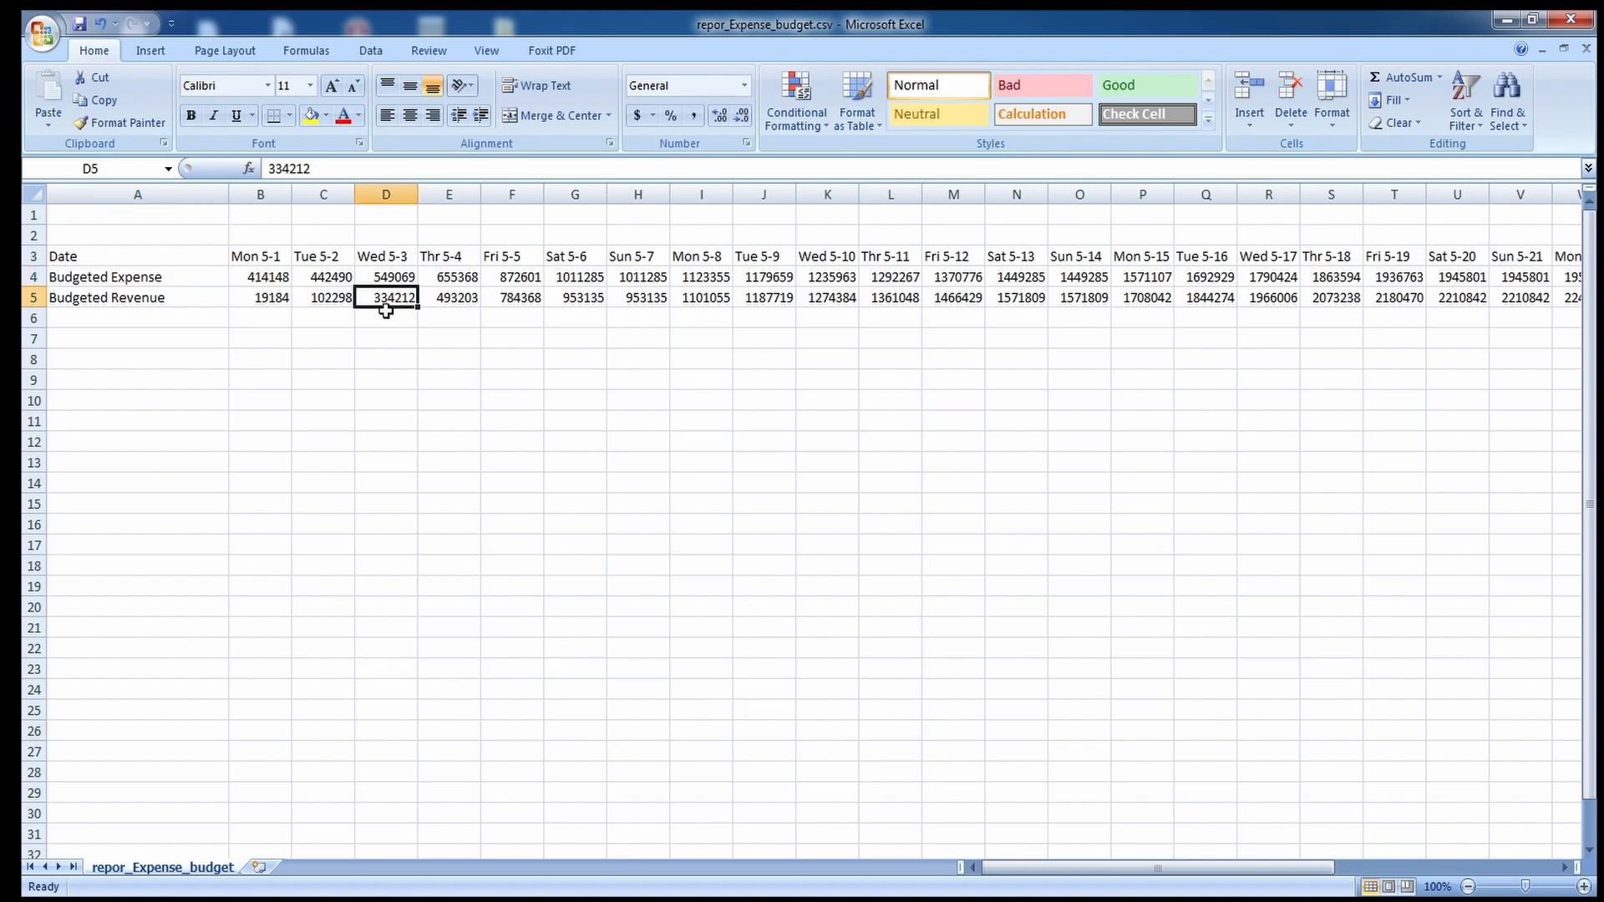
left_click(381, 320)
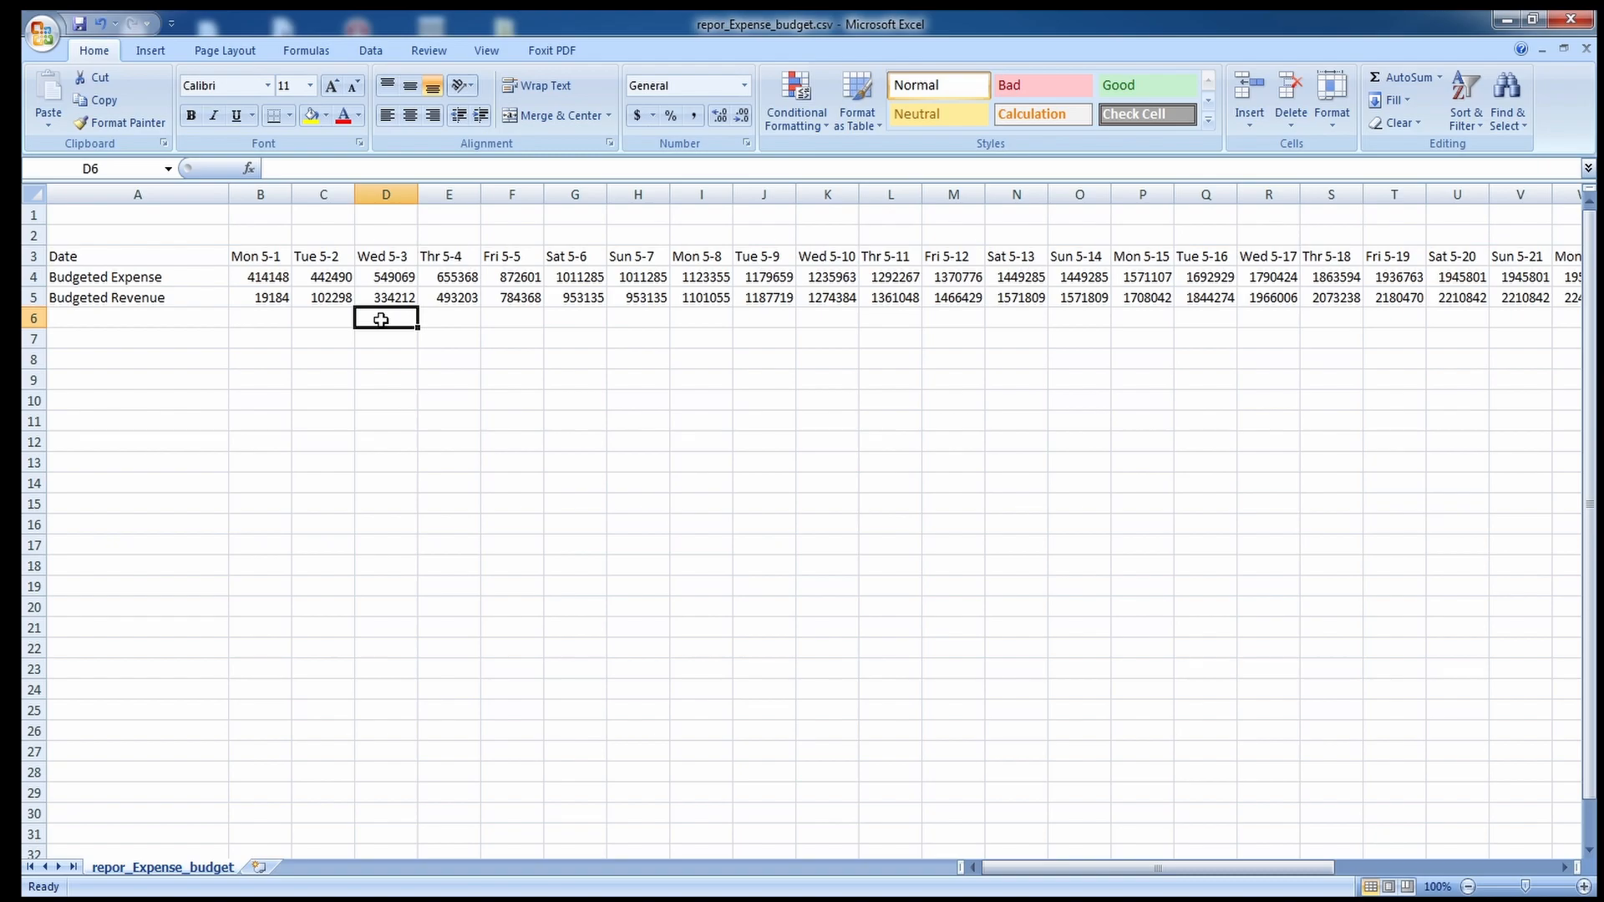
Relabel cells A4 and A5 as Budgeted Cost of Expense and Budgeted Cost of Revenue.
left_click(122, 273)
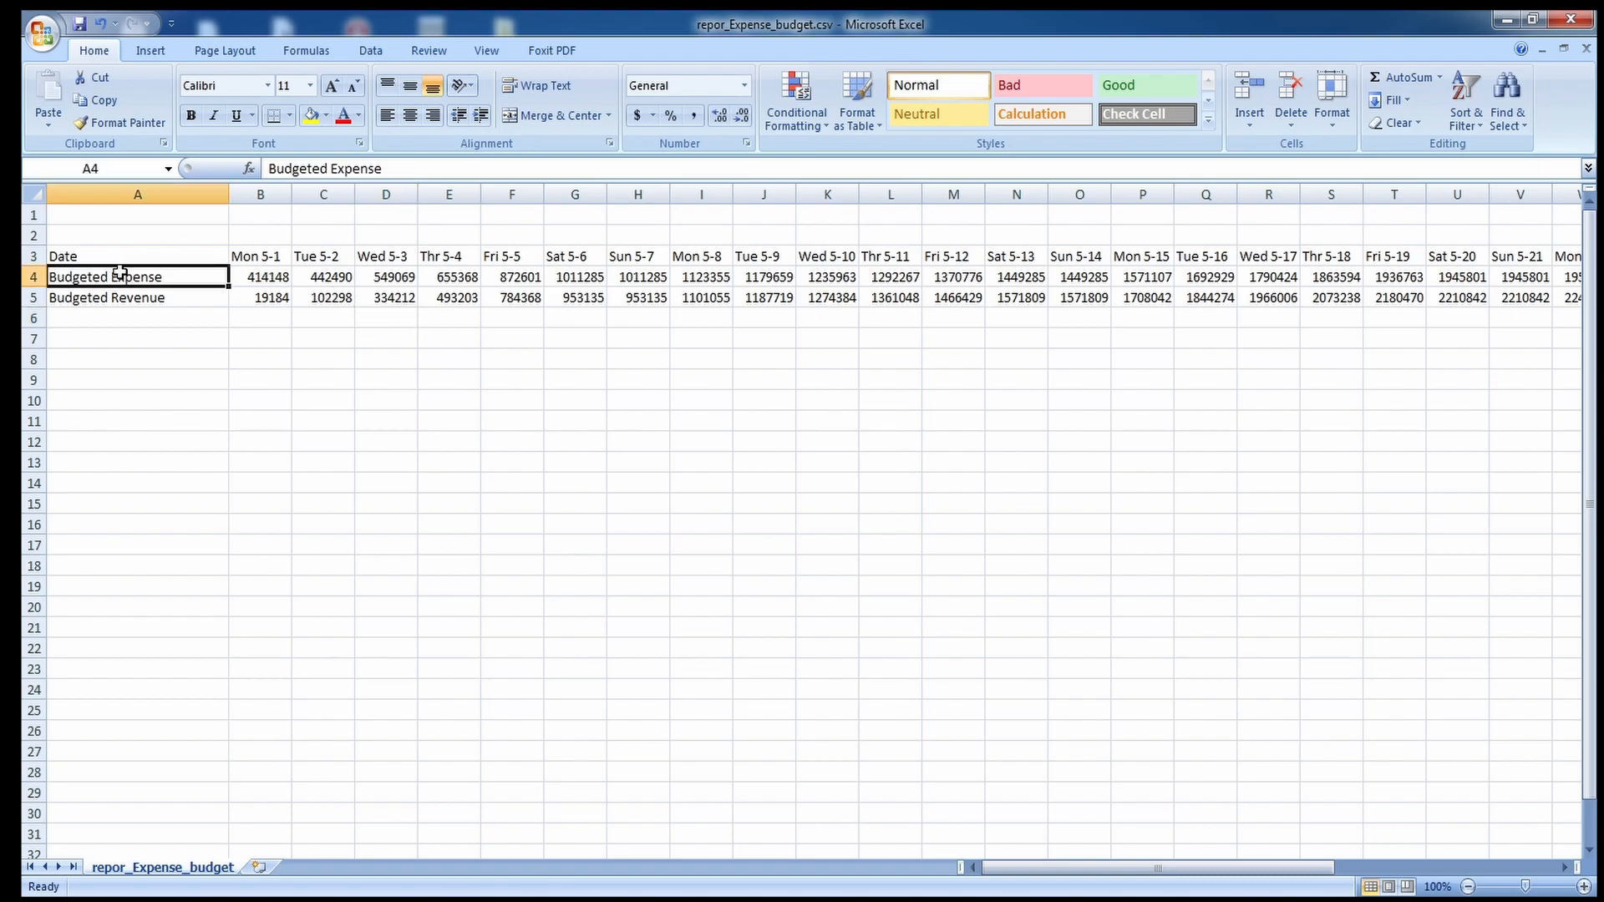
left_click(107, 299)
left_click(238, 368)
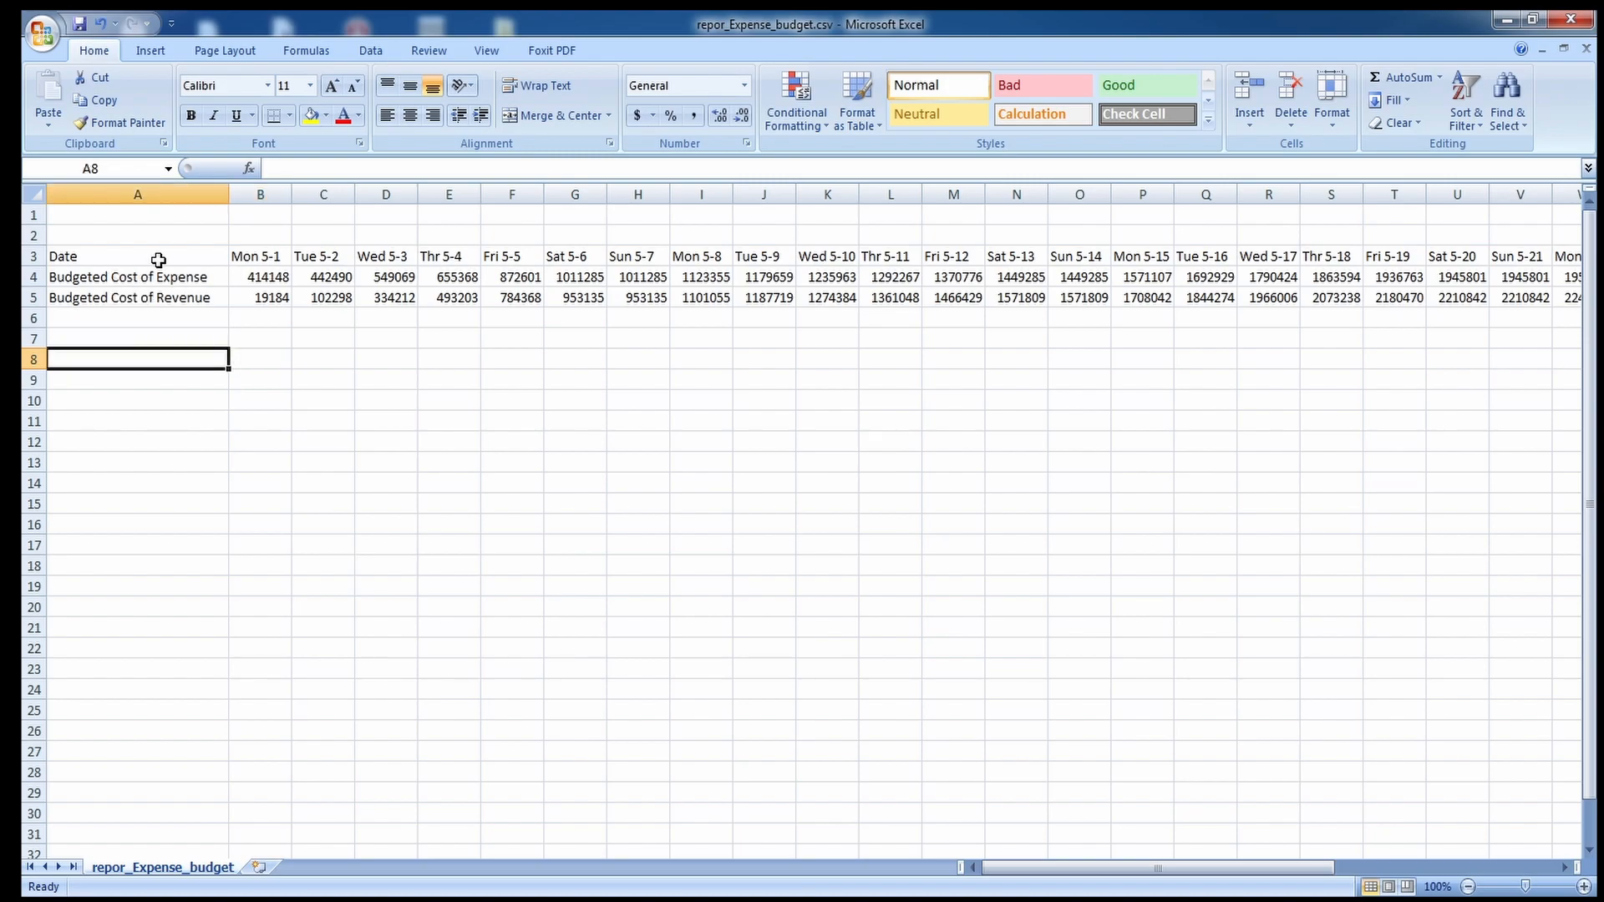
Copy the date, expense and revenue rows from A3 through the Fri 6-2 column, leaving out Period Total.
left_click(158, 259)
left_click(150, 275)
left_click(159, 296)
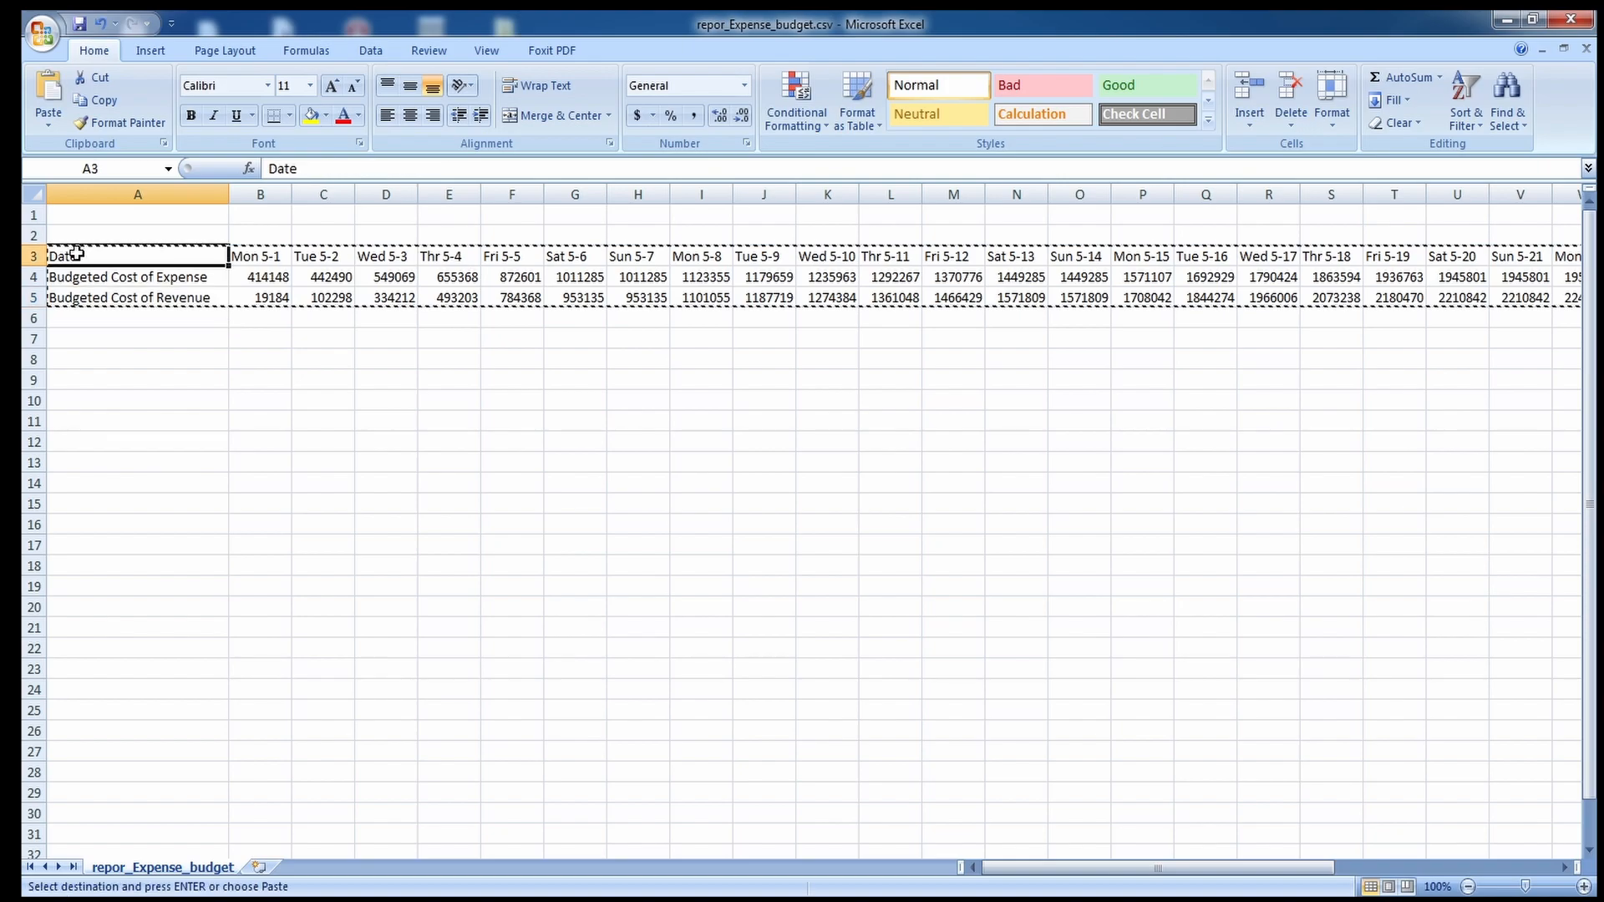
left_click_drag(78, 255, 1423, 300)
right_click(1397, 269)
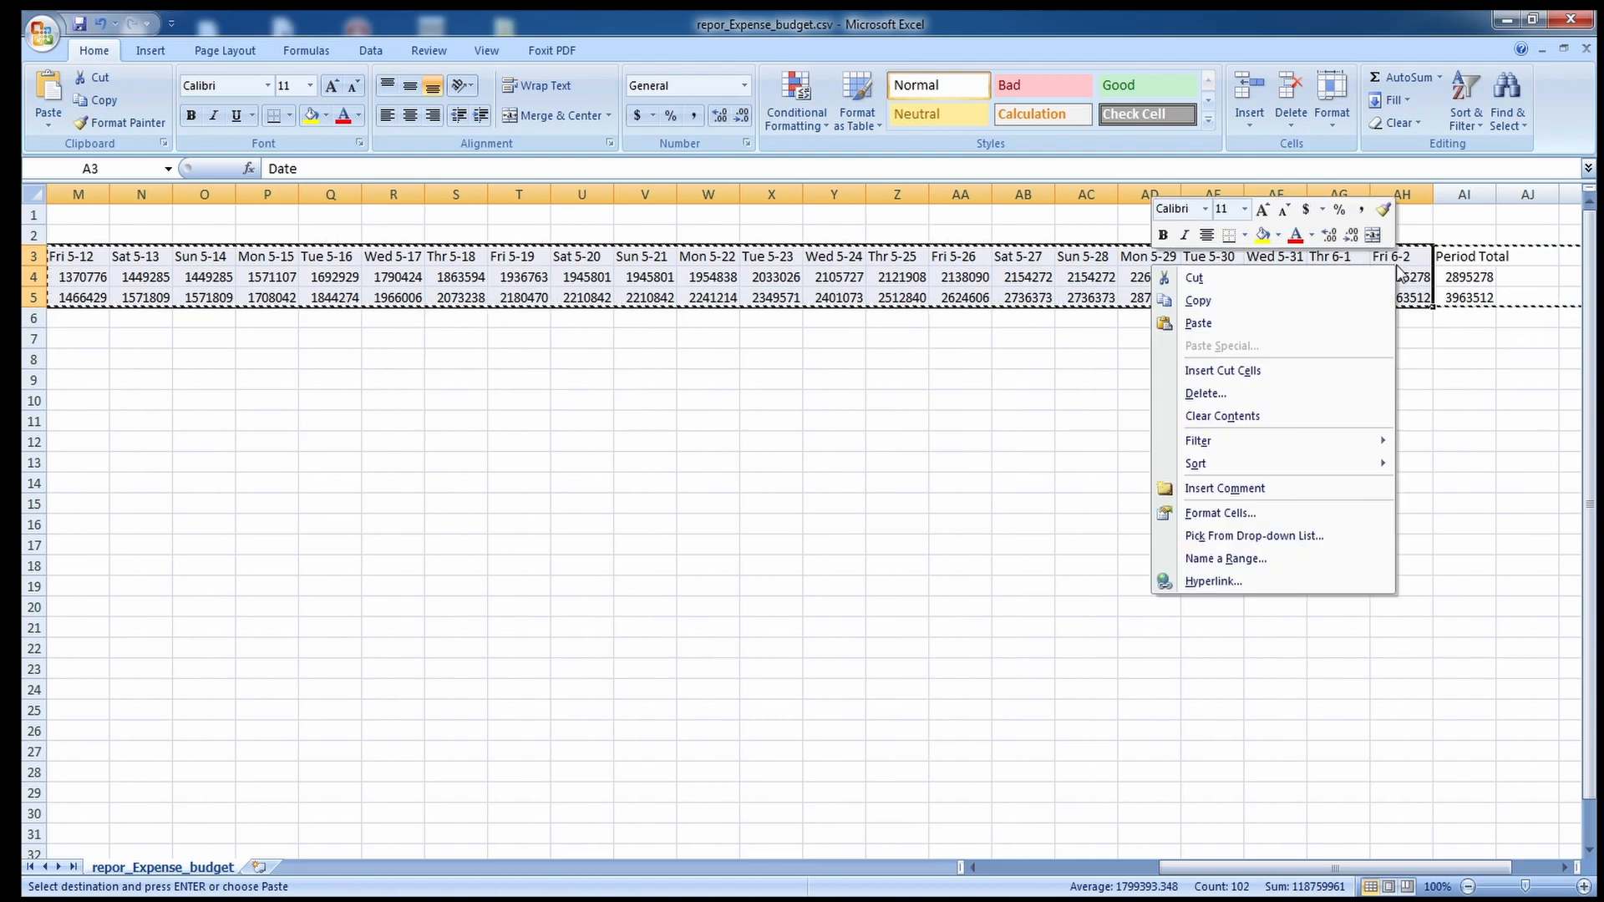
left_click(1300, 300)
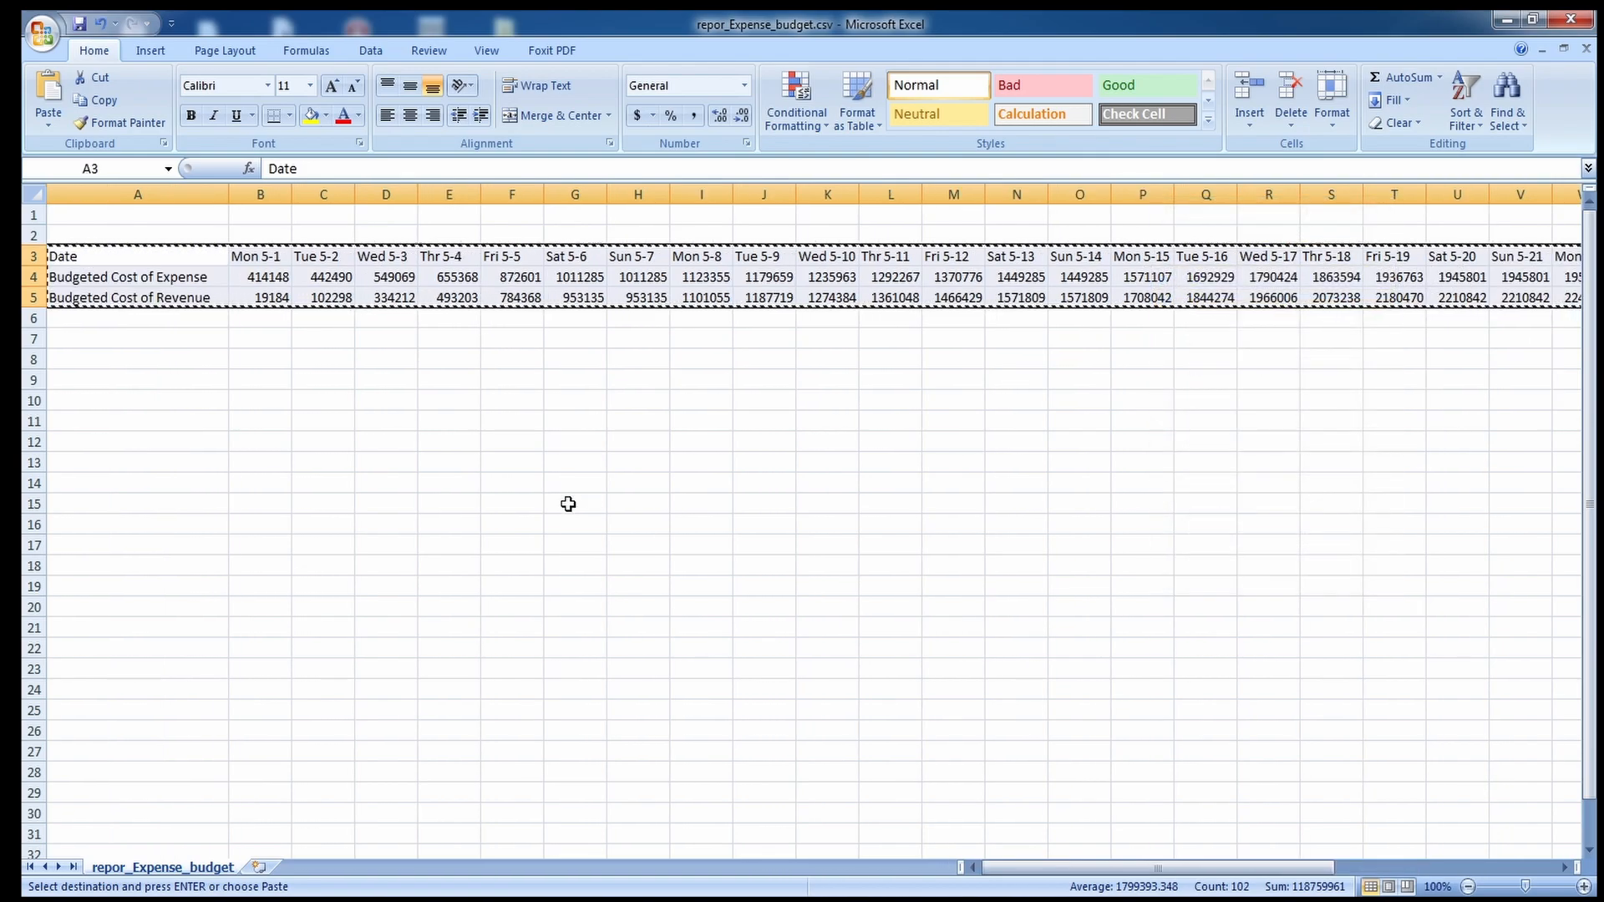
Add a new worksheet and paste the copied rows transposed into columns starting at cell A1.
left_click(266, 869)
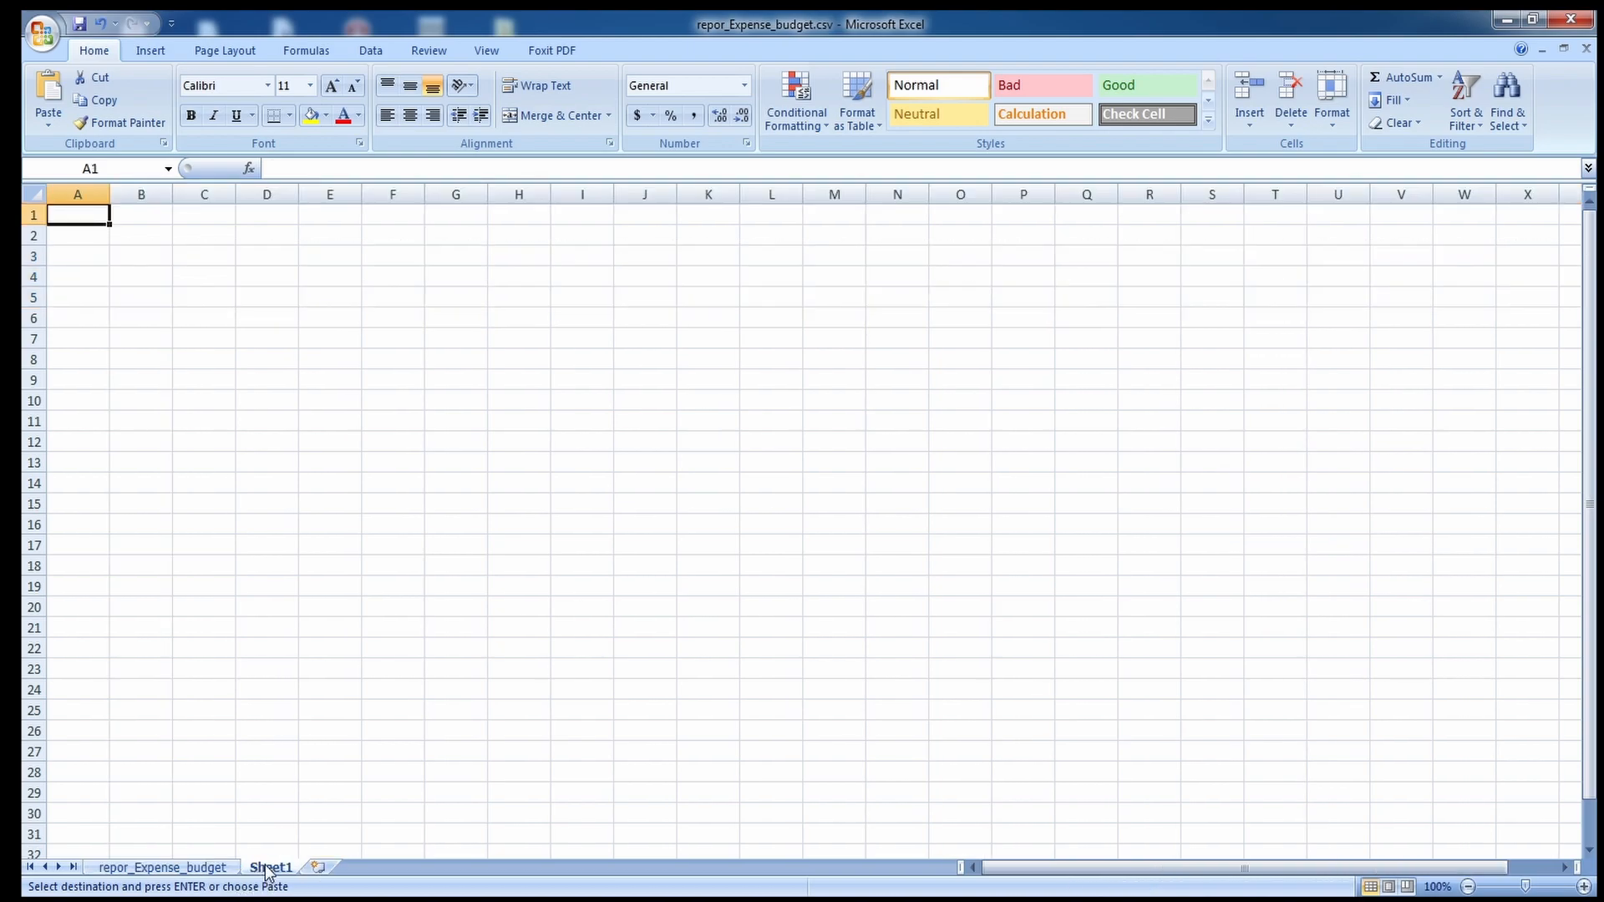
right_click(76, 212)
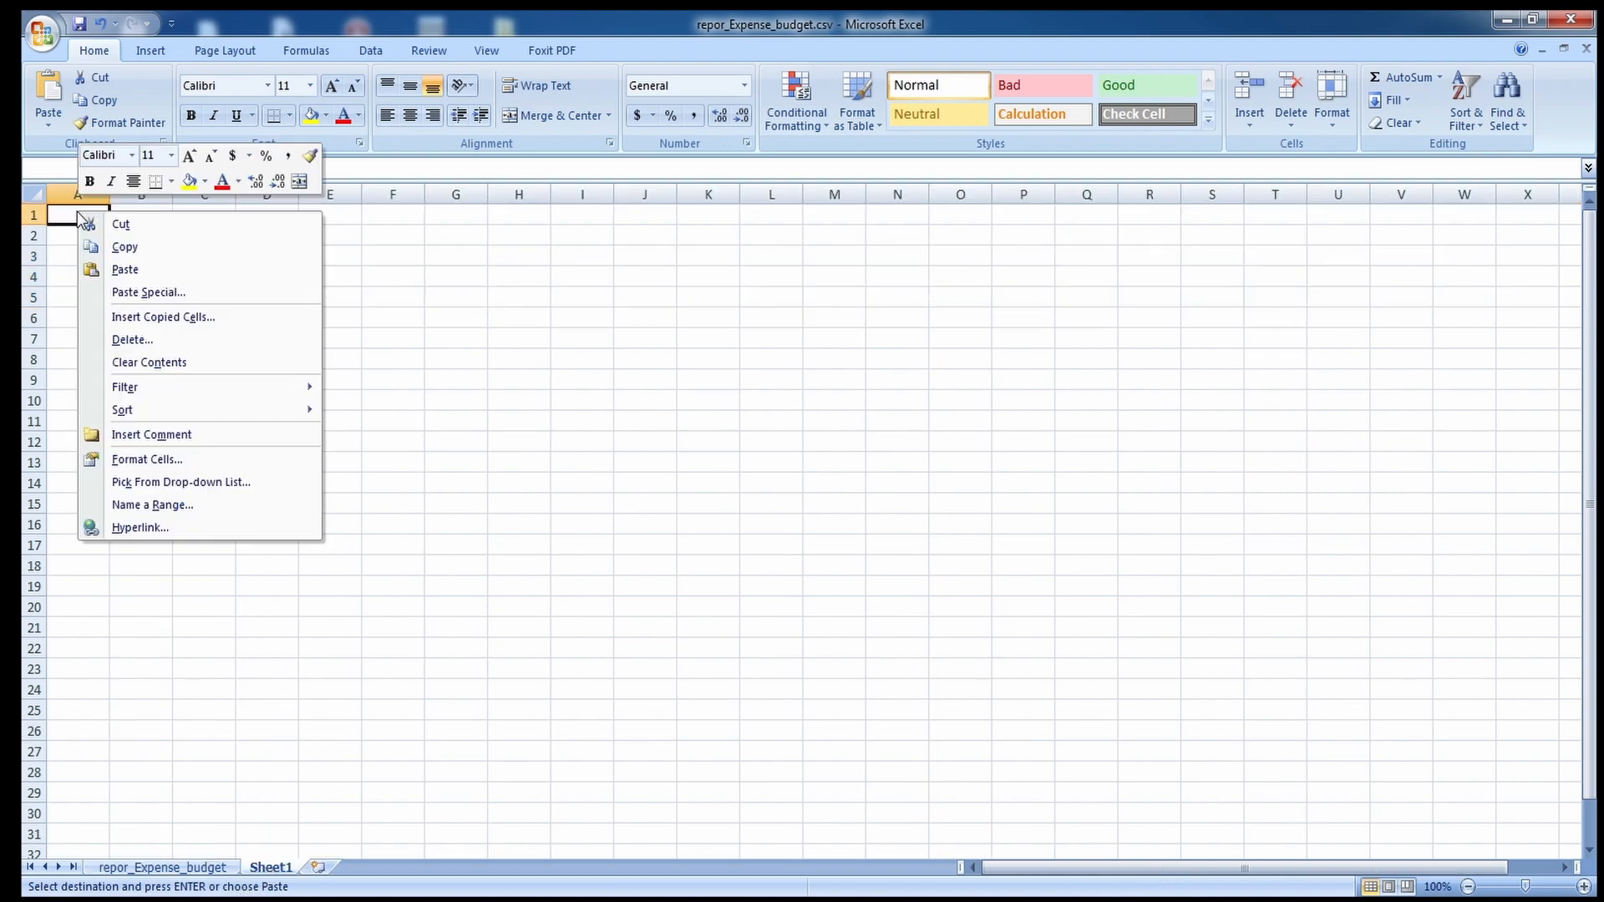
left_click(143, 293)
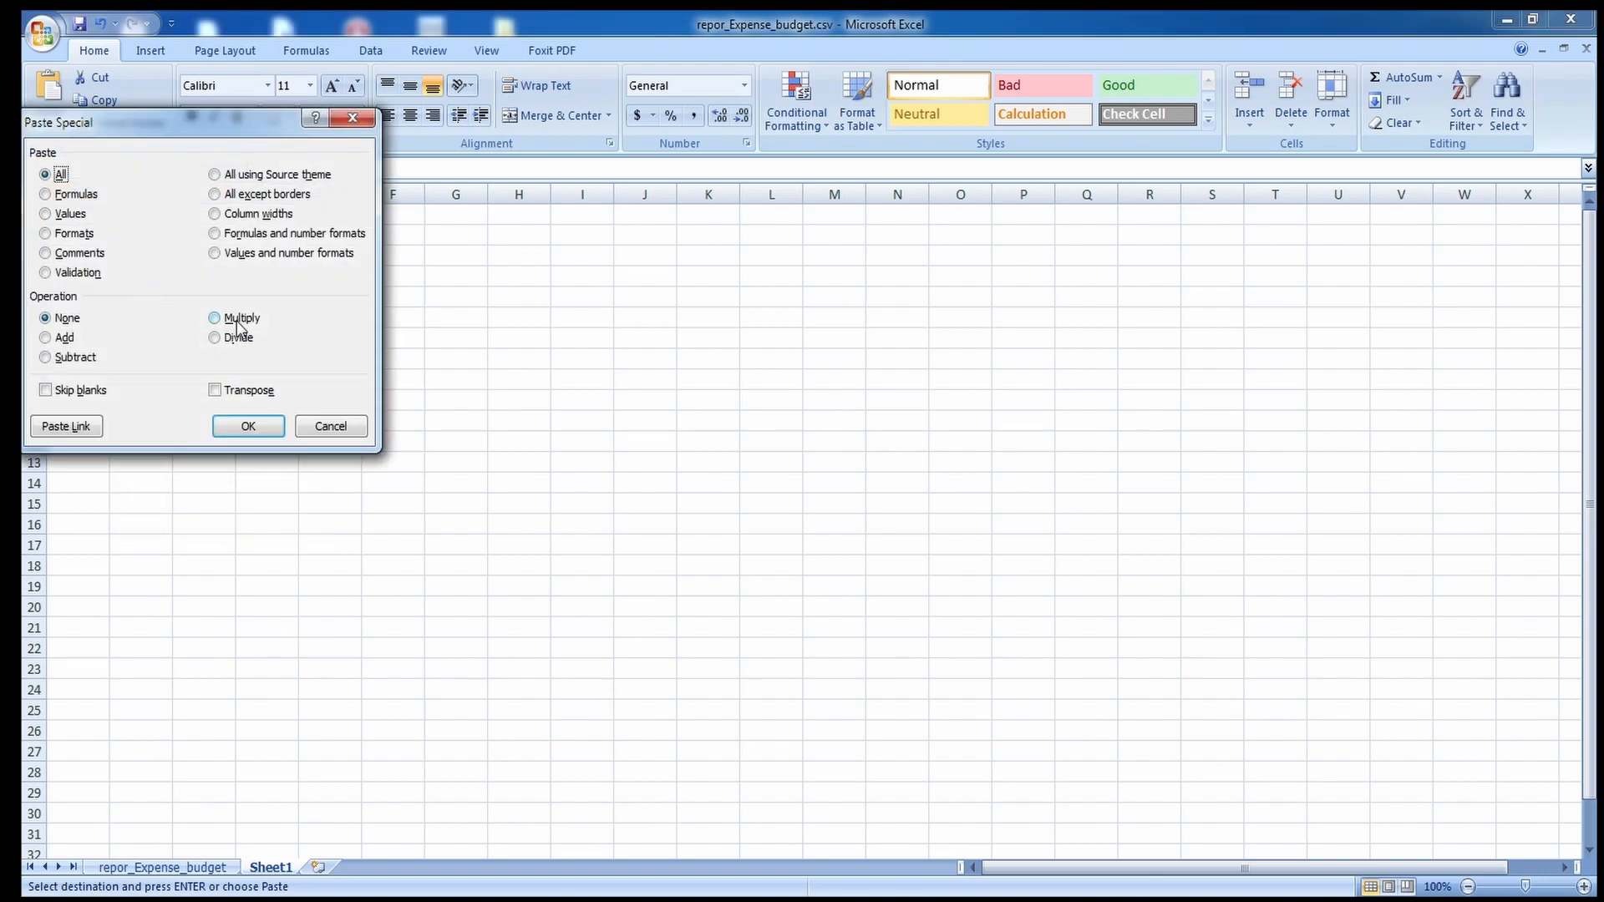
left_click(215, 391)
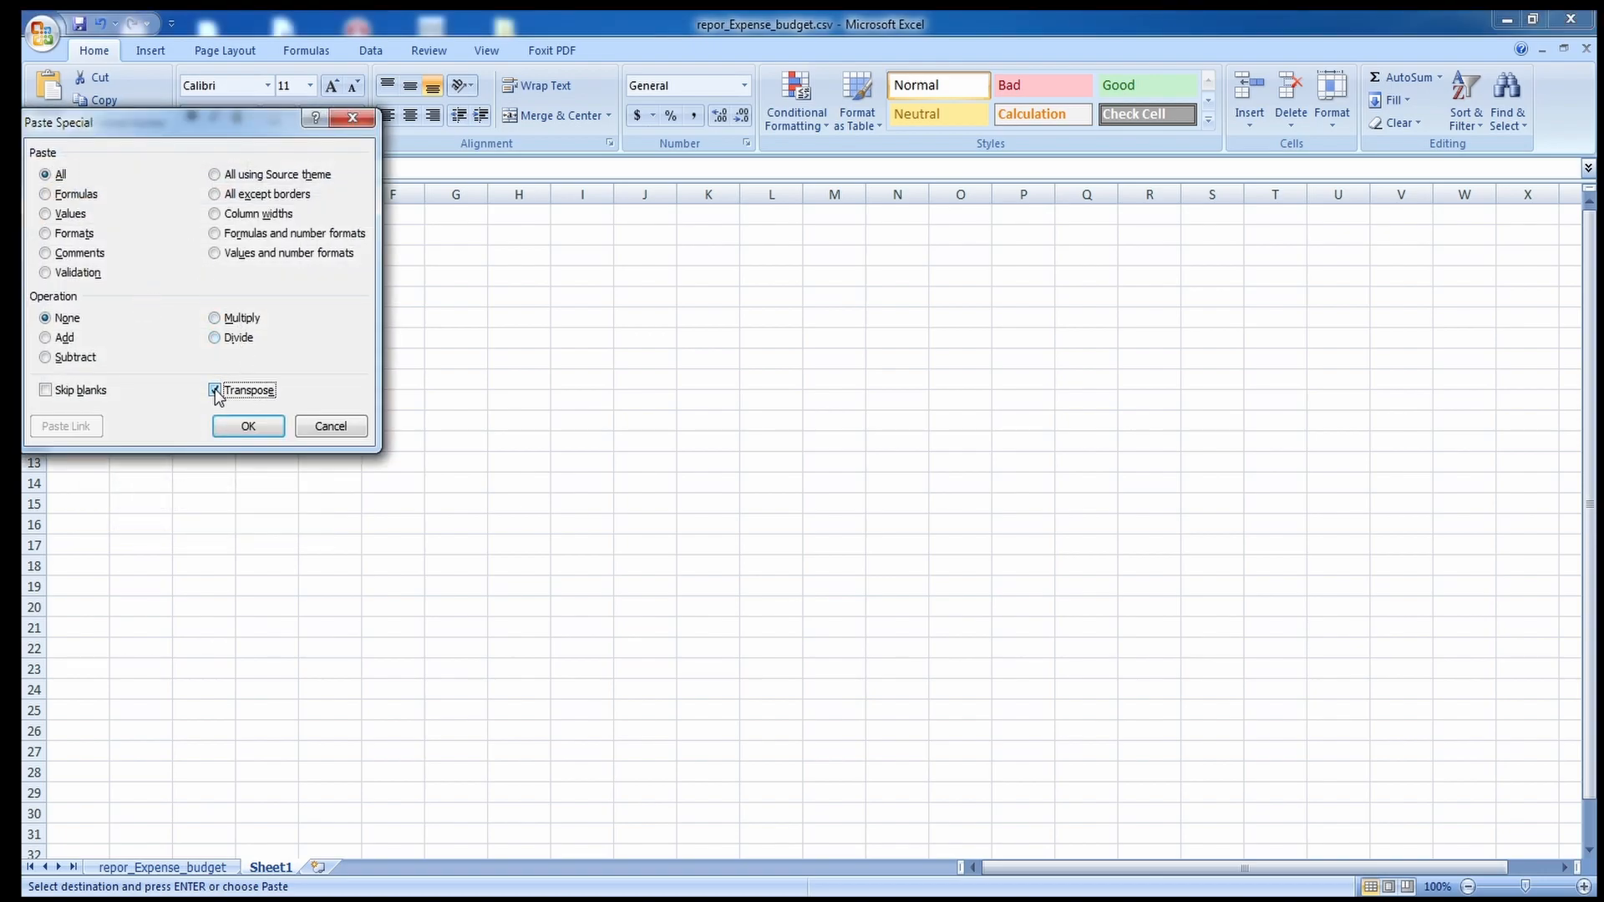
left_click(242, 427)
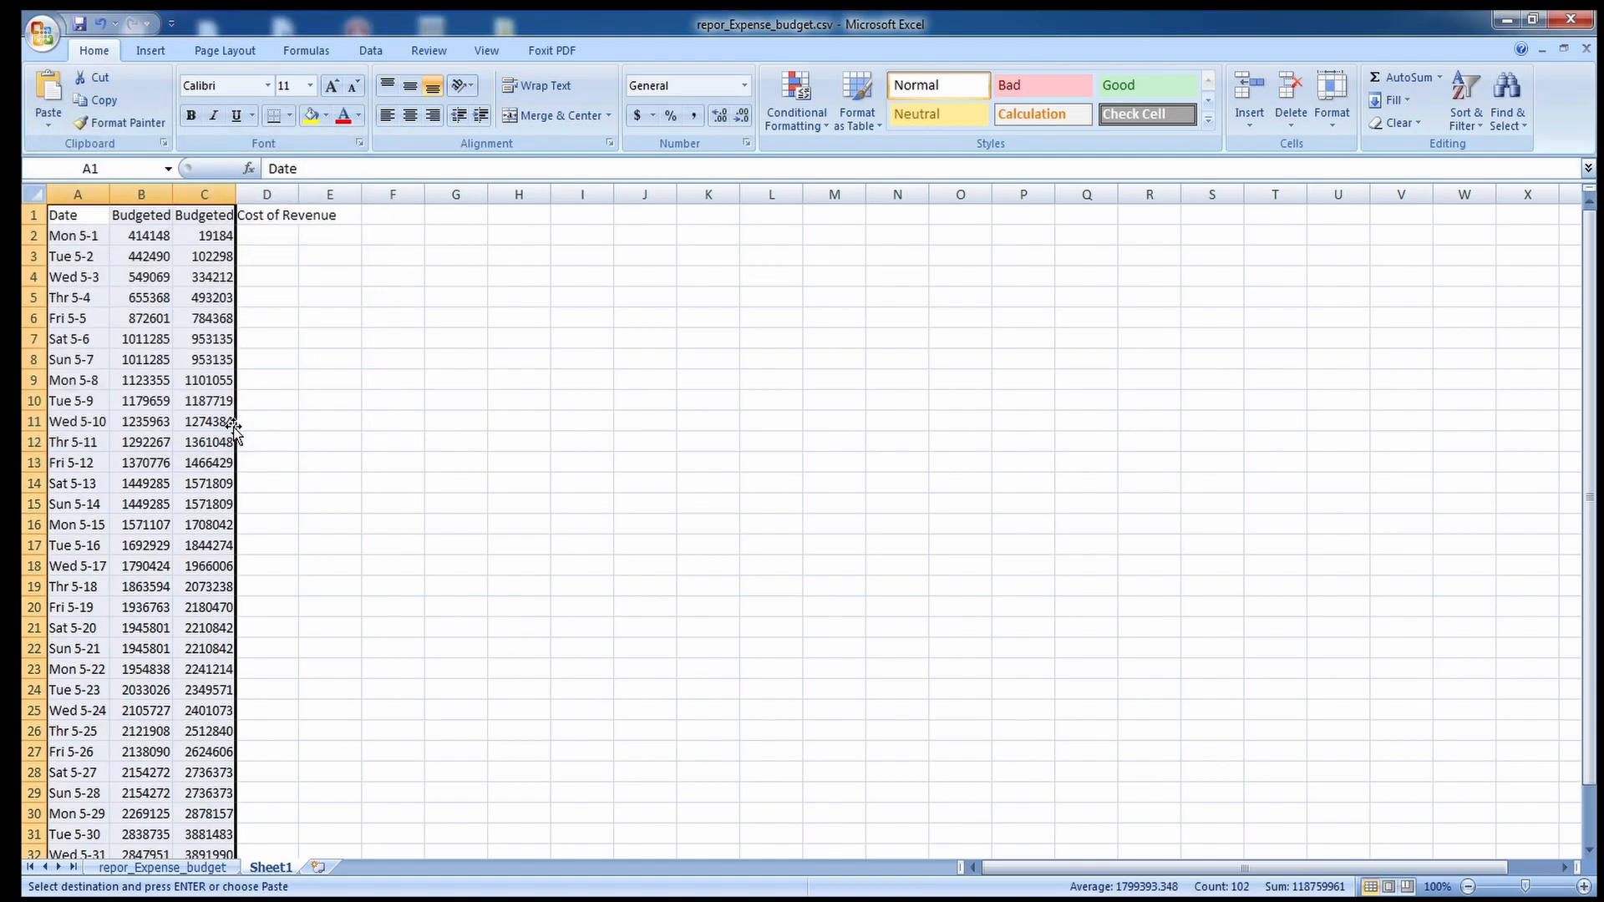
Widen columns B and C of the transposed table to fit their headers, and check the first day's values.
left_click(126, 317)
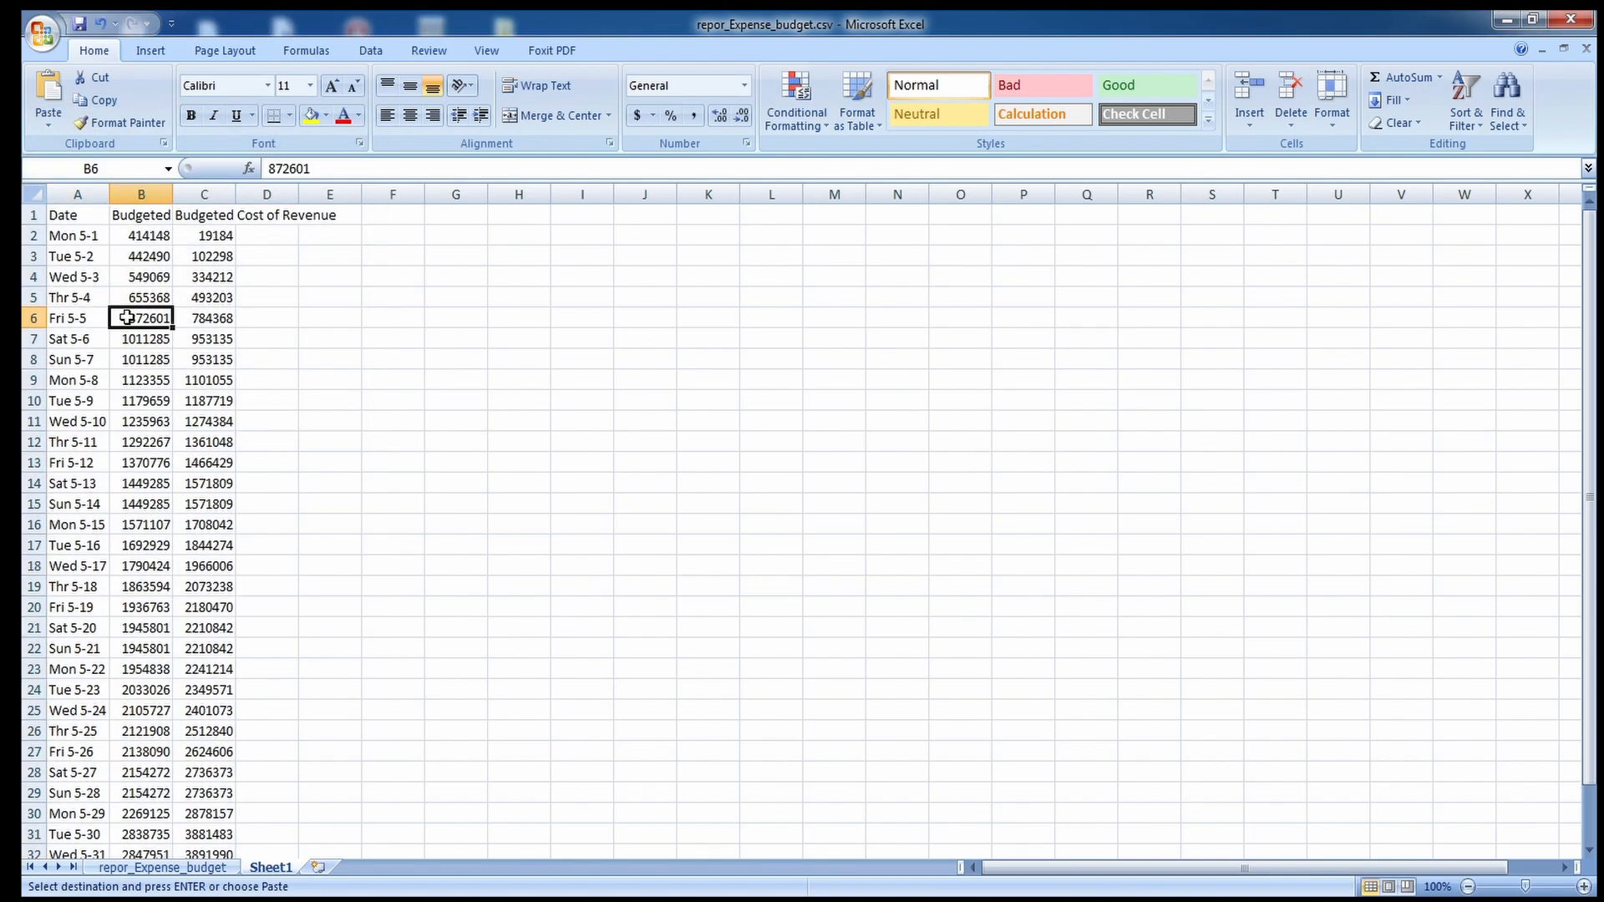
left_click(76, 219)
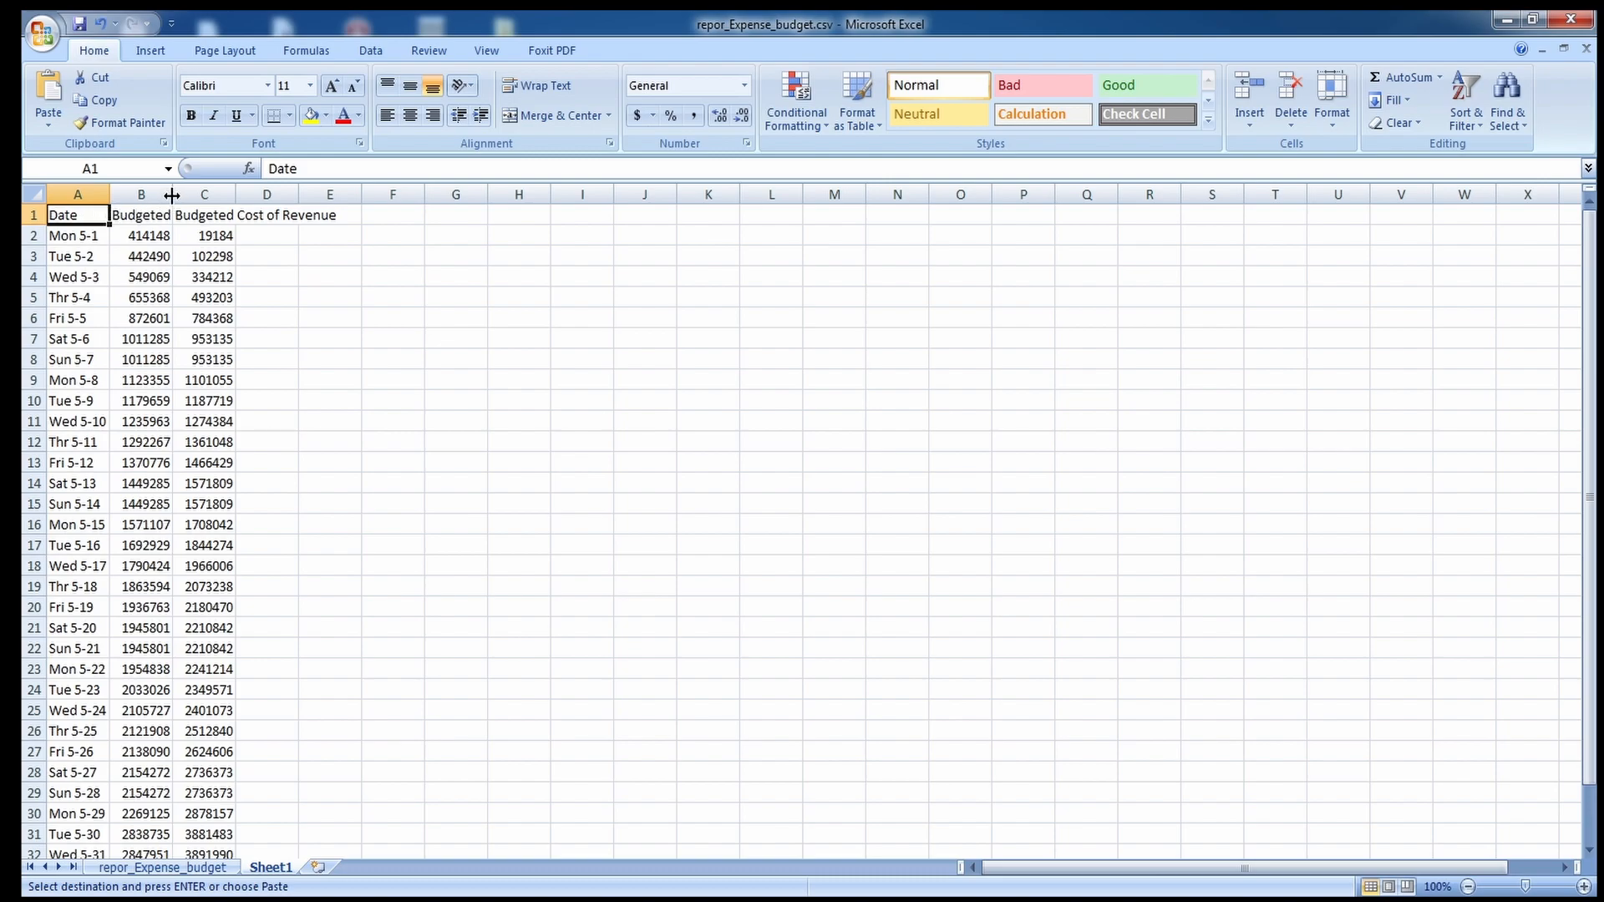
left_click_drag(171, 194, 458, 194)
left_click(384, 242)
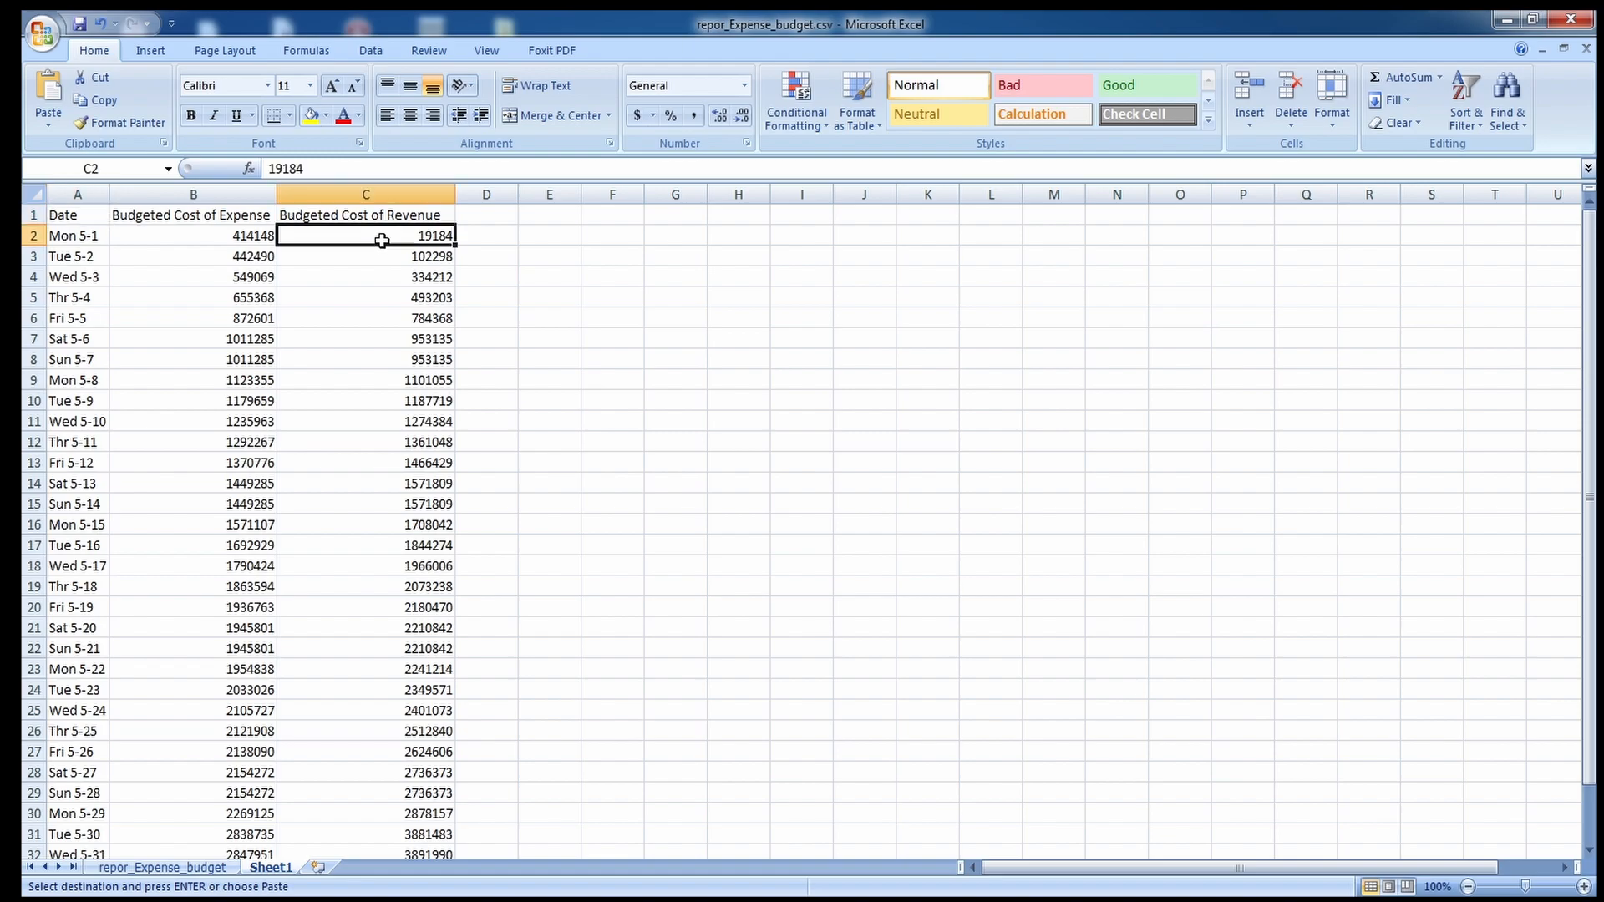
left_click(227, 241)
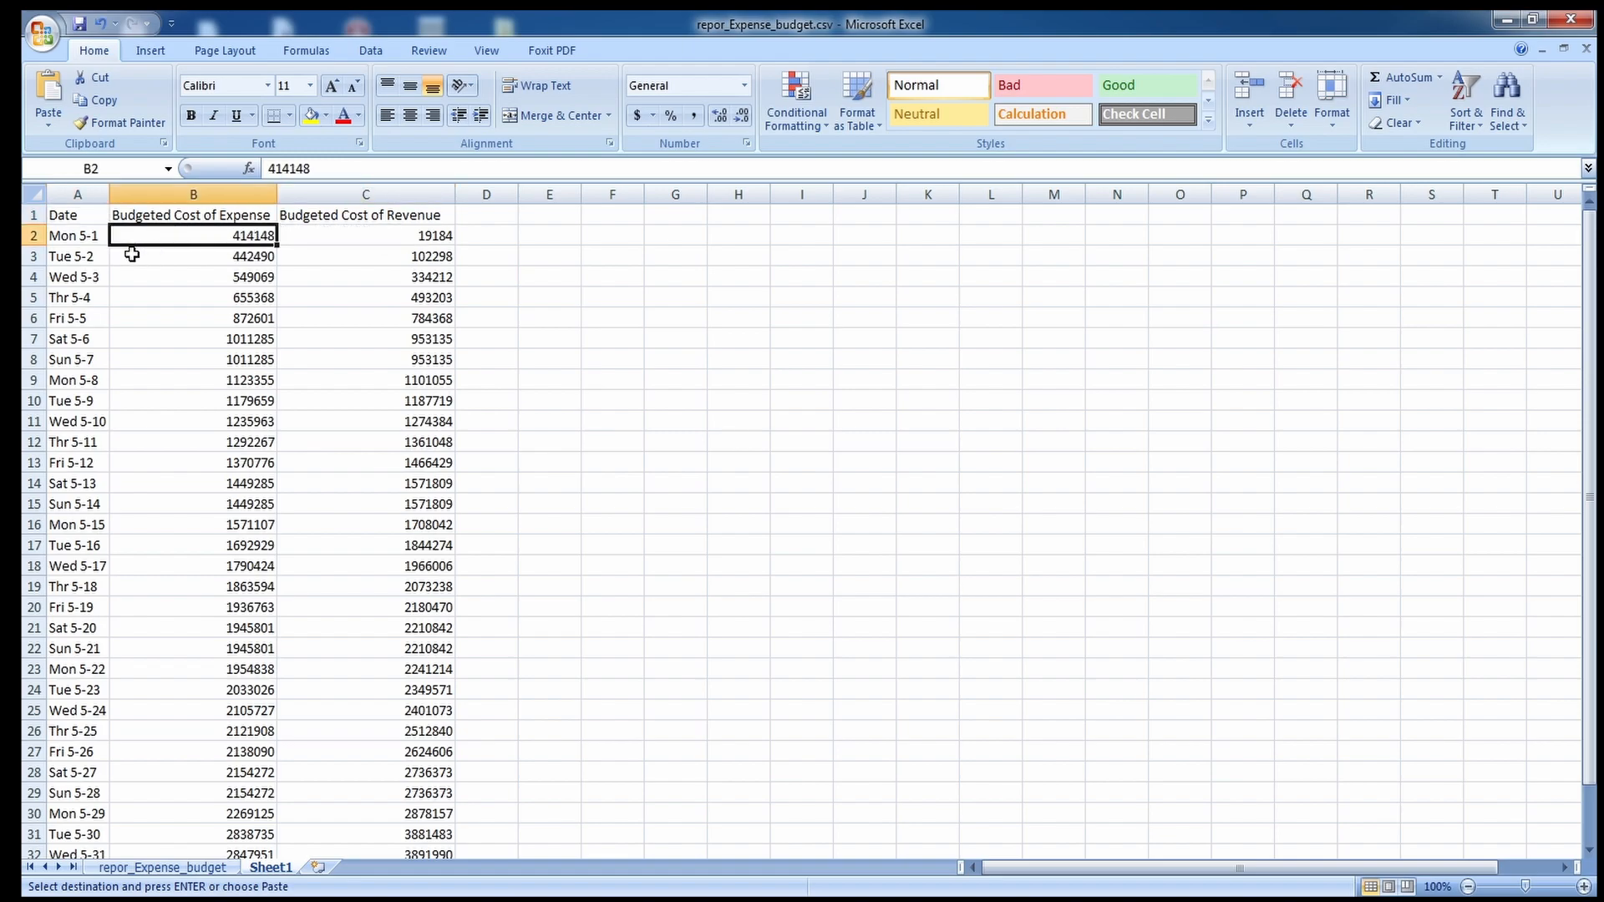
left_click(88, 239)
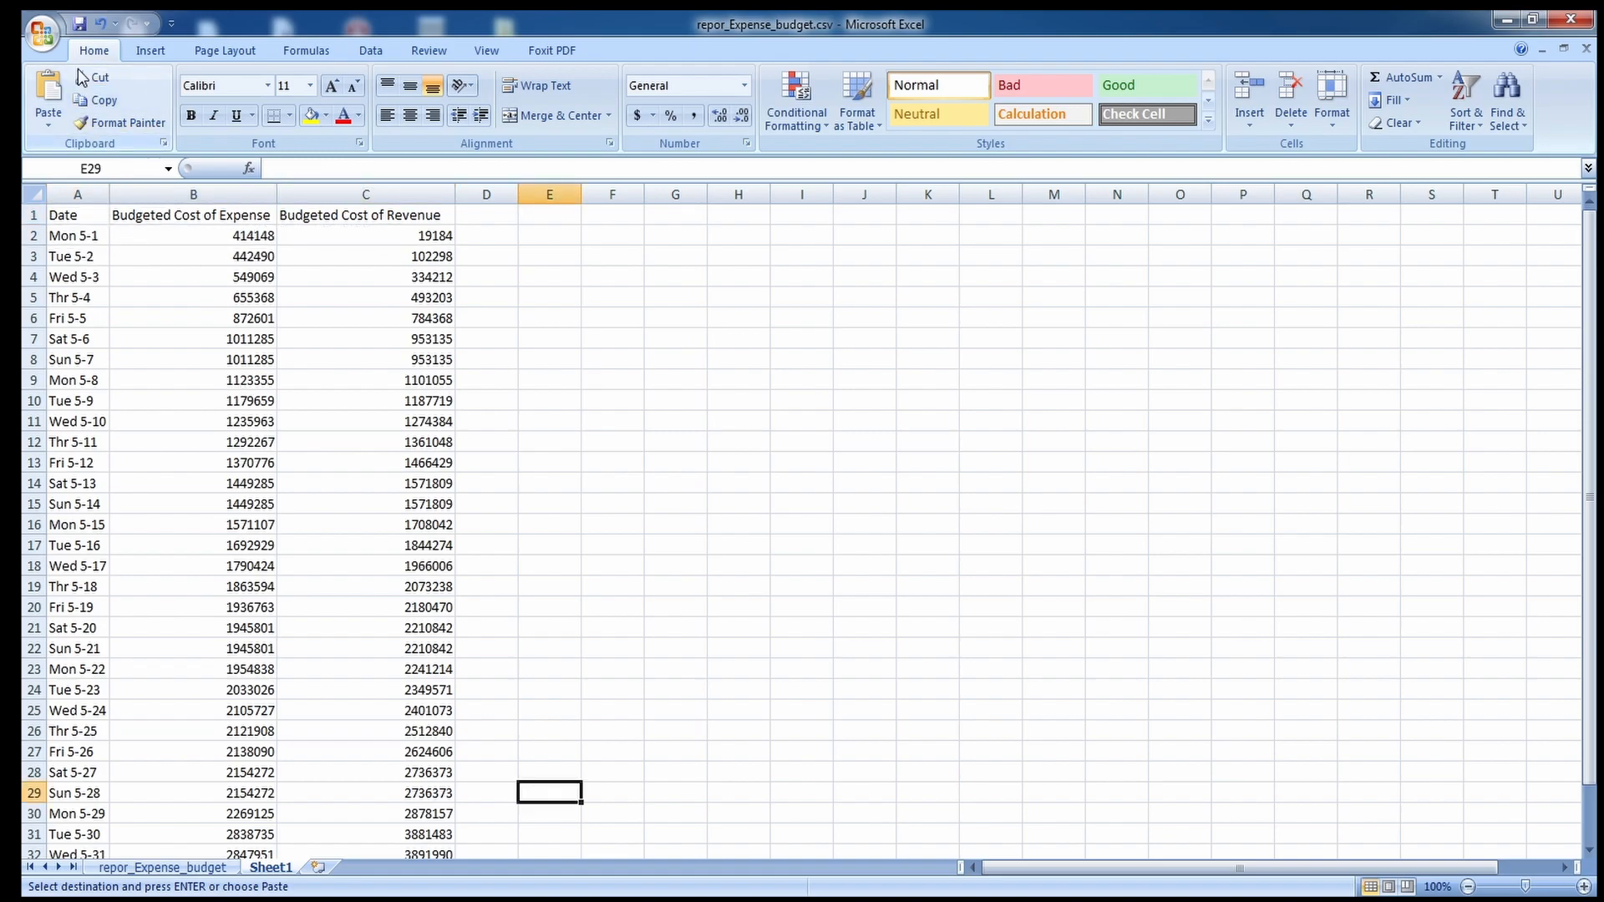
Save the transposed sheet as MSdos_R_E.txt in Text (MS-DOS) format in the Rev_vs_Exp Budgeting folder.
left_click(42, 34)
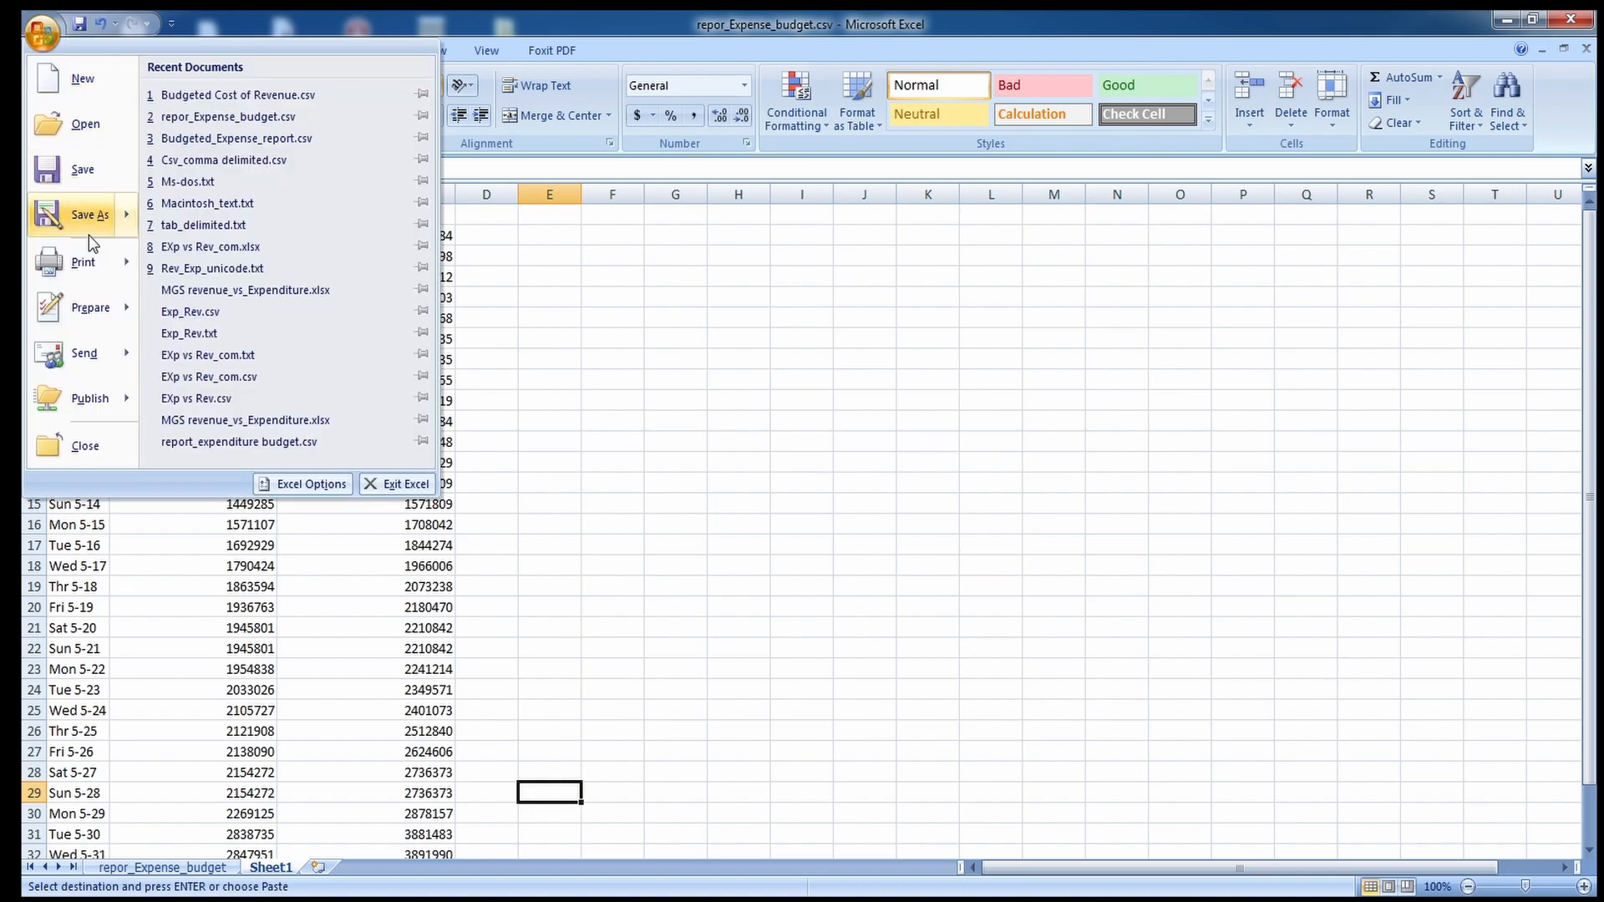
mouse_move(88, 229)
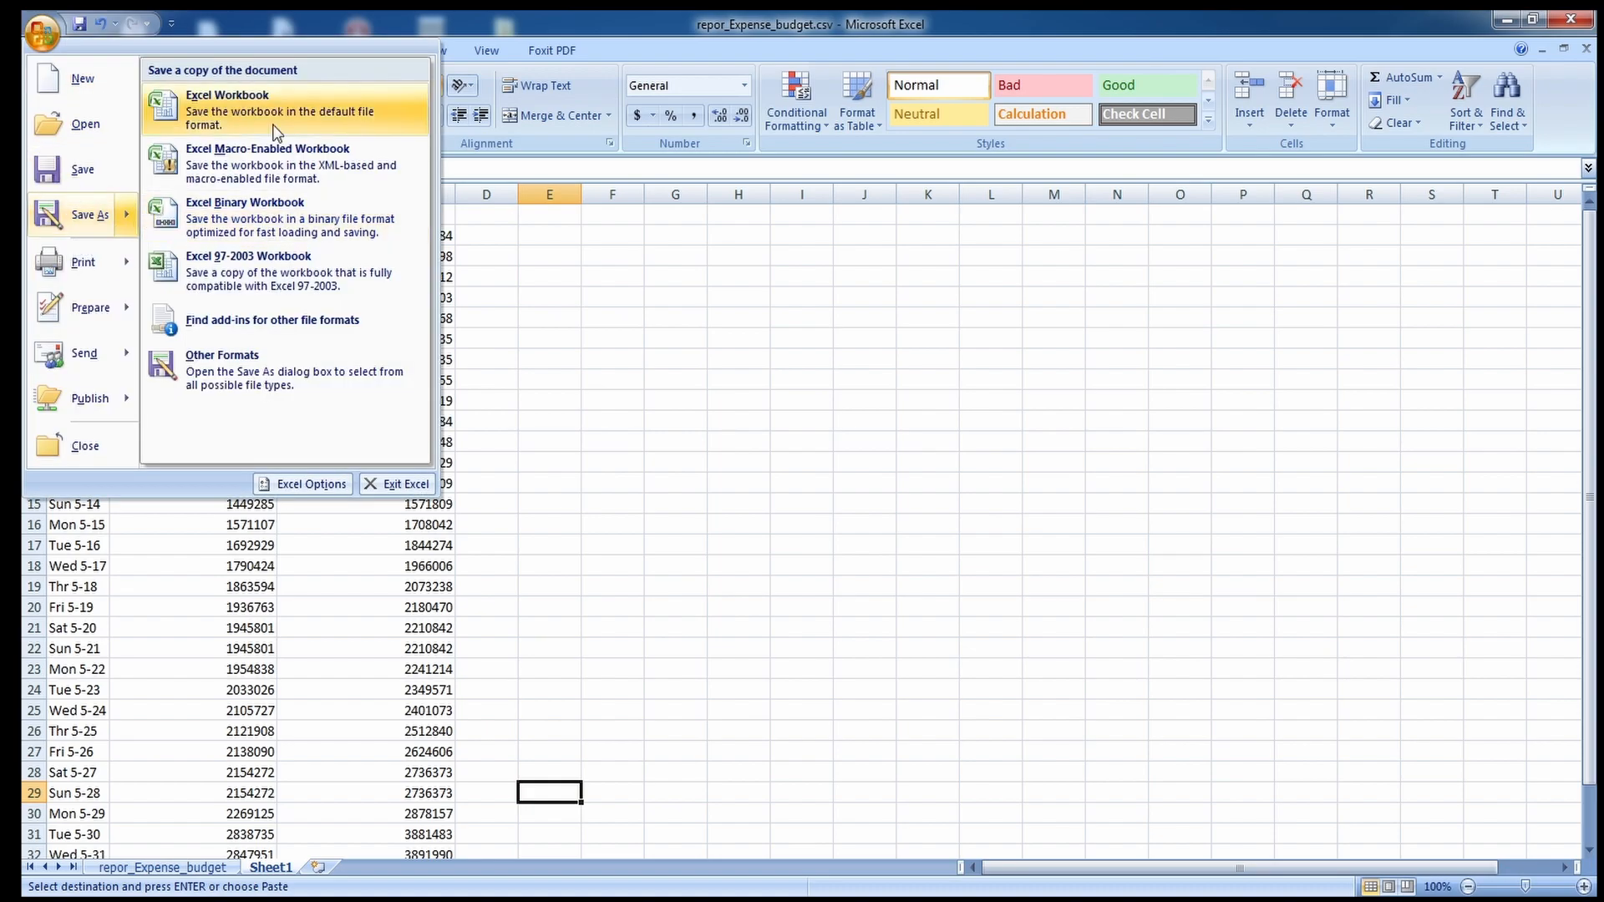
left_click(228, 105)
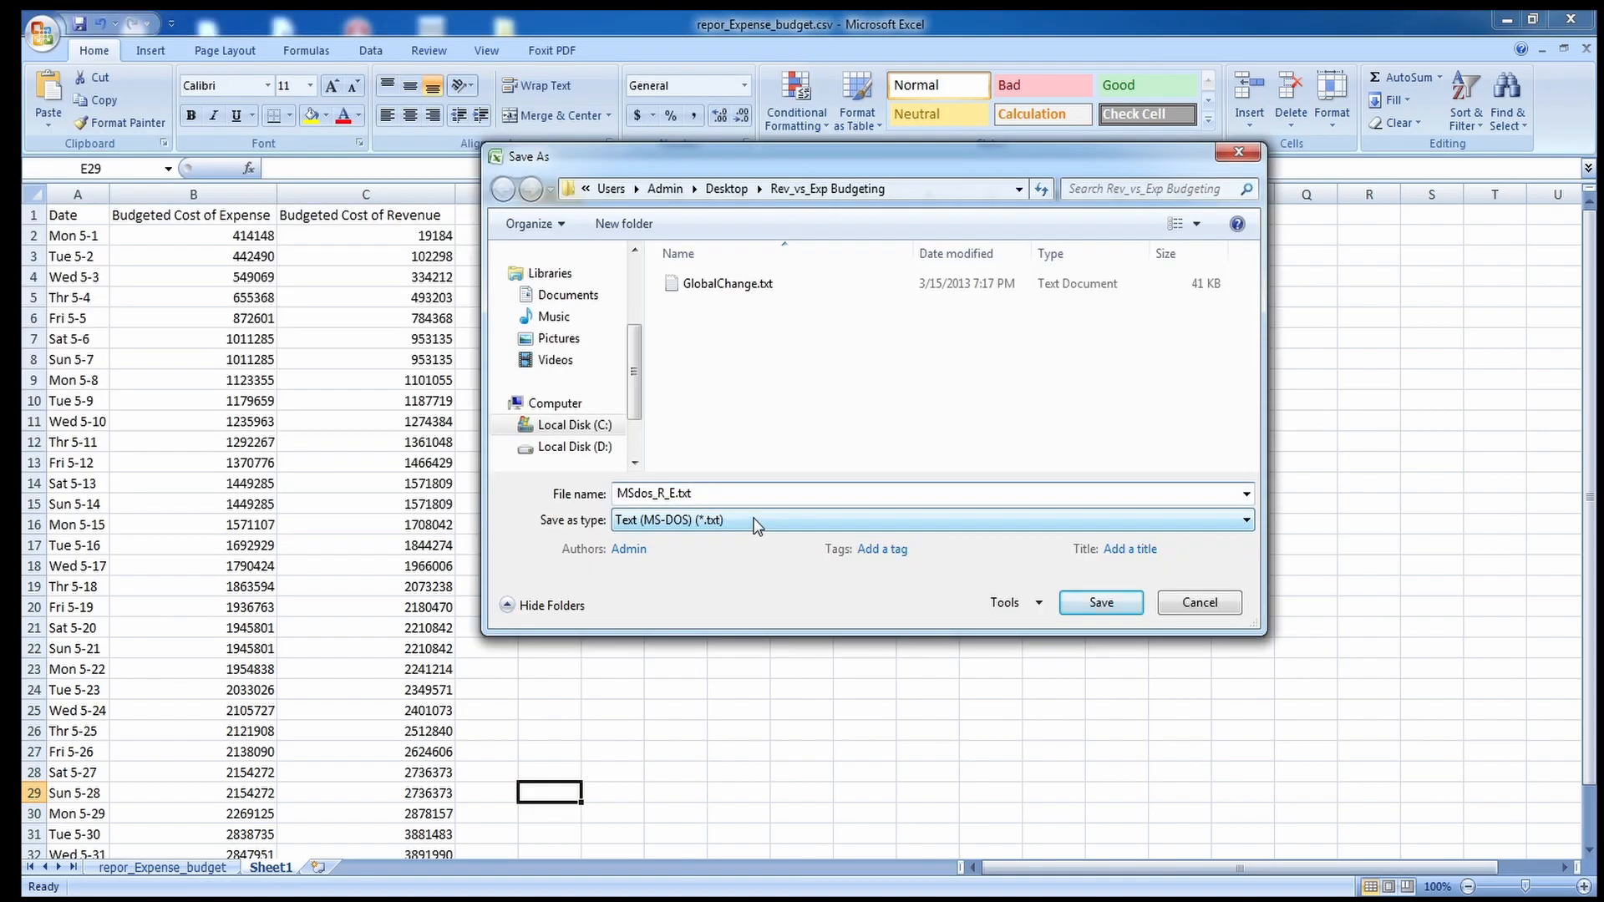
left_click(756, 525)
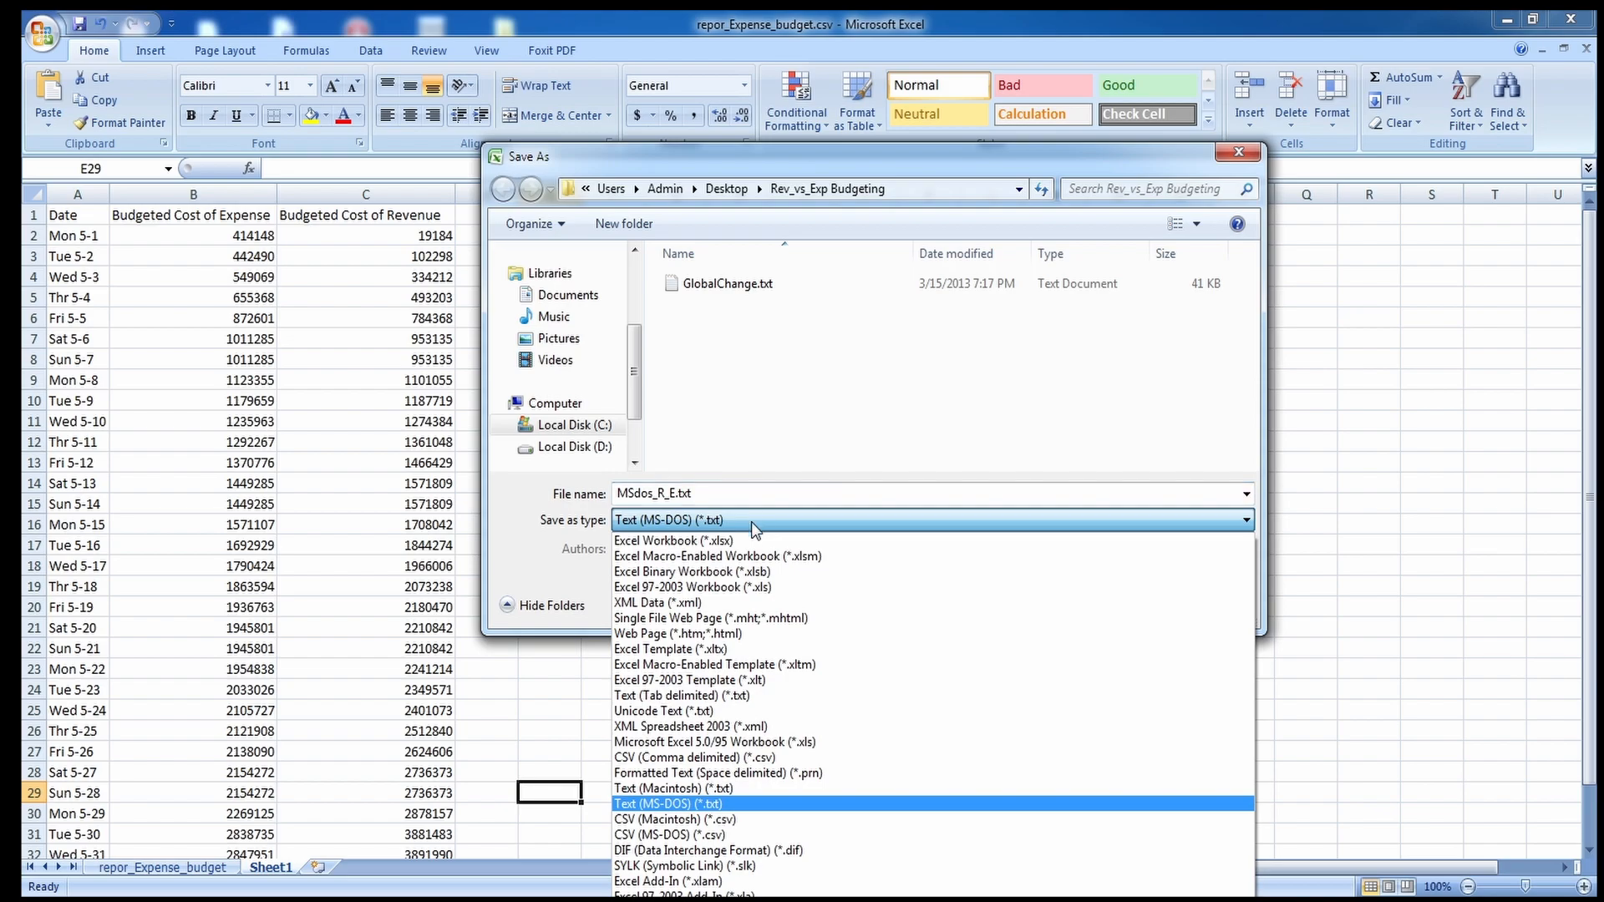
left_click(684, 804)
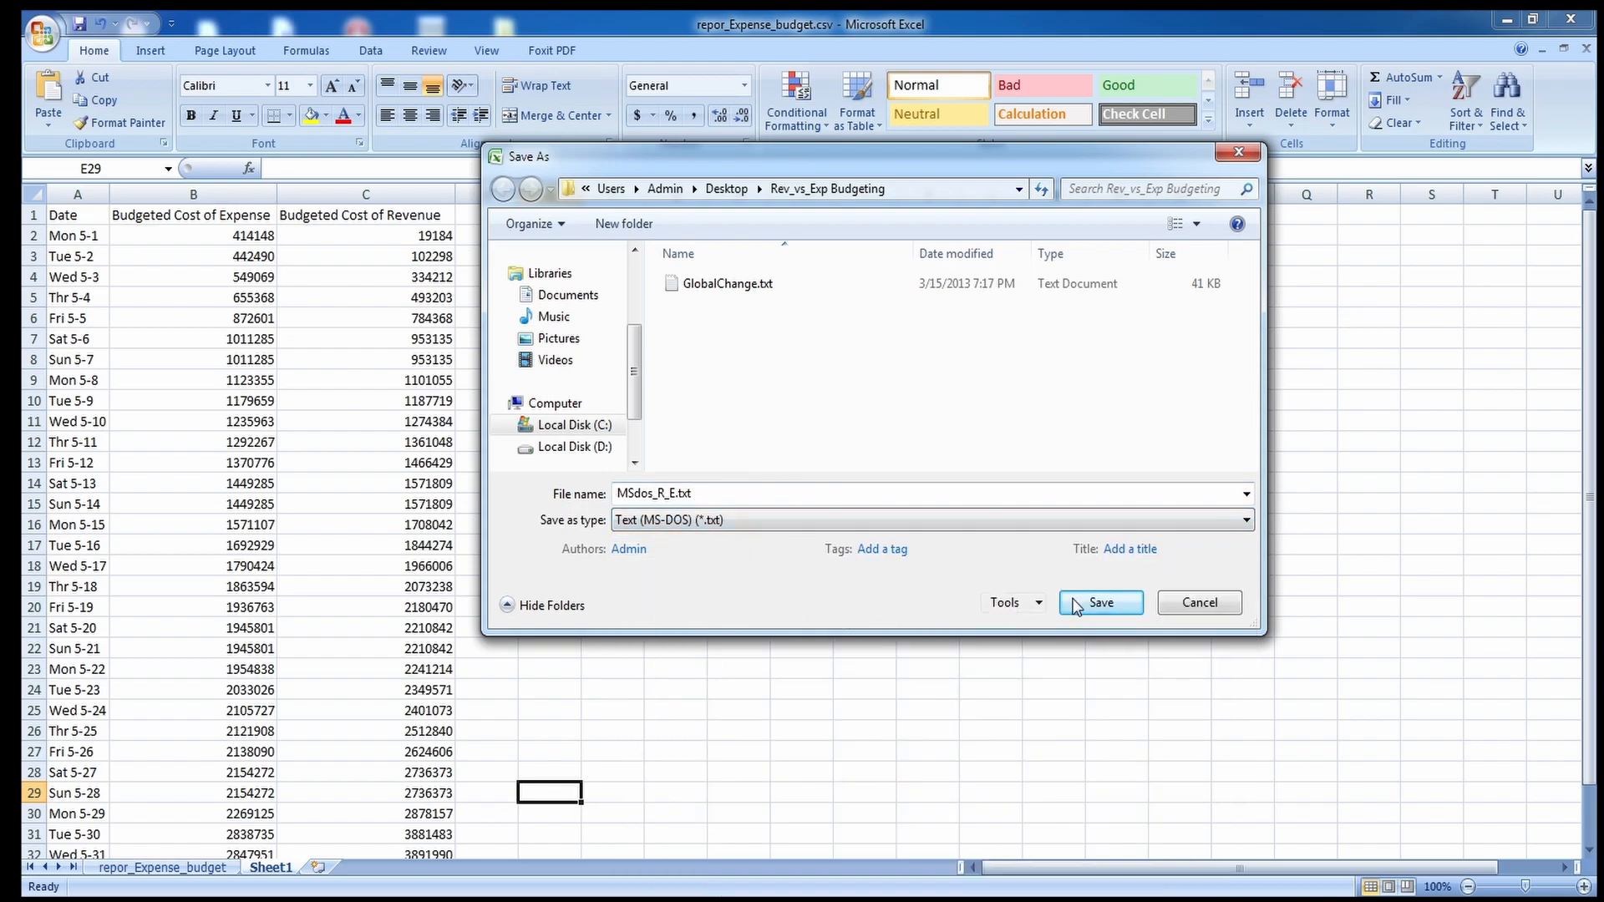
left_click(1101, 603)
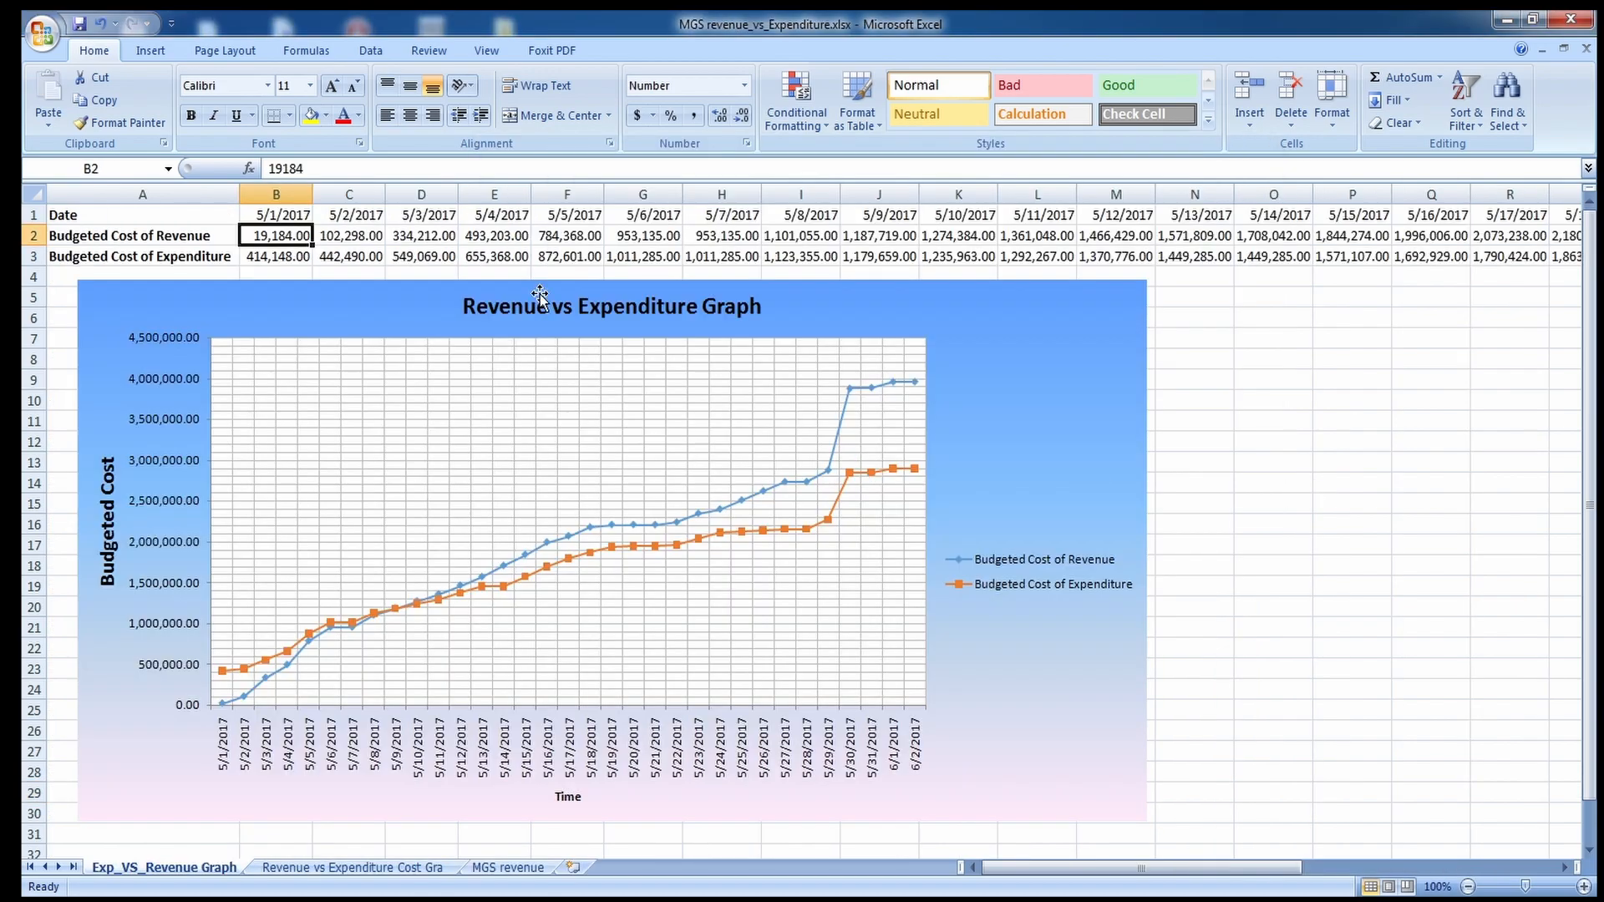
Examine the date, budgeted revenue and budgeted expenditure rows and their line graph in the MGS revenue_vs_Expenditure.xlsx workbook.
left_click(134, 219)
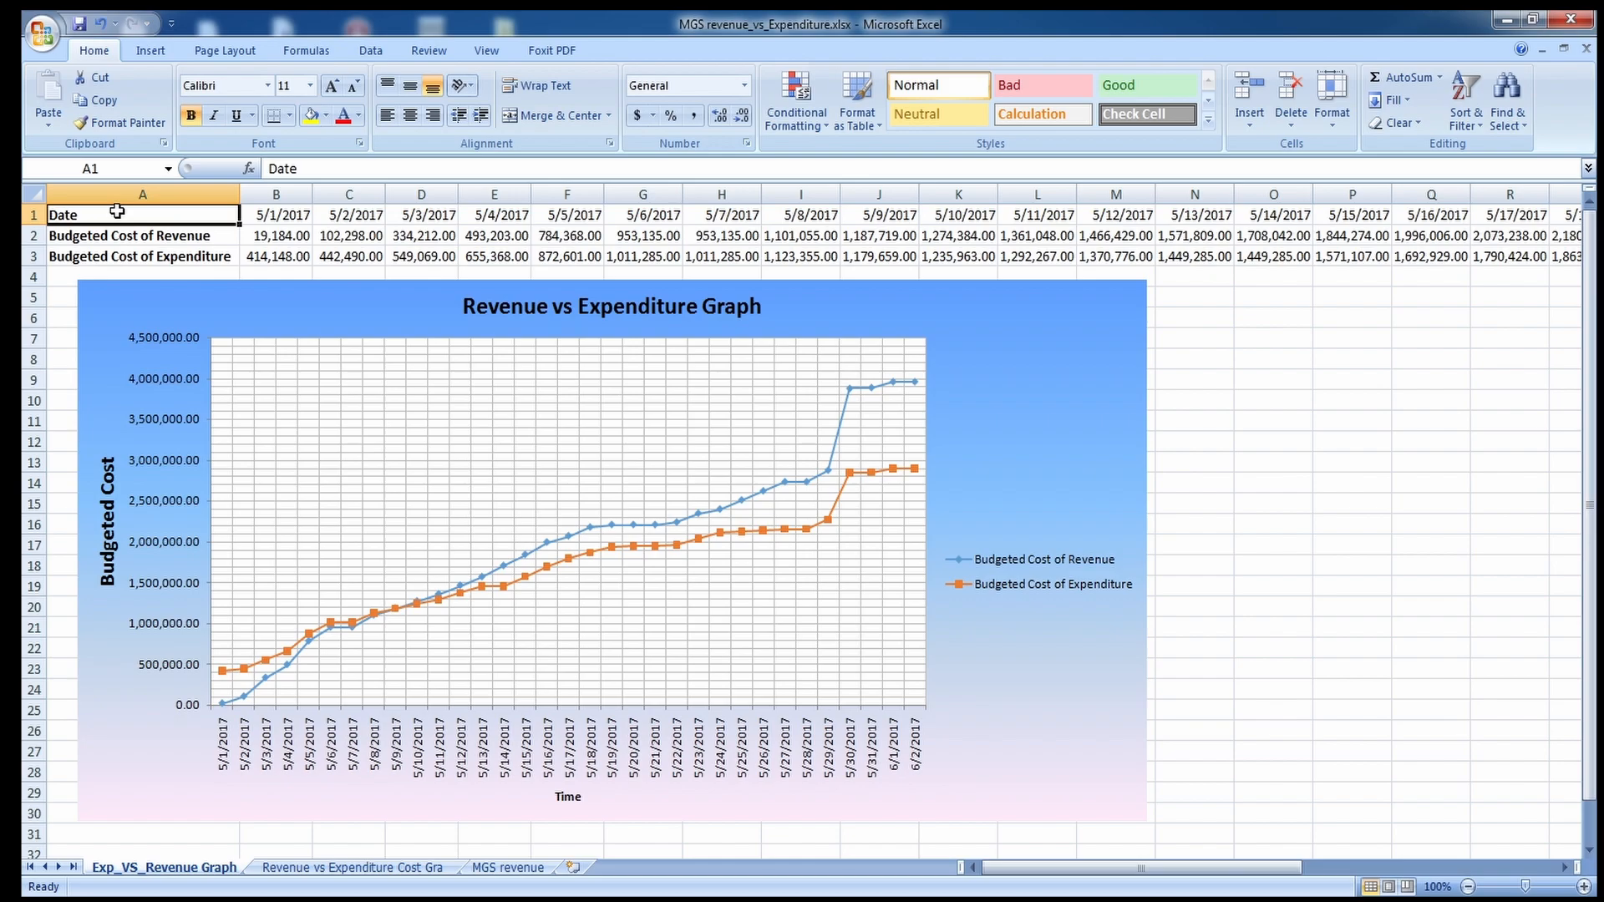
left_click(157, 234)
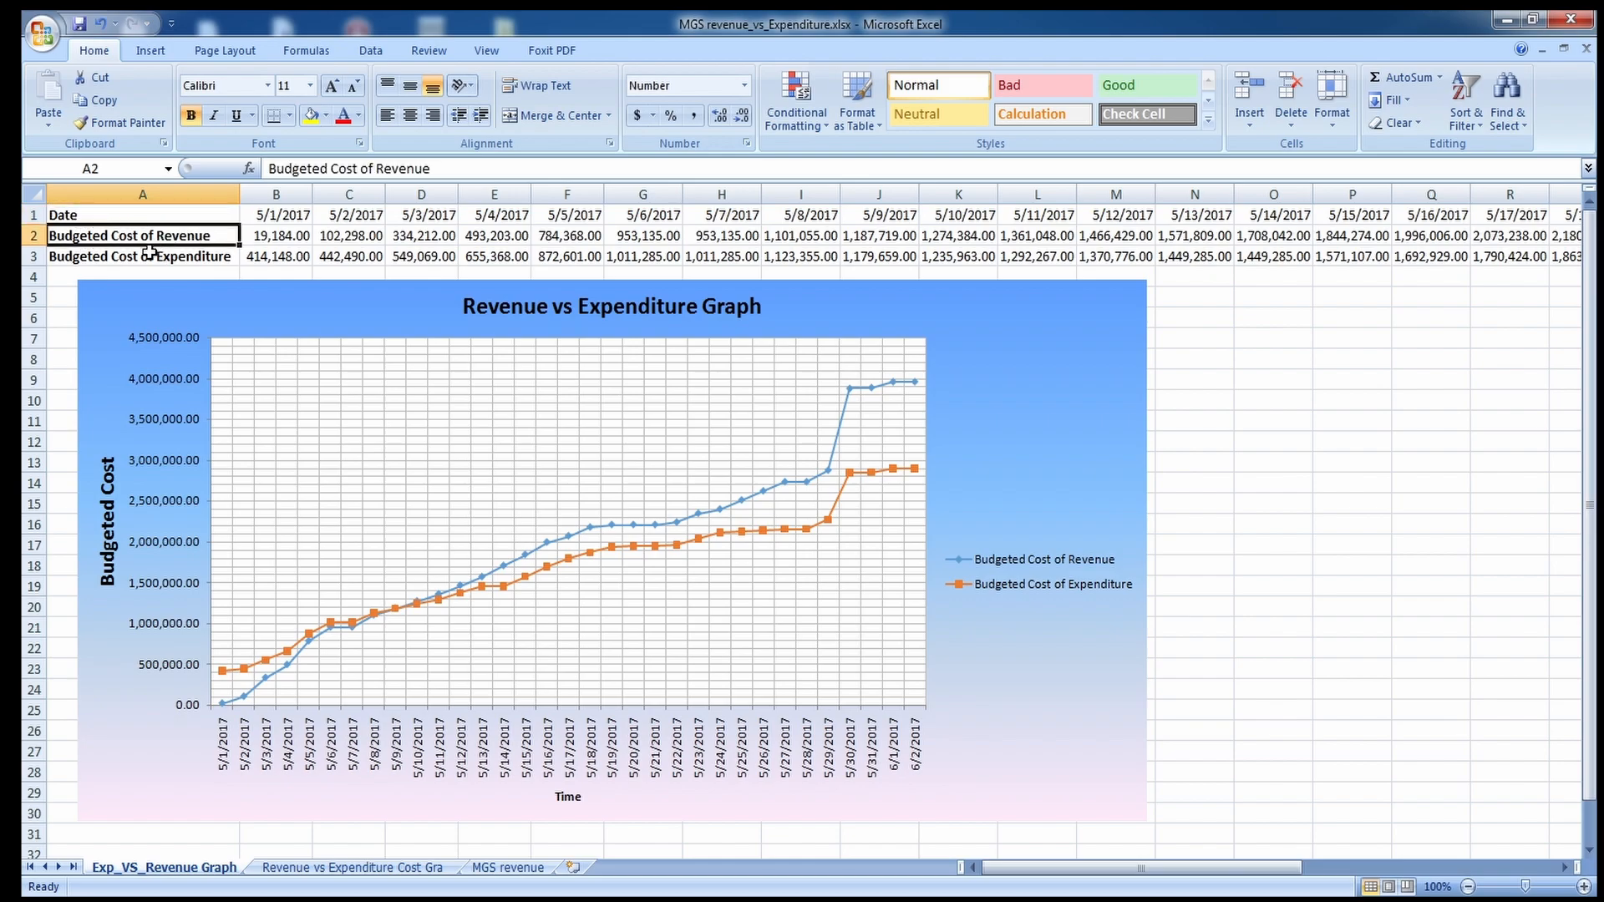
left_click(140, 258)
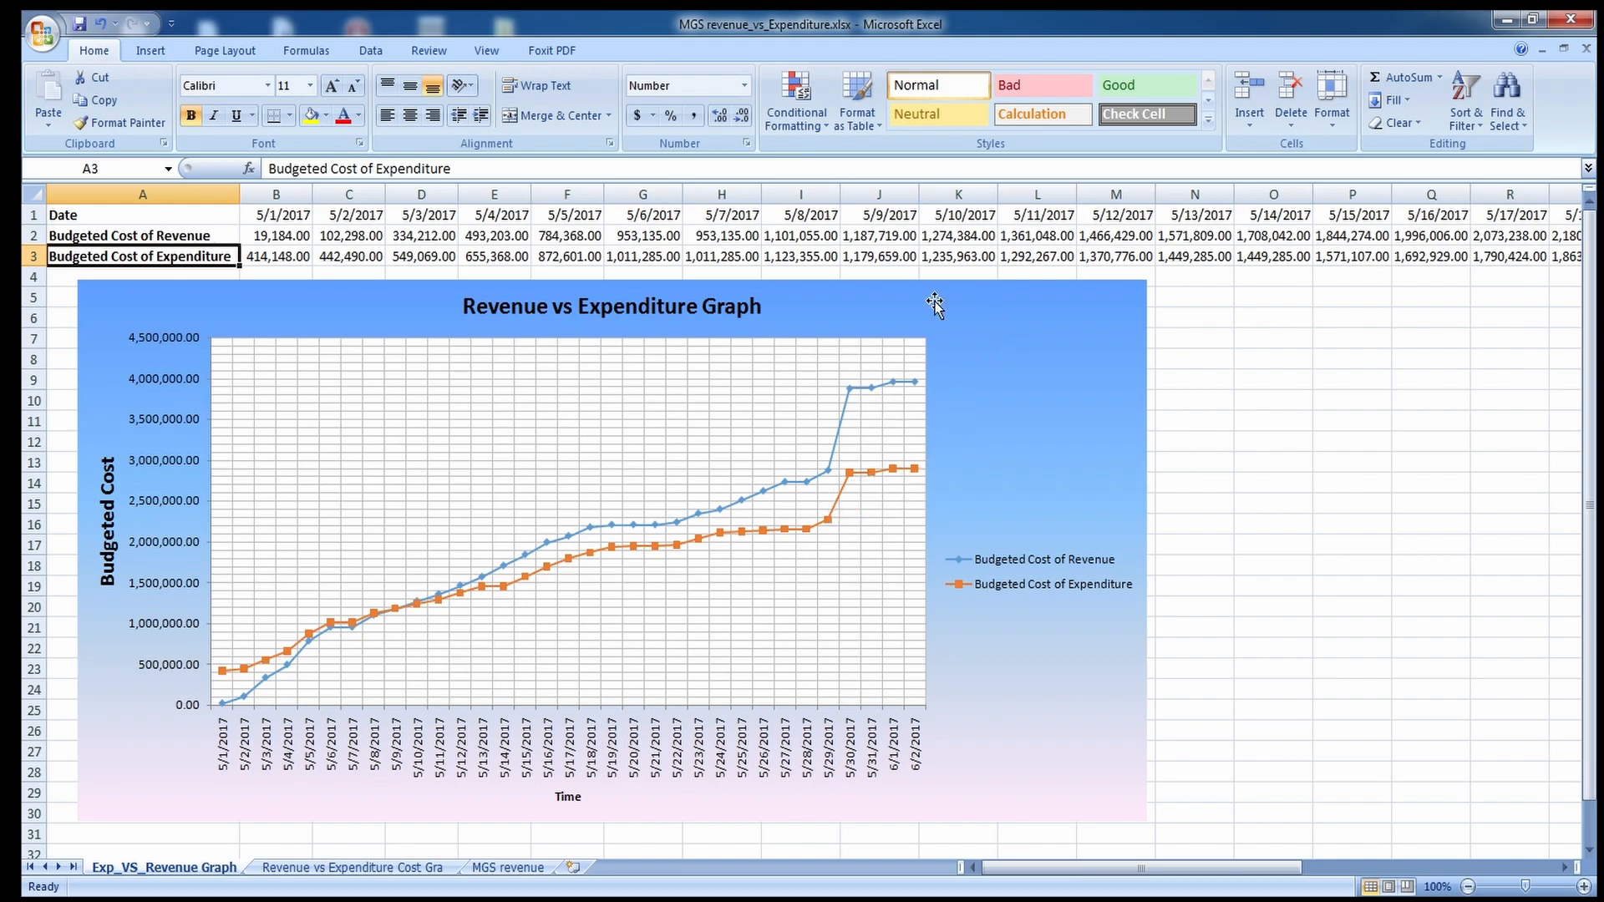
left_click(1221, 367)
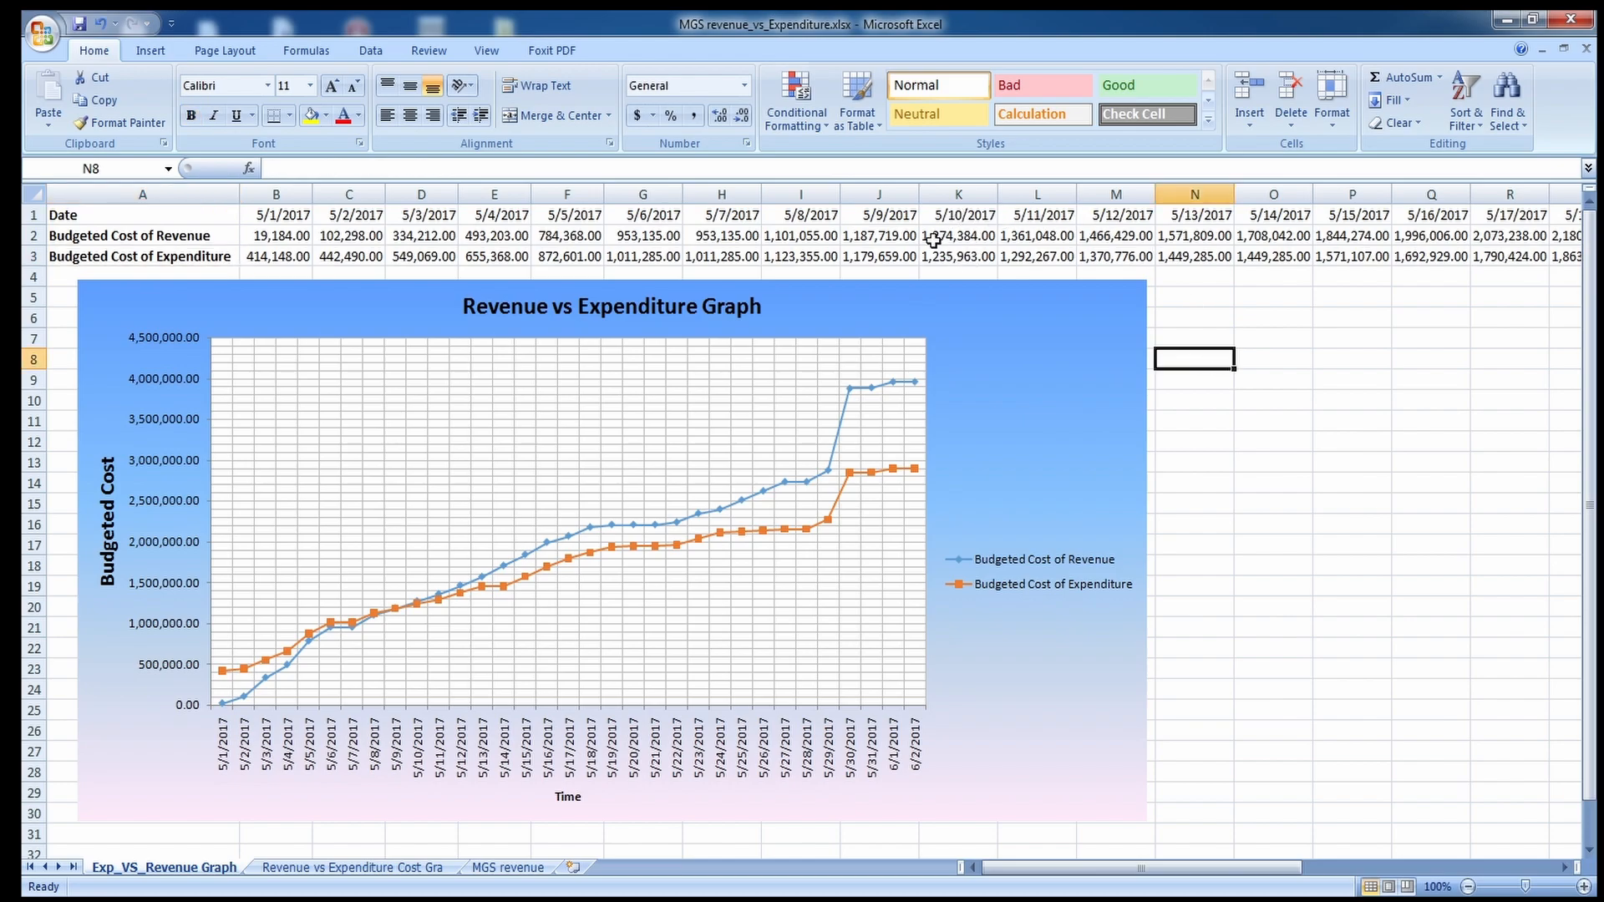
left_click(1282, 382)
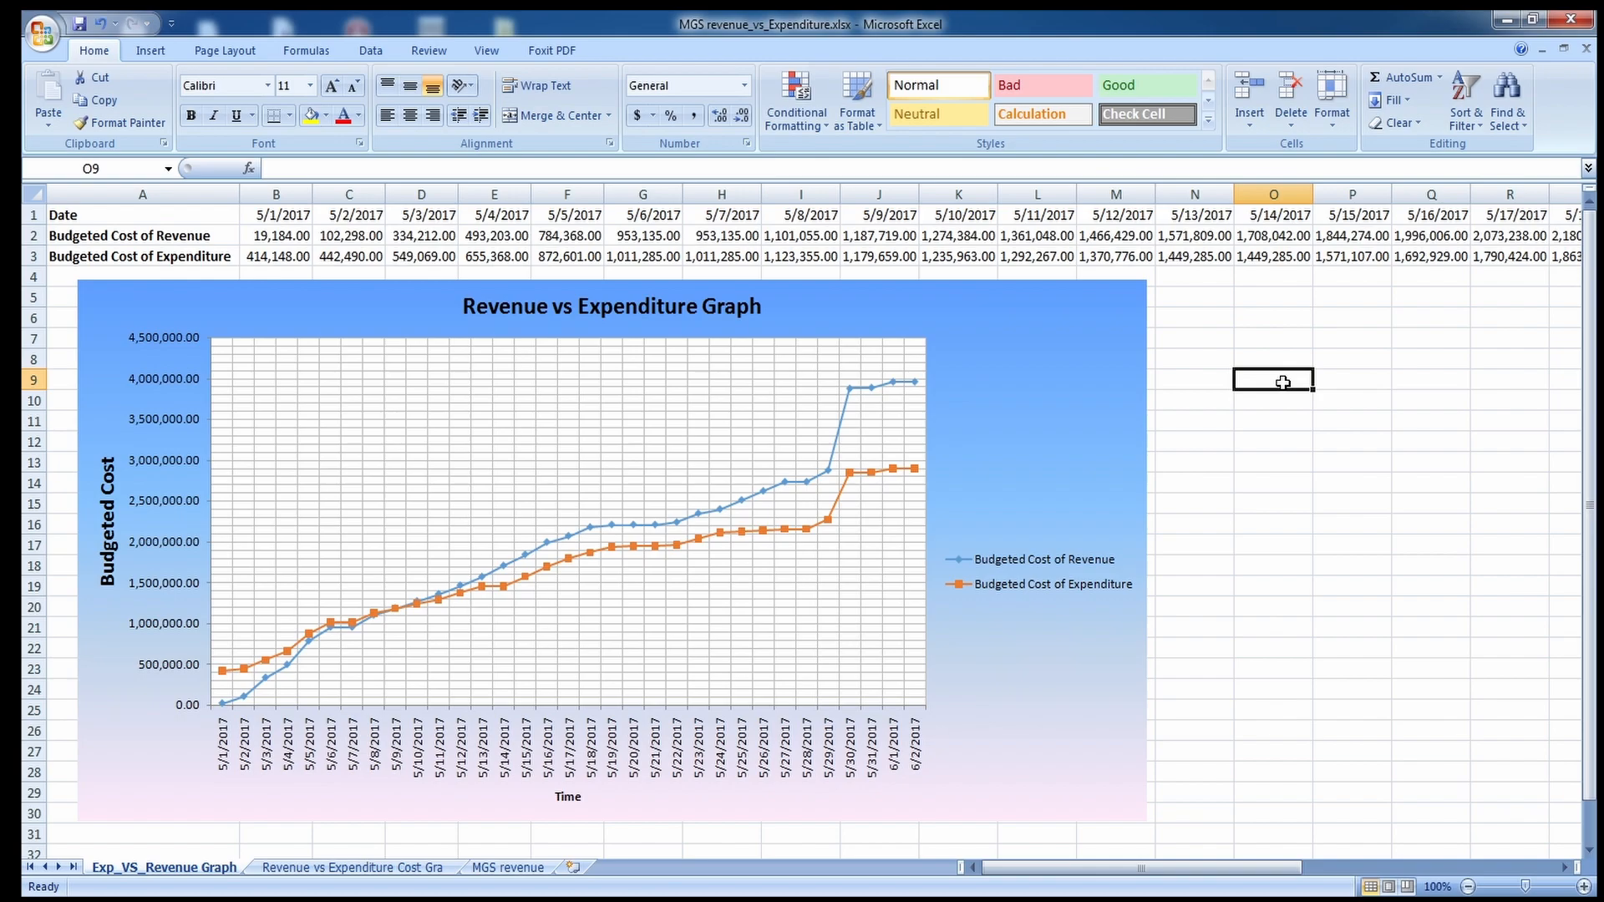
left_click(1222, 564)
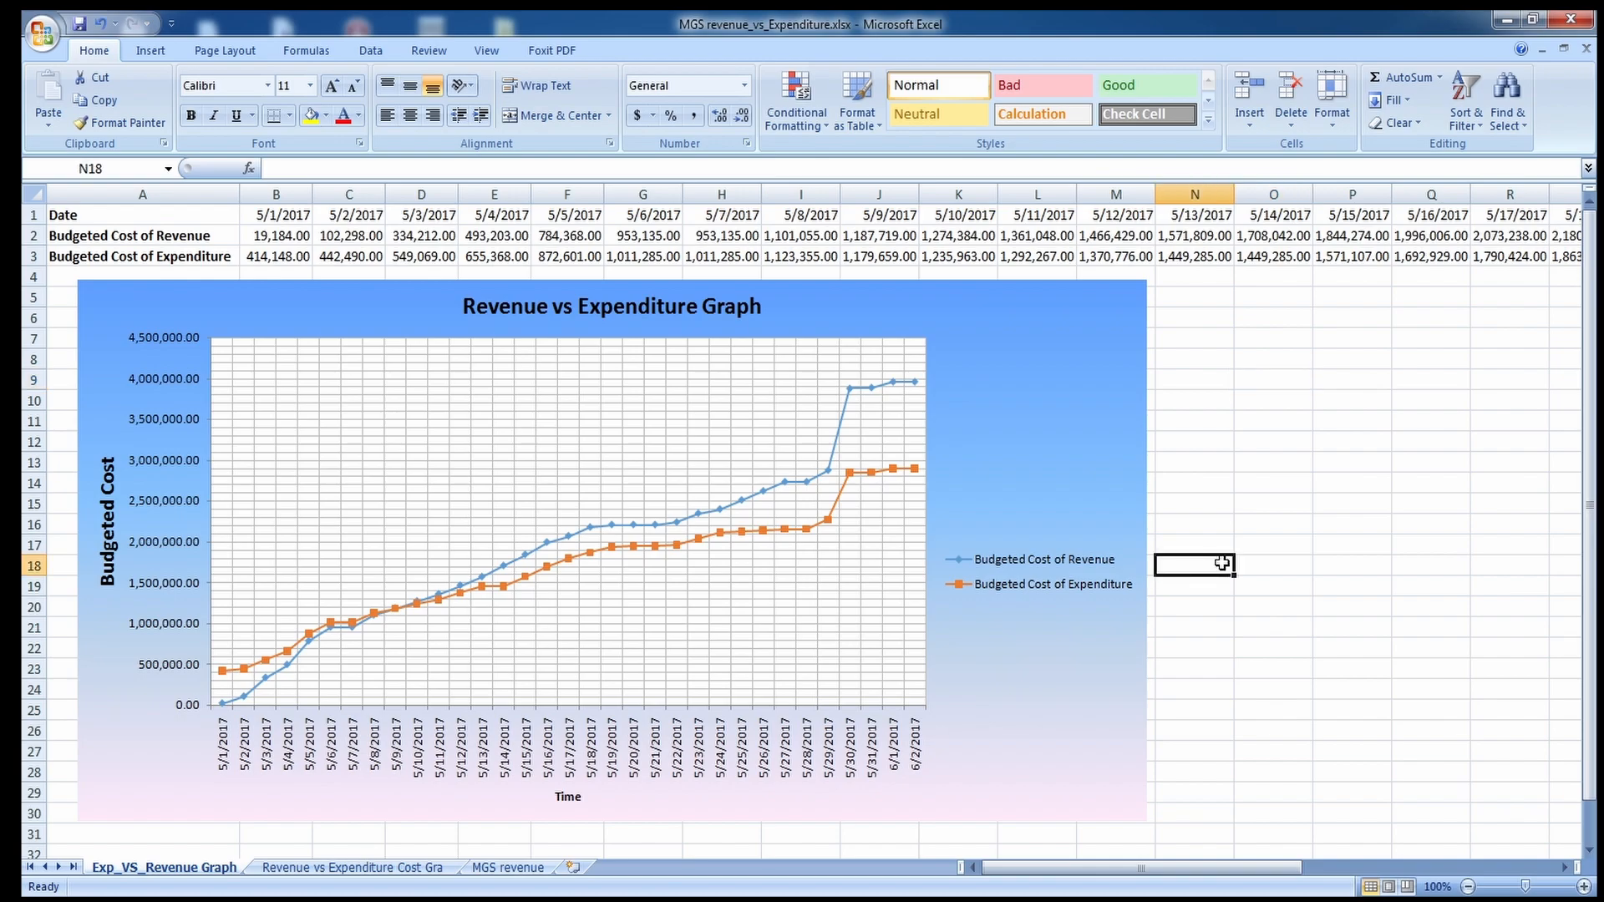